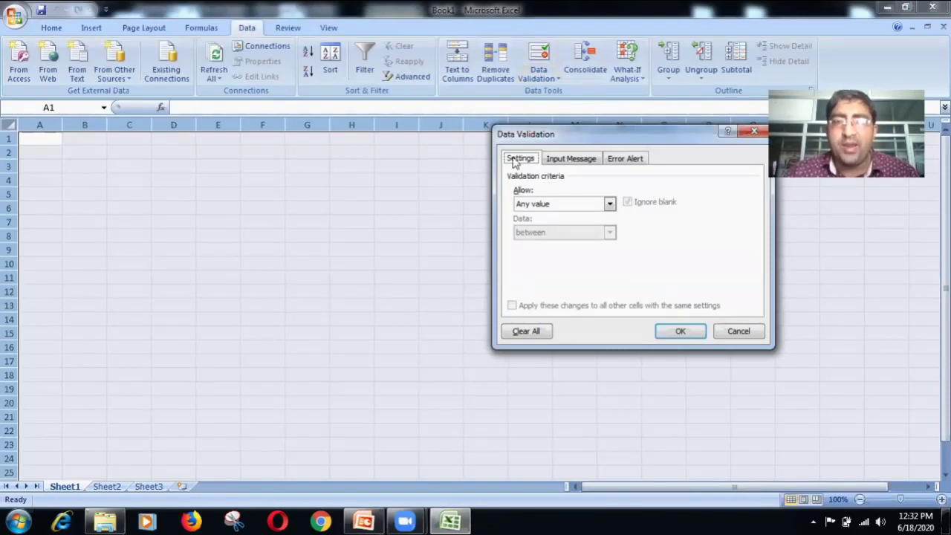
# Set the validation criteria to allow only whole numbers greater than a minimum of 500
pyautogui.click(610, 207)
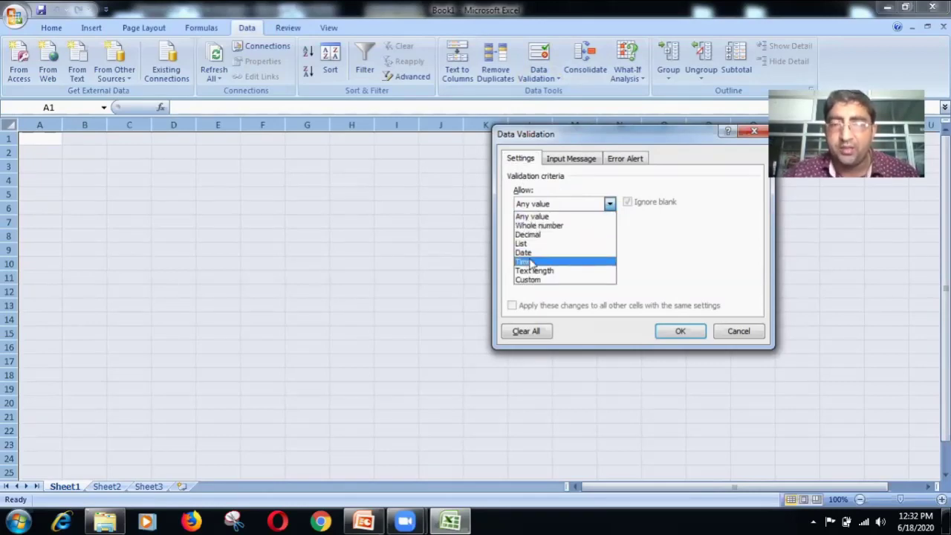
pyautogui.click(536, 226)
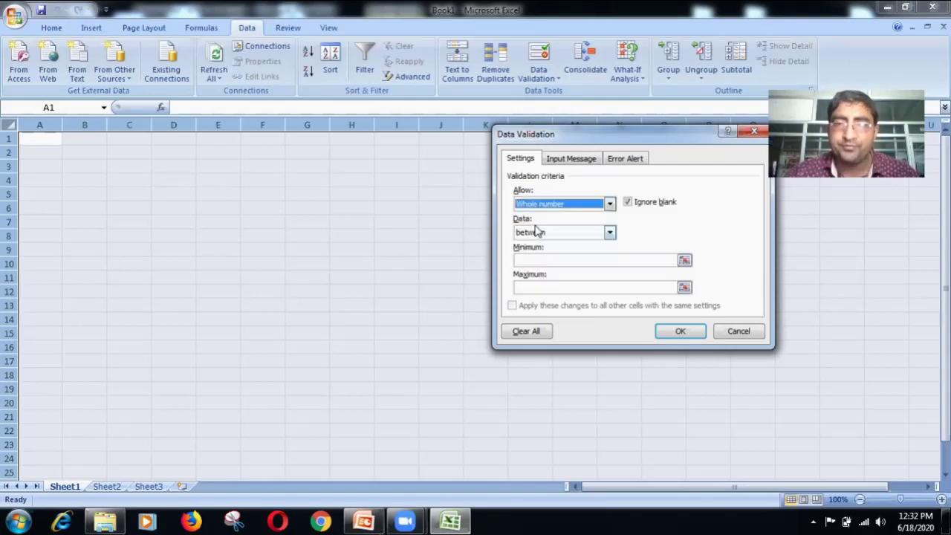
pyautogui.click(610, 233)
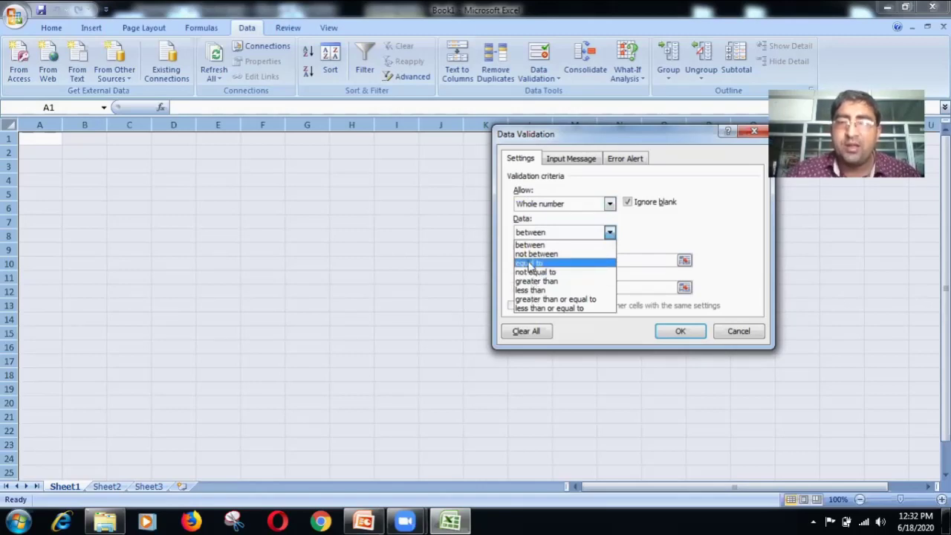
pyautogui.click(530, 282)
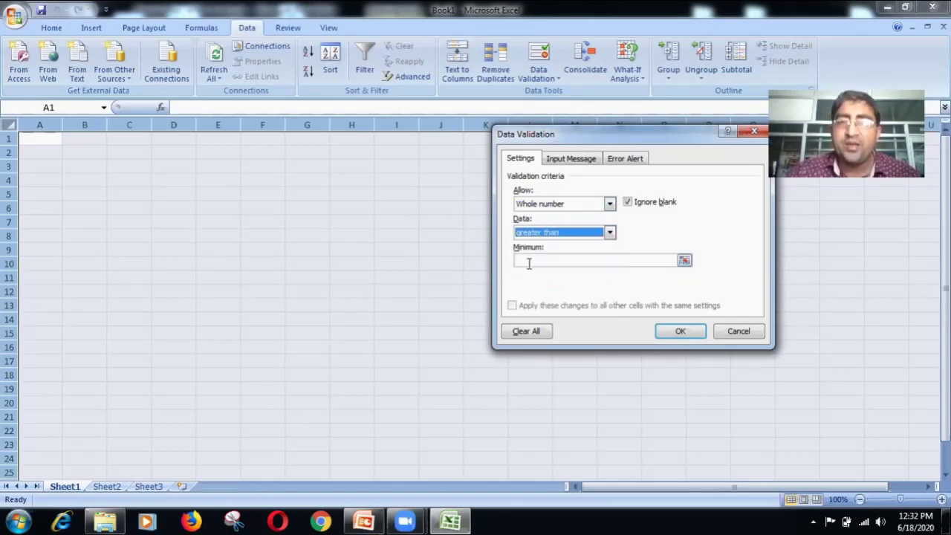
pyautogui.click(528, 260)
pyautogui.write('500')
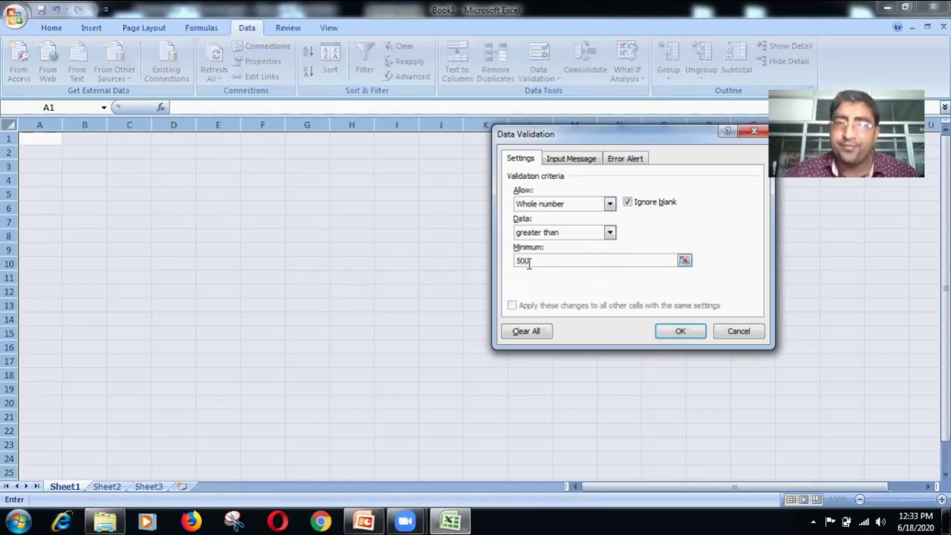
# Give the validation an input message titled "RCIT HARYAN" with the text "COMPUTER CENTER"
pyautogui.click(557, 165)
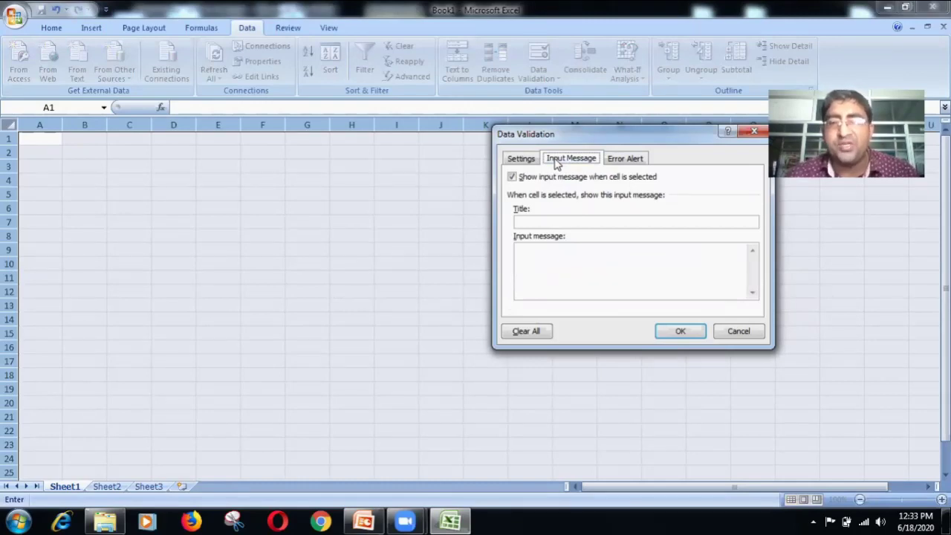
pyautogui.moveTo(405, 521)
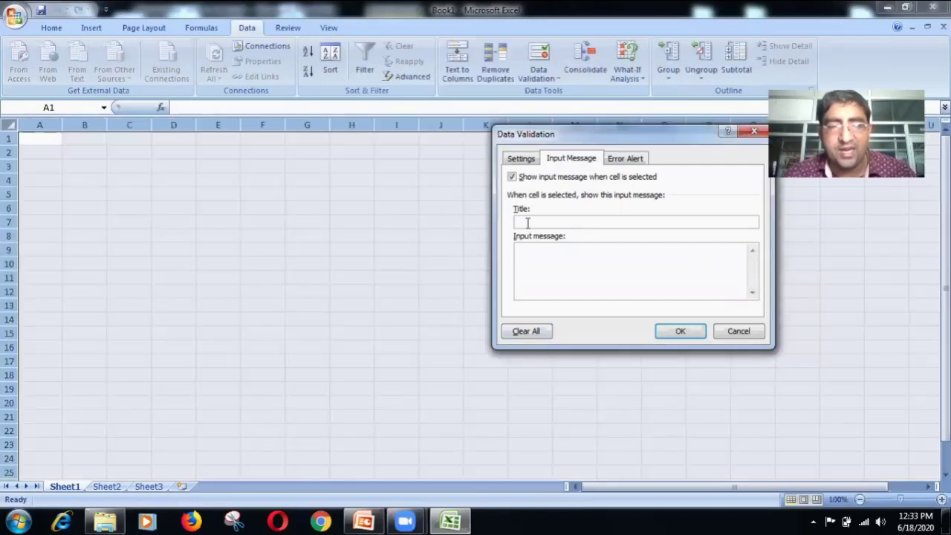
pyautogui.click(527, 222)
pyautogui.write('RCIT ')
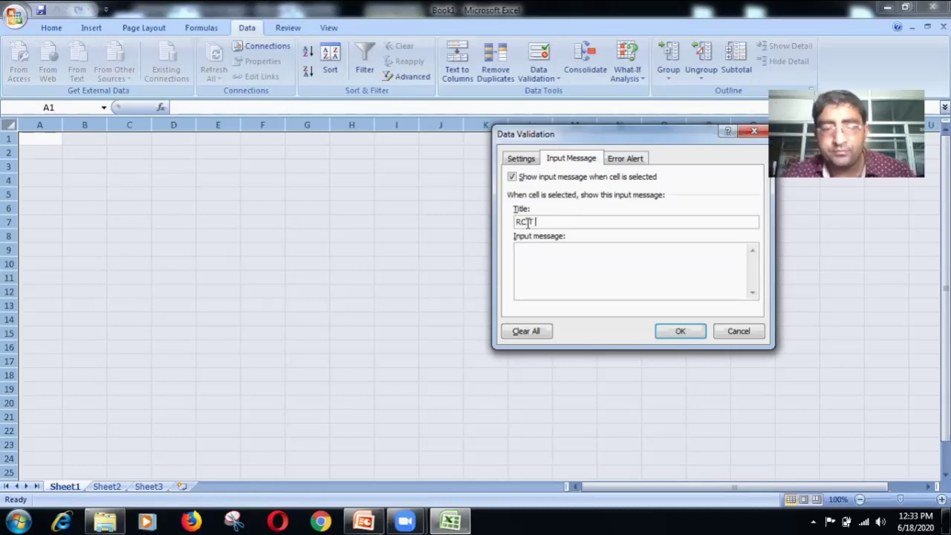
pyautogui.write('HARY')
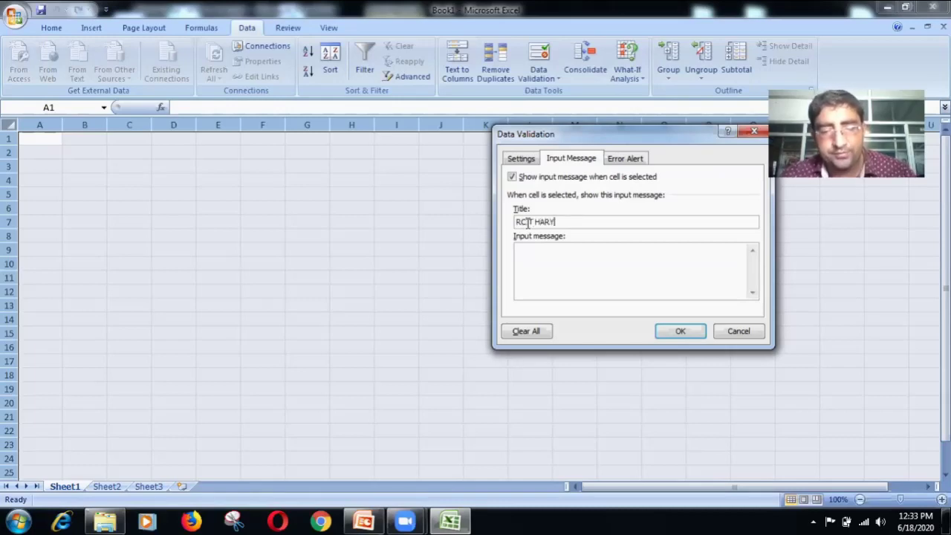
pyautogui.write('AN')
pyautogui.click(544, 268)
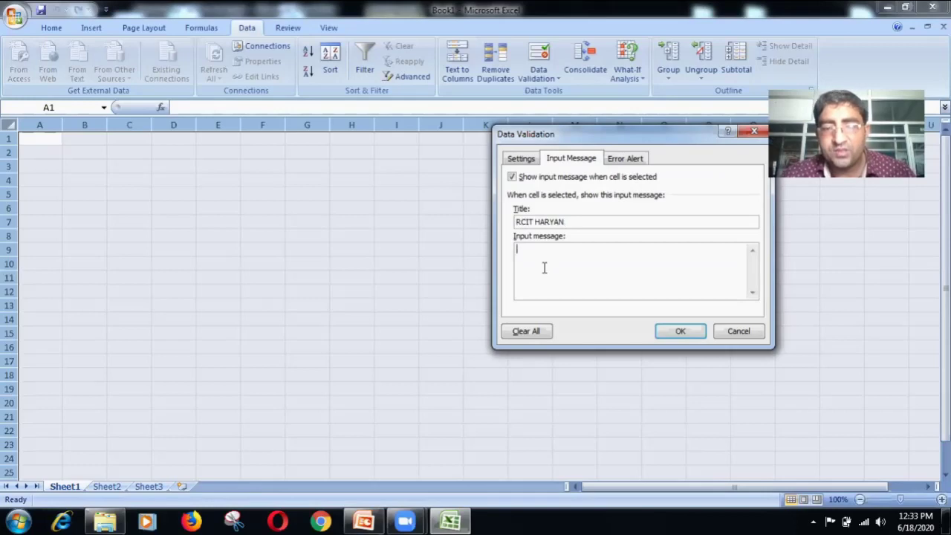
pyautogui.write('C')
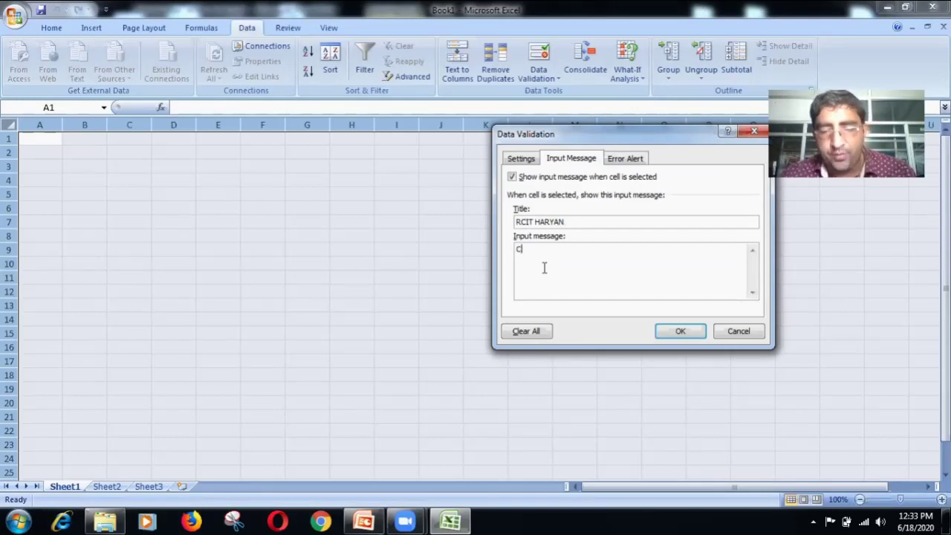
pyautogui.write('OMP')
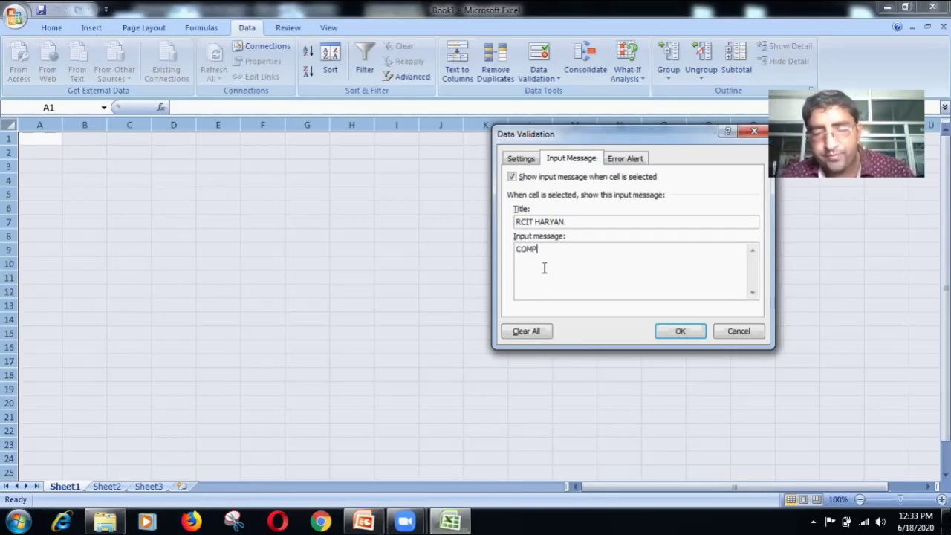
pyautogui.write('UTER CENTER')
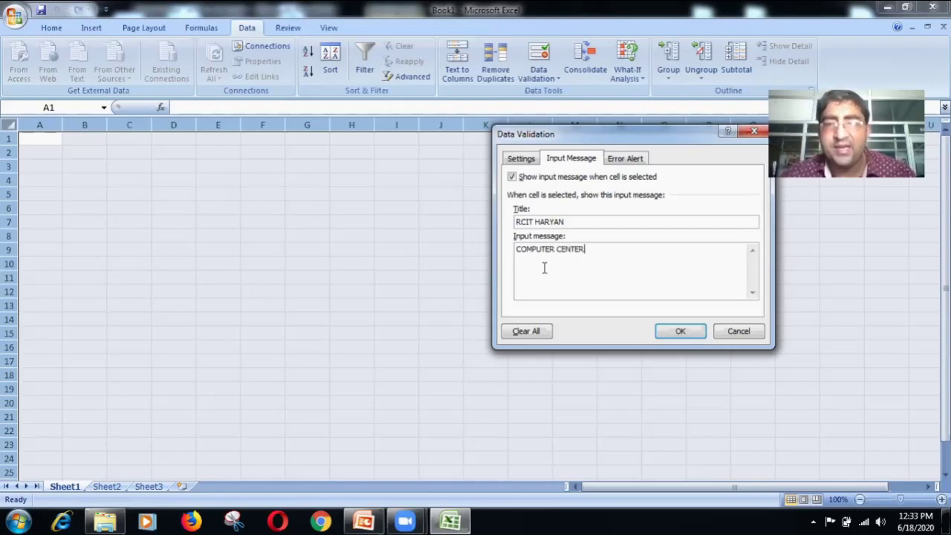
# Try the Warning and Information styles for the error alert and set the style back to Stop
pyautogui.click(617, 162)
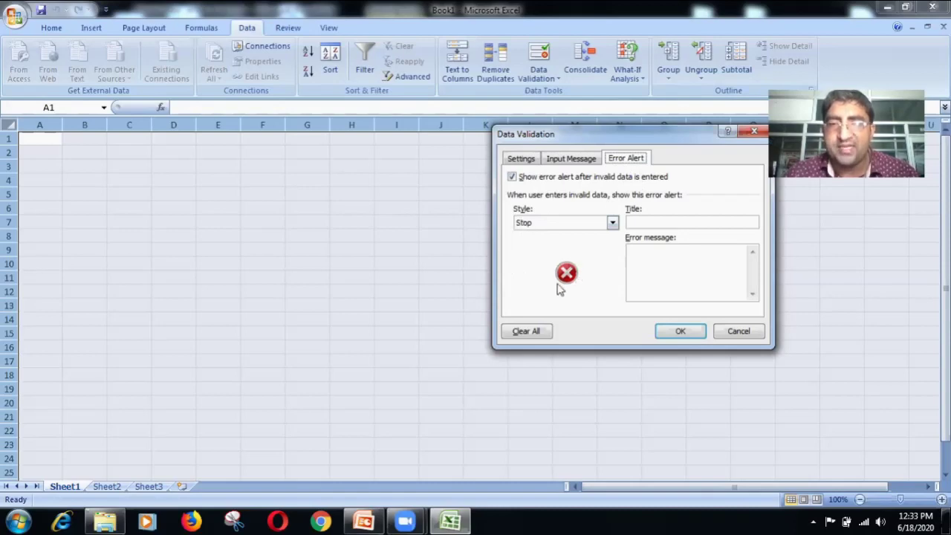
pyautogui.click(612, 225)
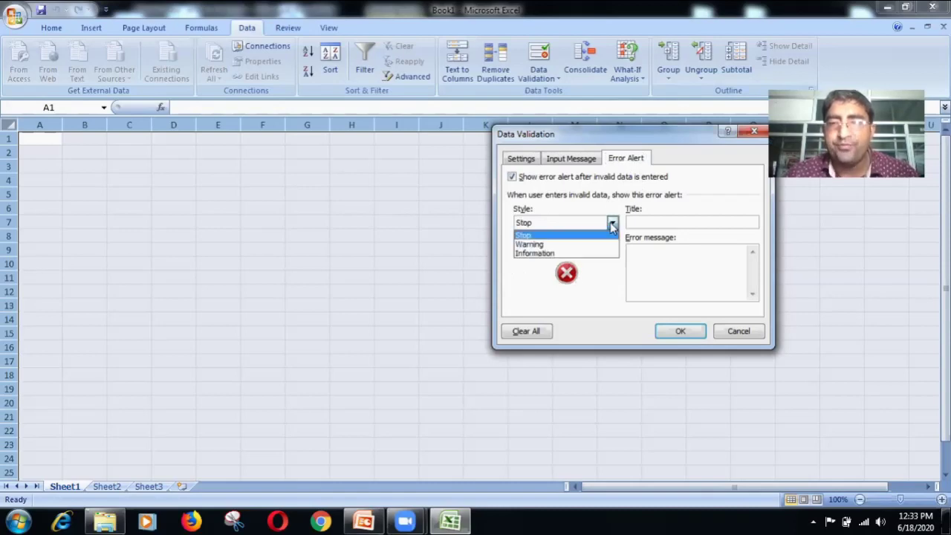
pyautogui.click(574, 246)
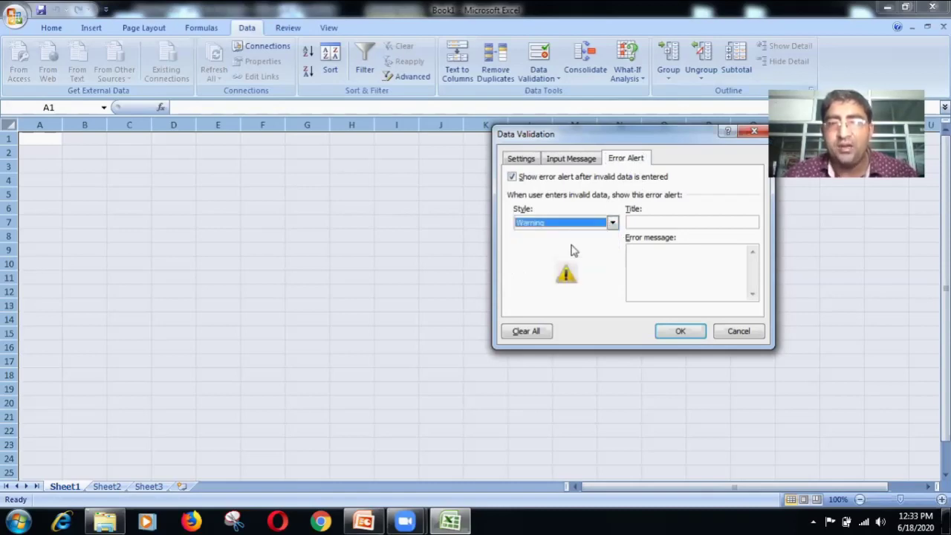
pyautogui.click(611, 223)
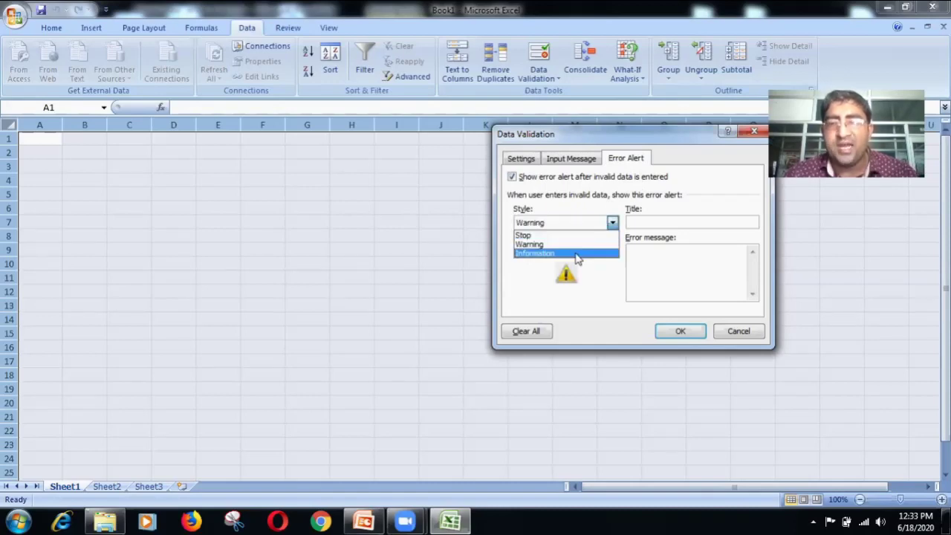
pyautogui.click(578, 254)
pyautogui.click(612, 224)
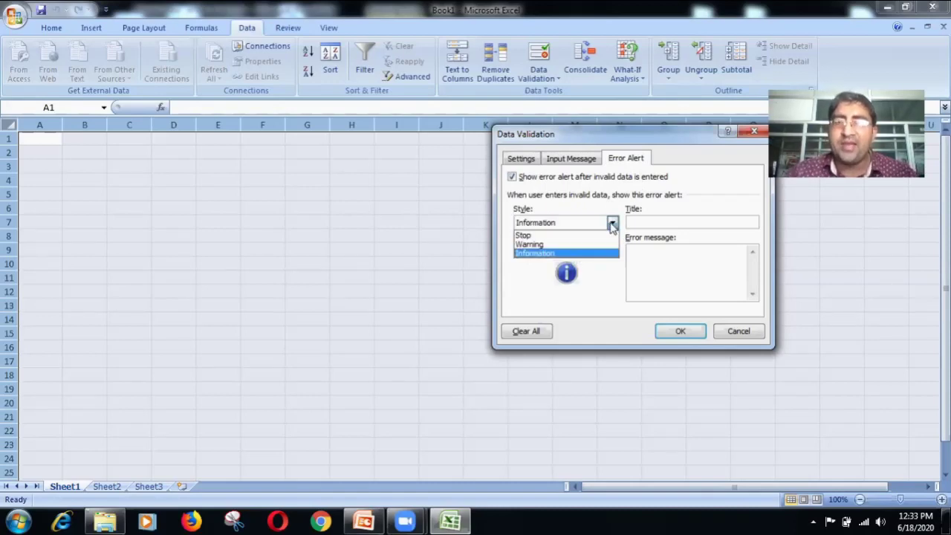
pyautogui.click(550, 236)
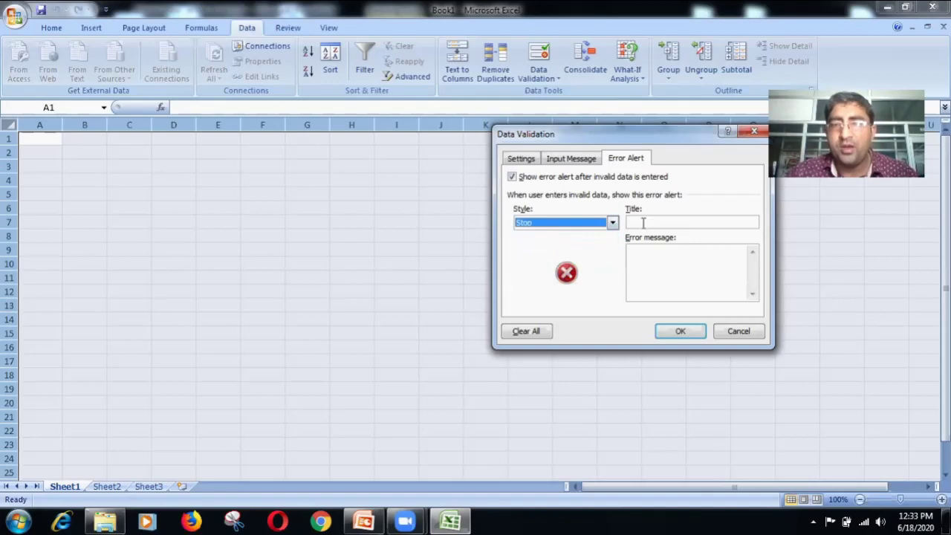
# Title the error alert "NOT ALLOWED TO VALUE" with the message "500 LESS THAN" and apply the validation to the selected cells
pyautogui.click(644, 223)
pyautogui.write('NOT')
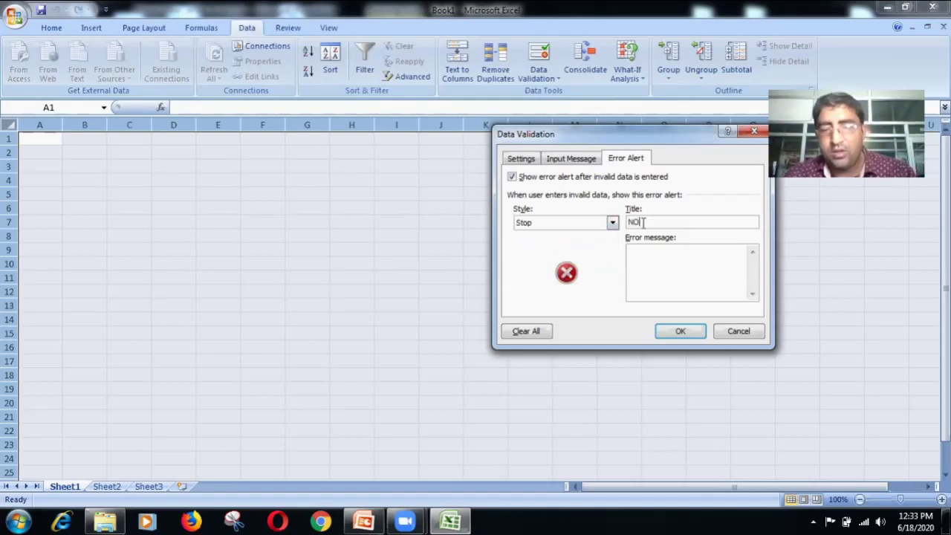
pyautogui.write(' ALLOW')
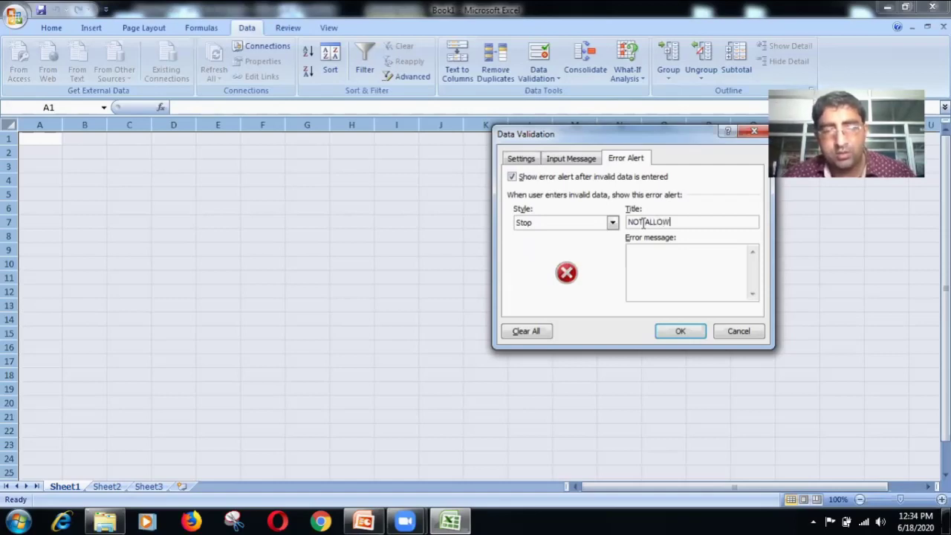
pyautogui.write('ED TO')
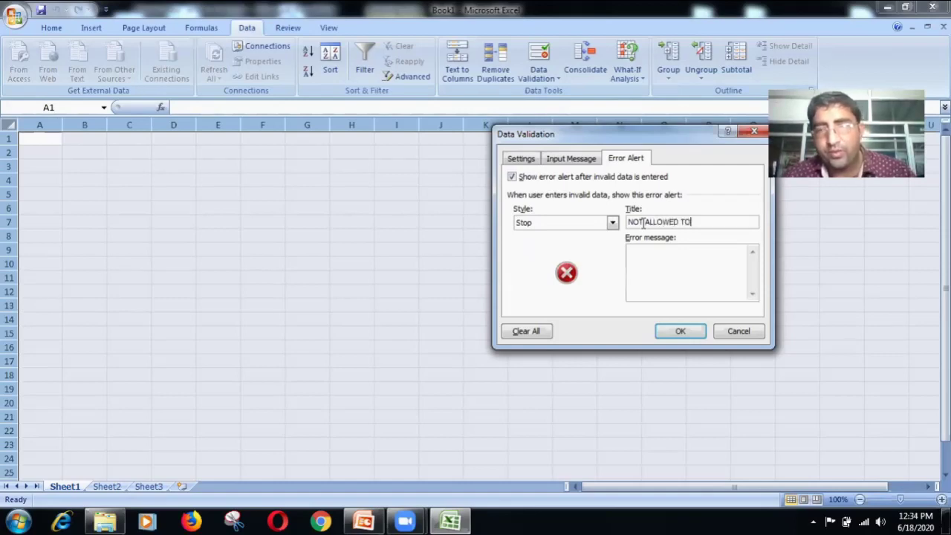
pyautogui.write(' VALU')
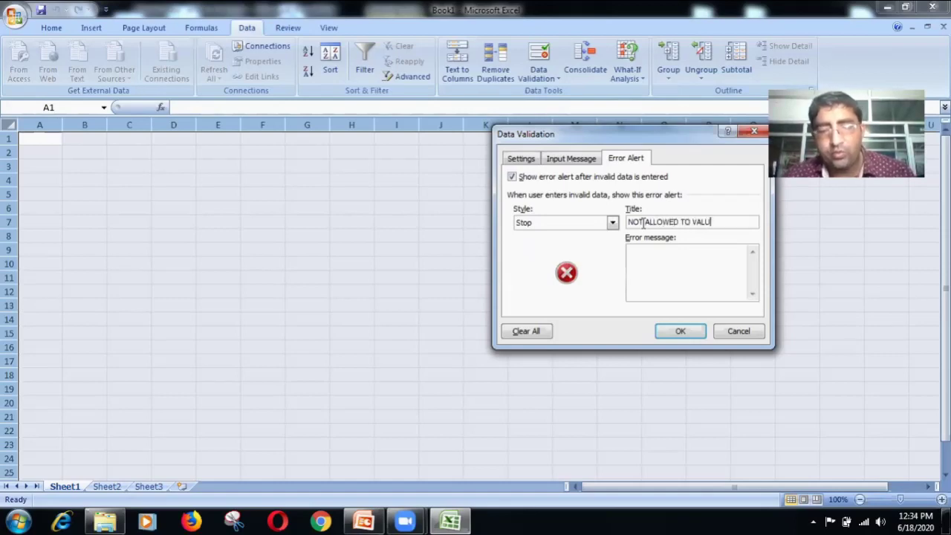
pyautogui.write('E')
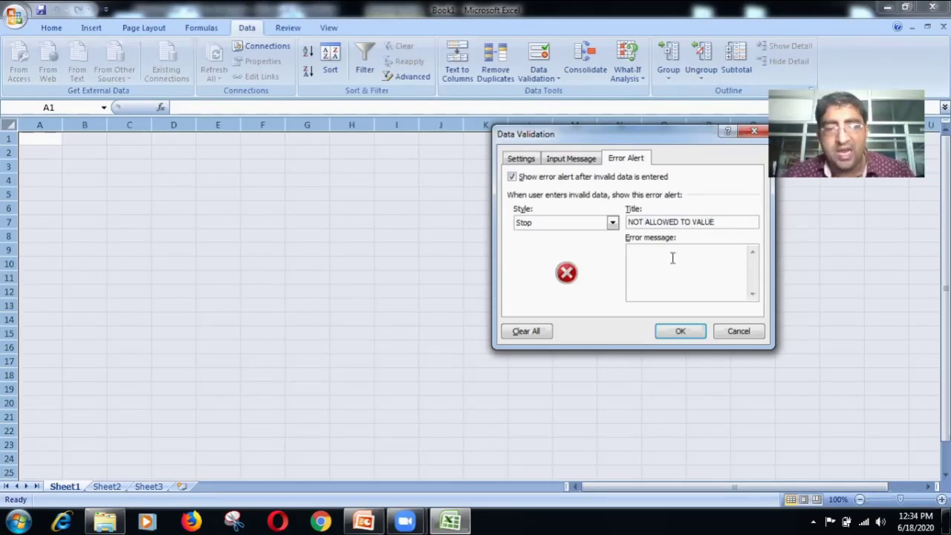
pyautogui.write('500 ')
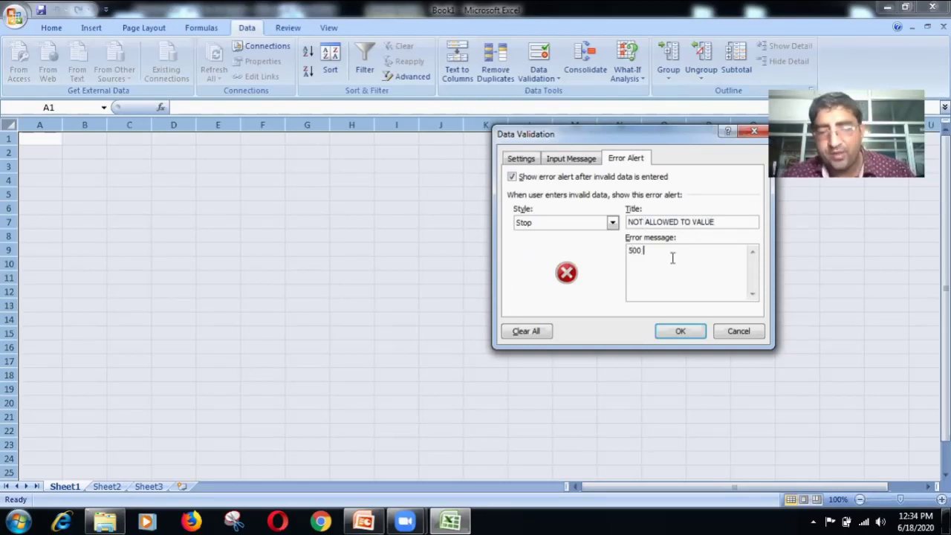
pyautogui.write('LESS ')
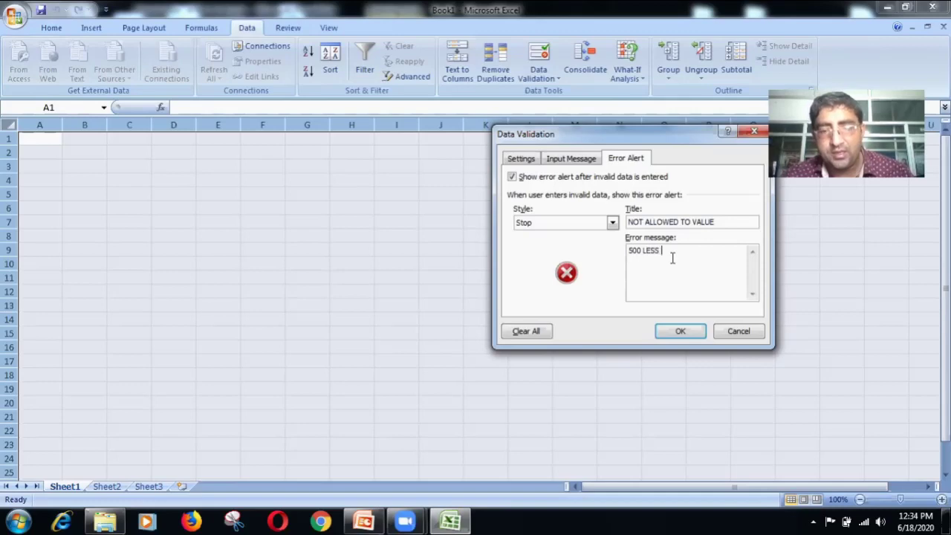
pyautogui.write('THAN')
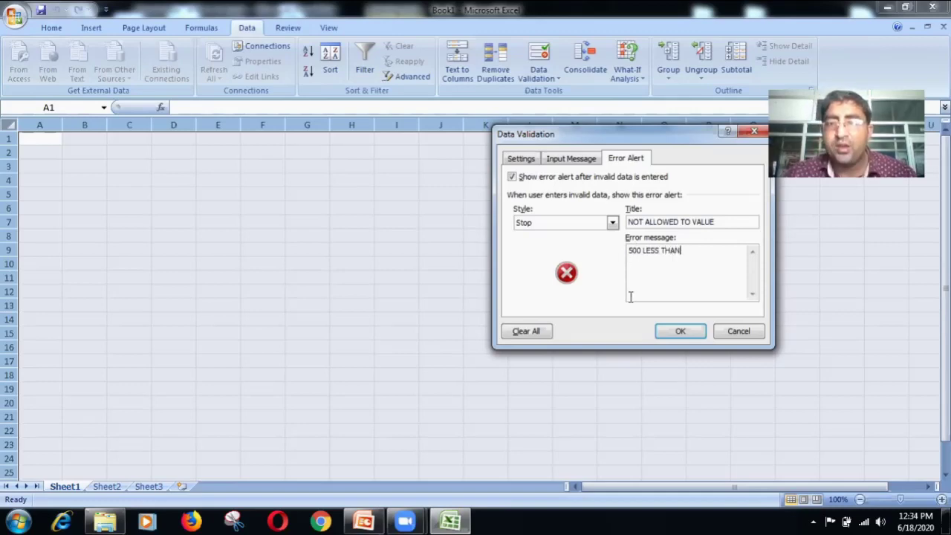
pyautogui.click(673, 331)
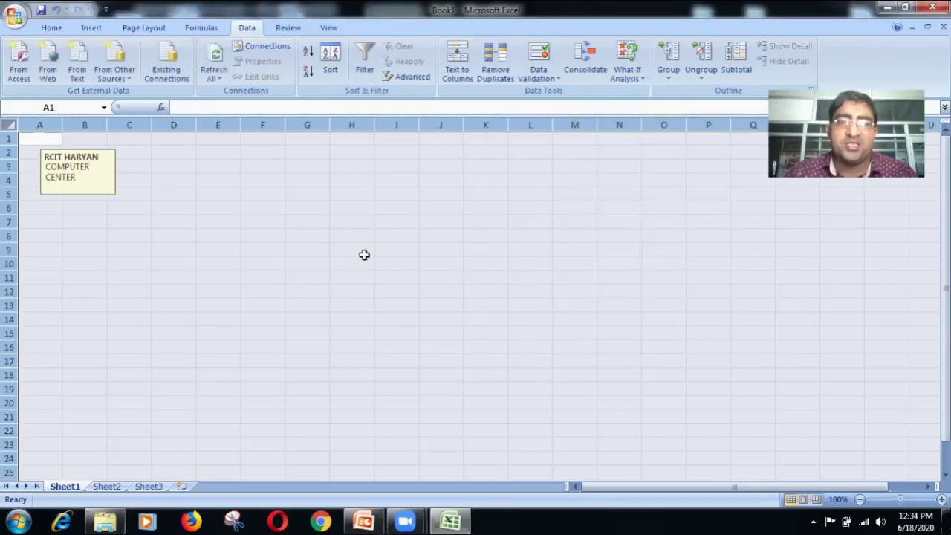
# Select individual cells such as G5 and K5 to check their input message
pyautogui.click(365, 255)
pyautogui.click(322, 196)
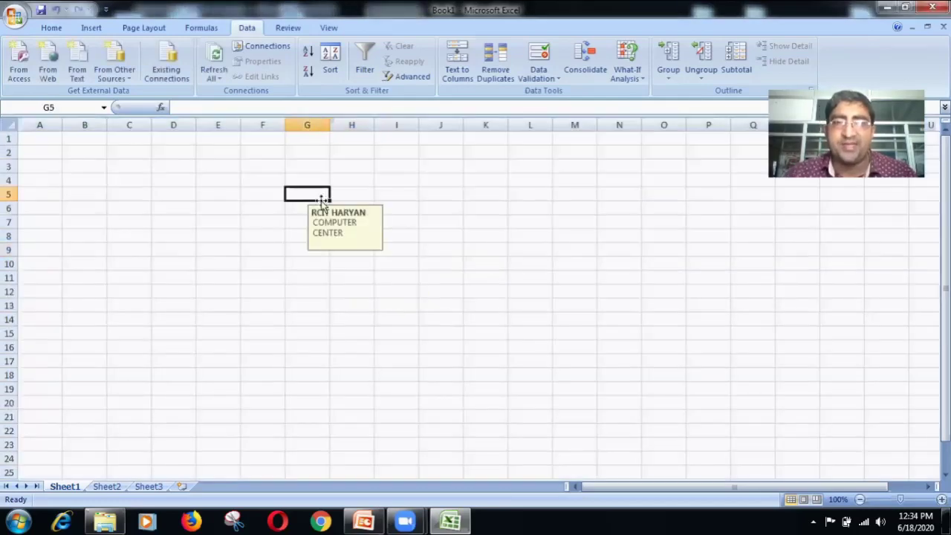
pyautogui.click(482, 193)
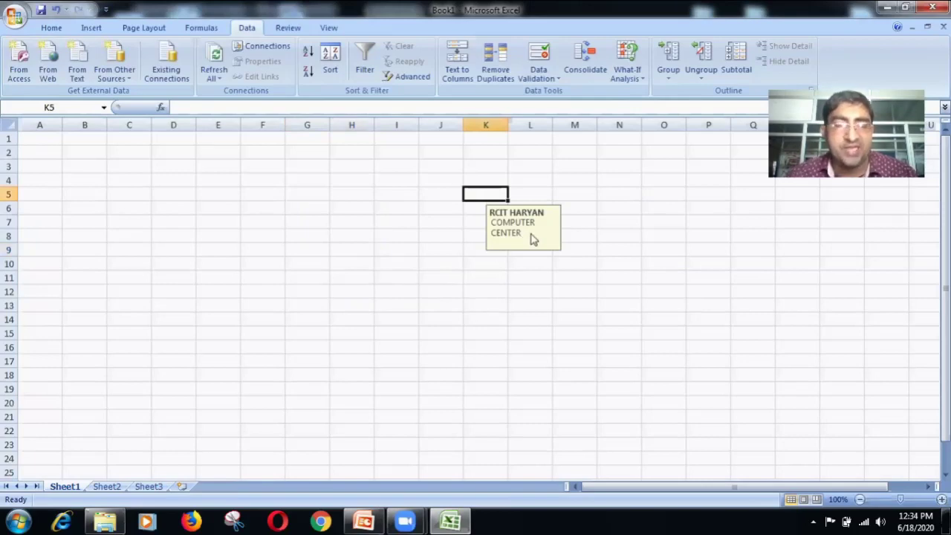
# Test the validation rule with valid numbers by entering 567 in H9 and 543 in K4
pyautogui.click(336, 250)
pyautogui.write('567')
pyautogui.press('Return')
pyautogui.click(476, 185)
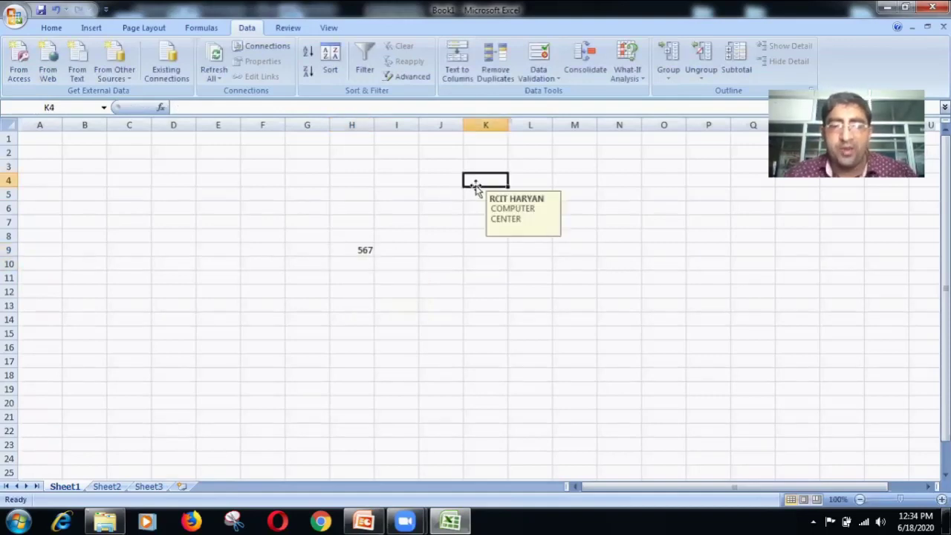
pyautogui.write('543')
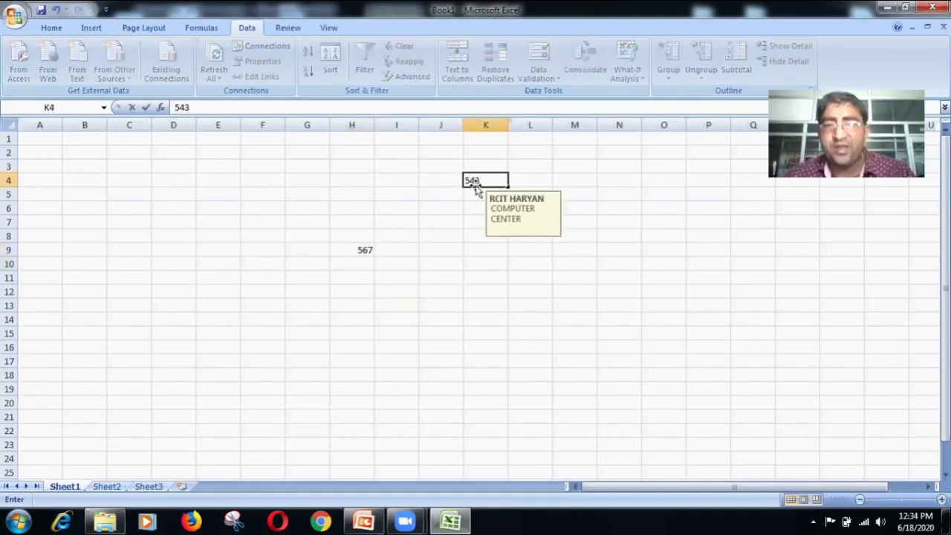
pyautogui.press('Return')
# Test the validation rule with an invalid number by entering 123 in G4
pyautogui.click(445, 332)
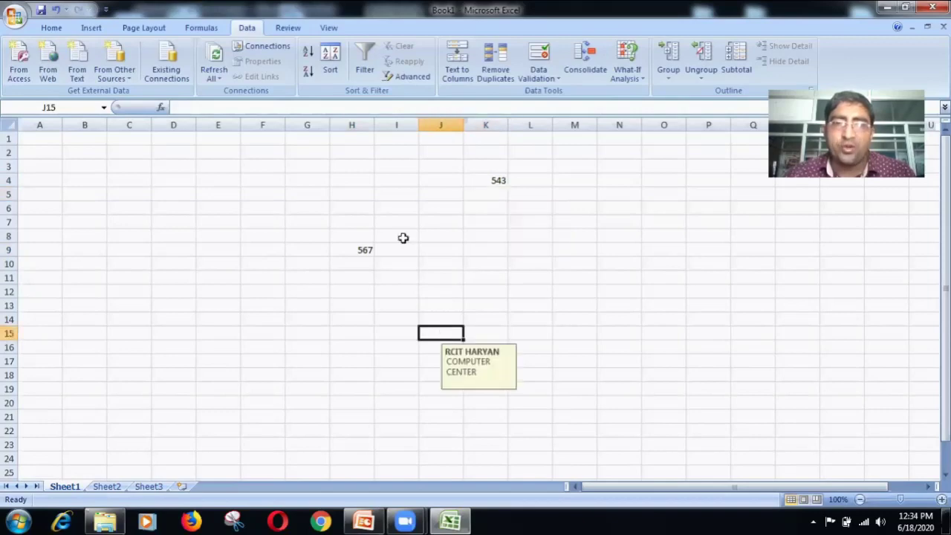
pyautogui.click(331, 207)
pyautogui.click(294, 179)
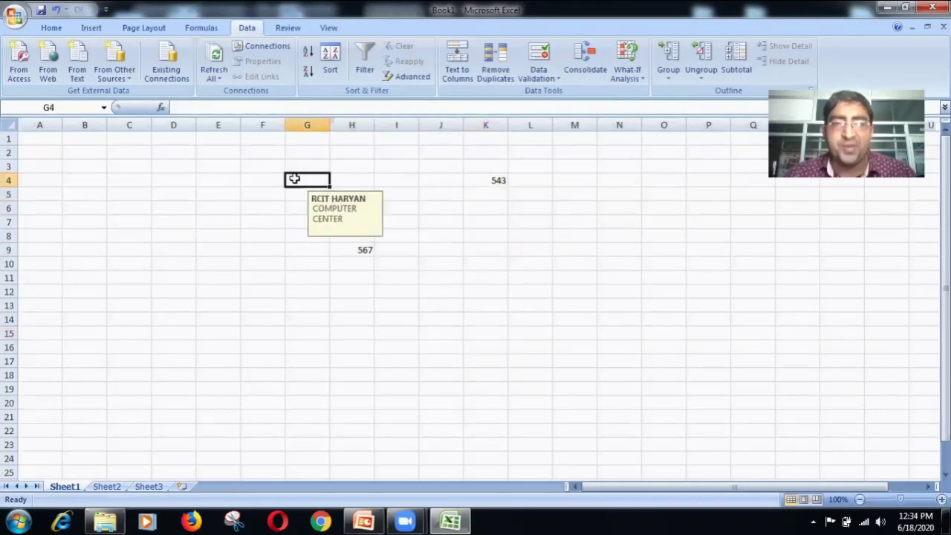
pyautogui.write('123')
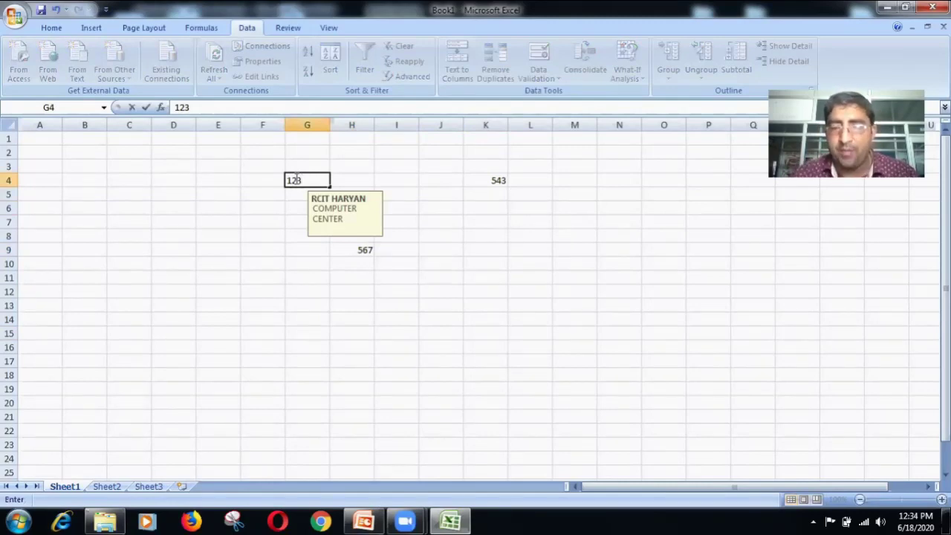
pyautogui.click(297, 186)
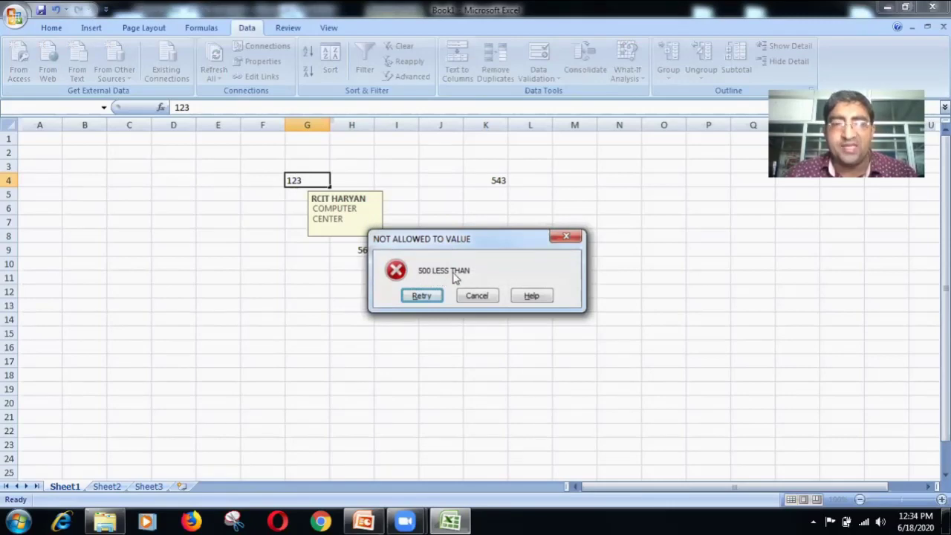
# Retry the rejected entry in G4 with the value 900
pyautogui.click(422, 298)
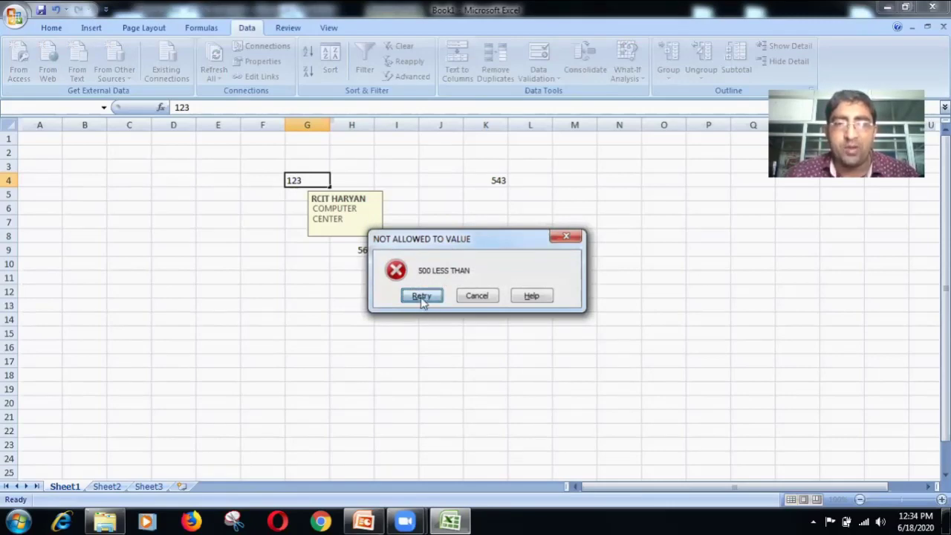
pyautogui.press('BackSpace')
pyautogui.write('900')
pyautogui.press('Return')
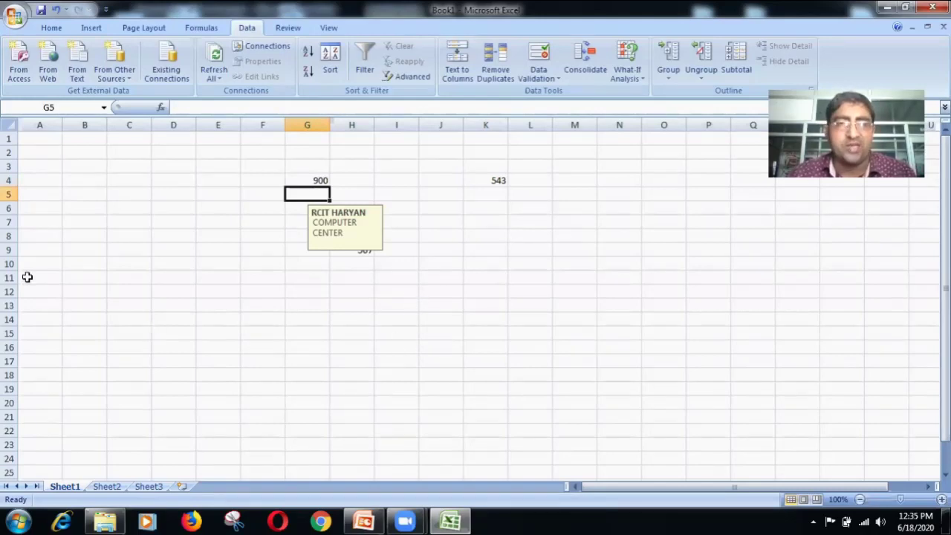
# Clear all data validation settings from the entire sheet and delete the test values
pyautogui.click(6, 119)
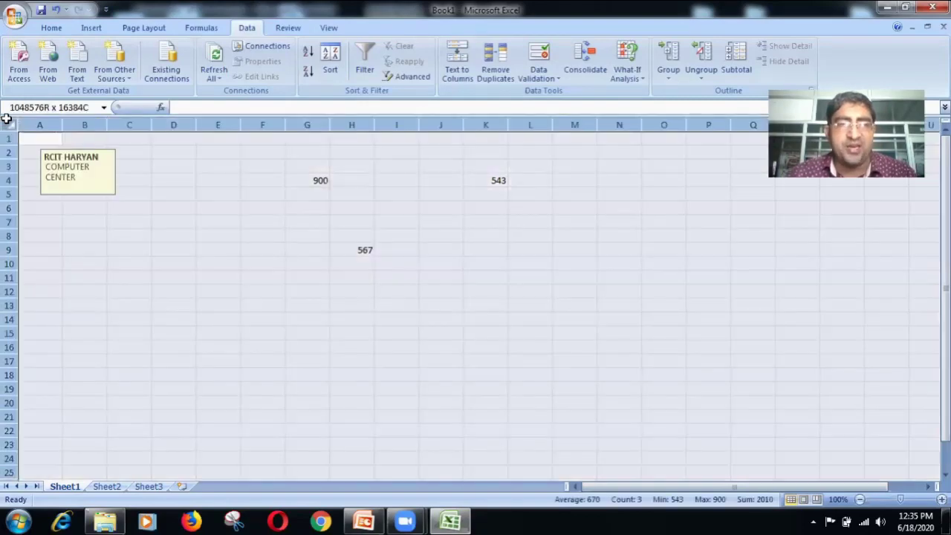
pyautogui.click(538, 75)
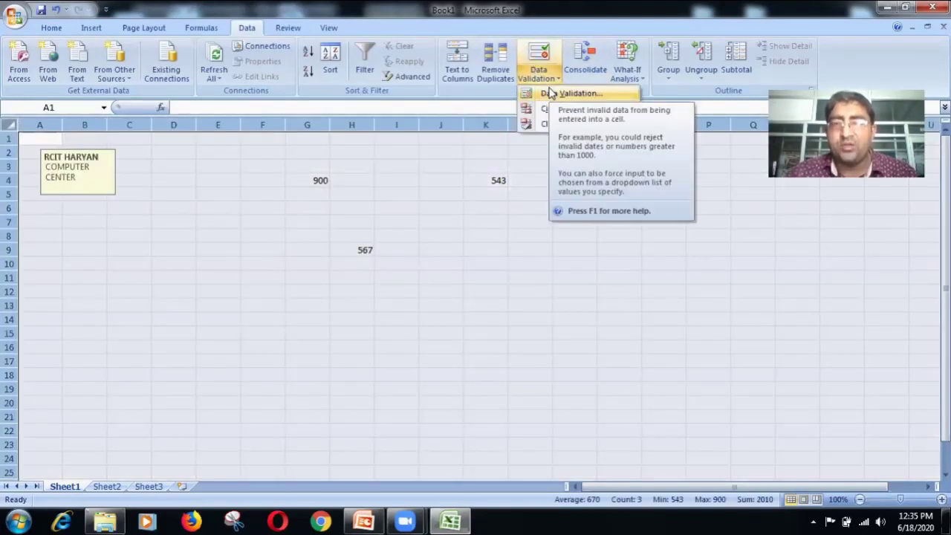
pyautogui.click(545, 95)
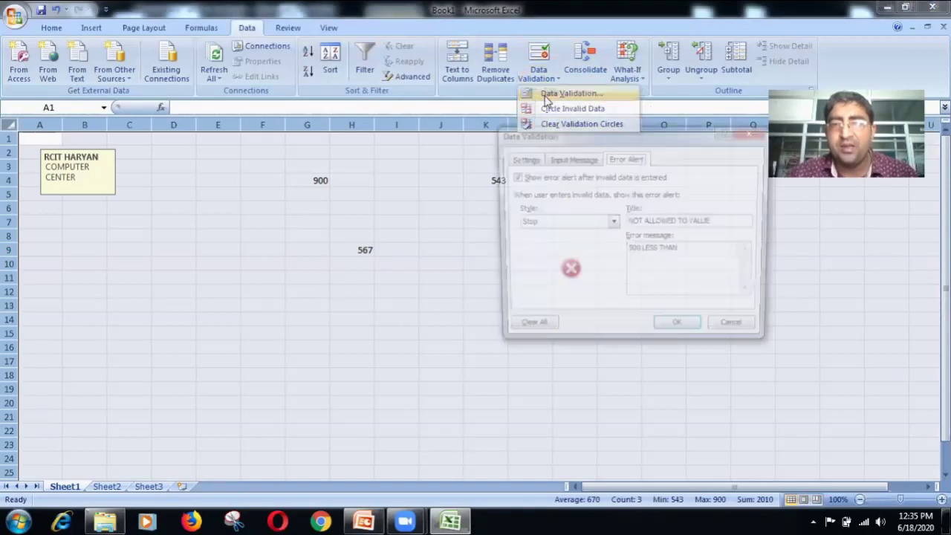
pyautogui.click(511, 336)
pyautogui.click(677, 332)
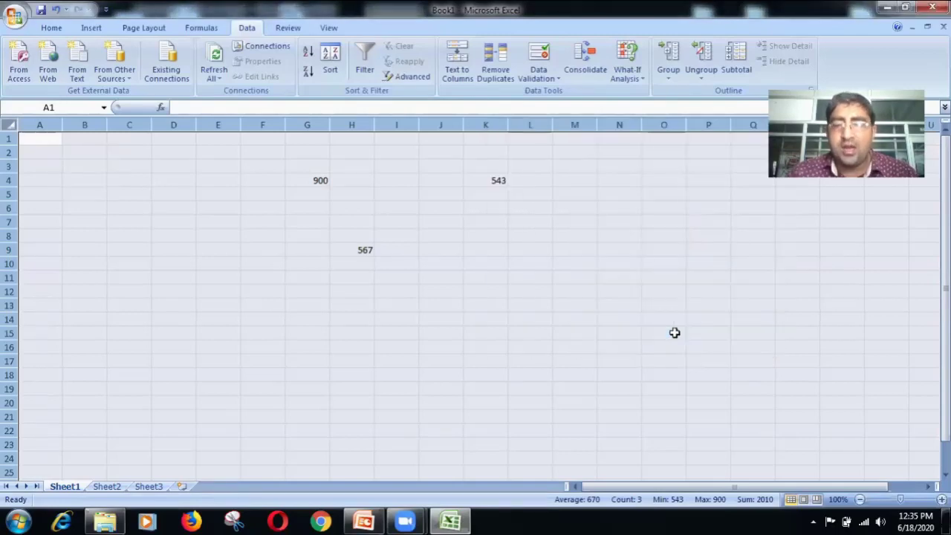
pyautogui.press('Delete')
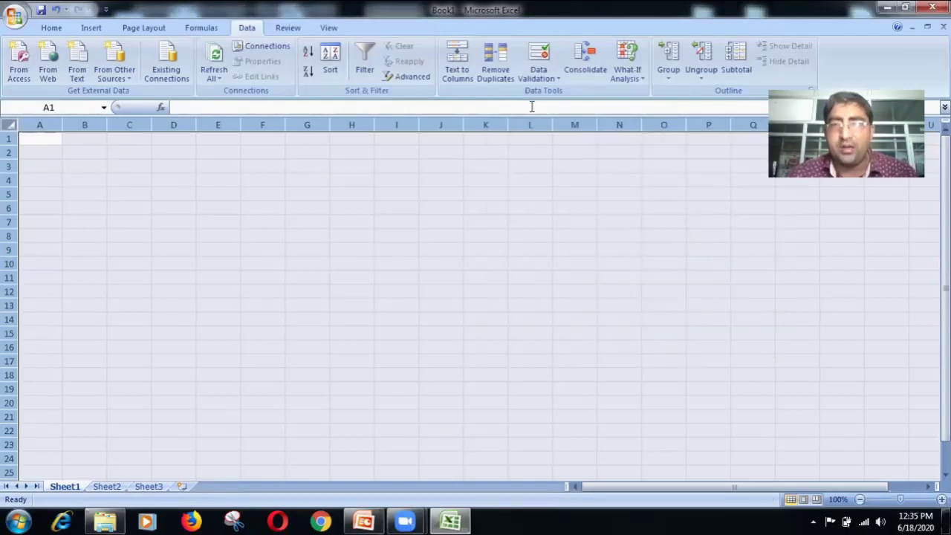
# Set the whole sheet's validation criteria to allow a Date that is greater than a start date
pyautogui.click(538, 77)
pyautogui.click(566, 93)
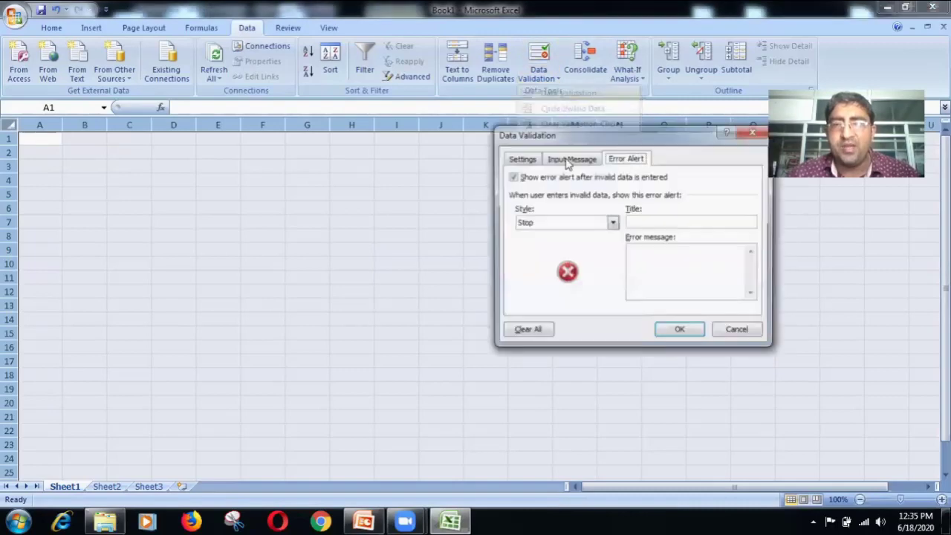
pyautogui.click(523, 159)
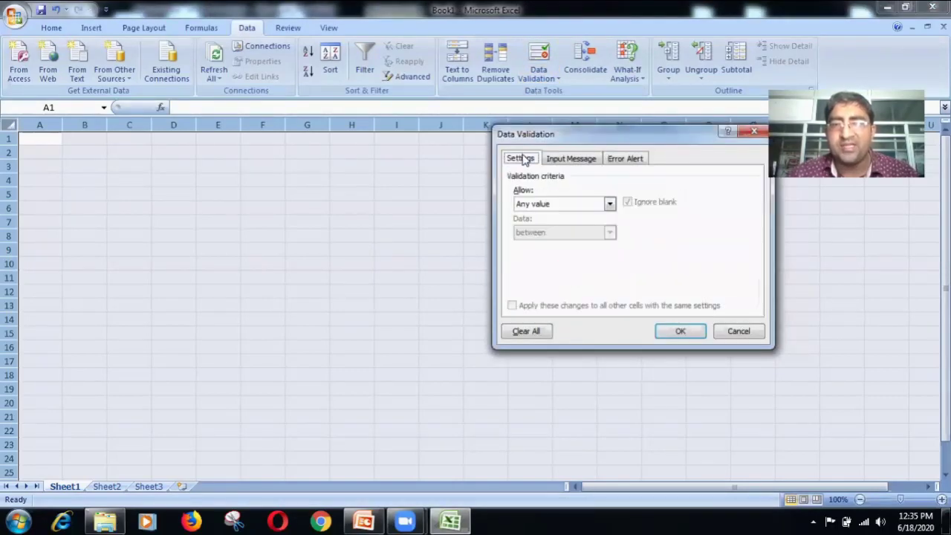
pyautogui.click(609, 204)
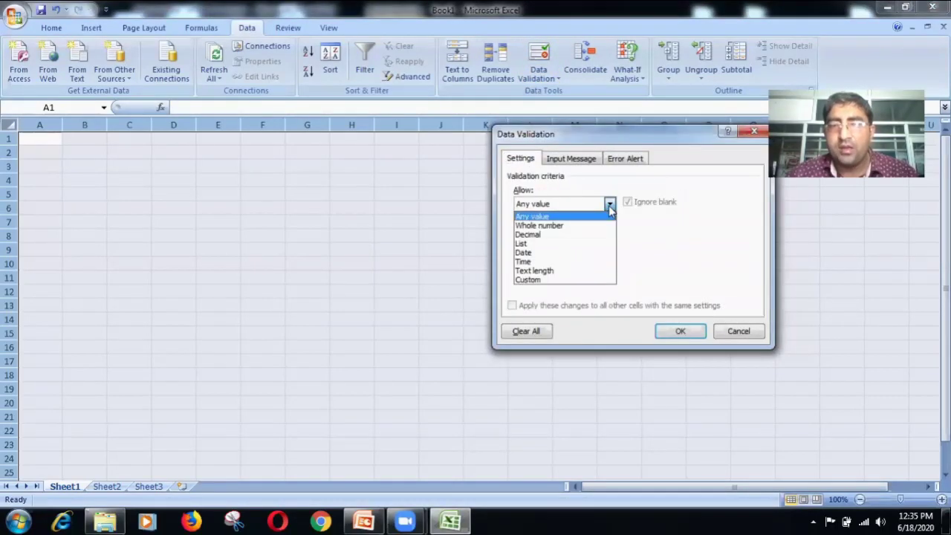
pyautogui.click(529, 254)
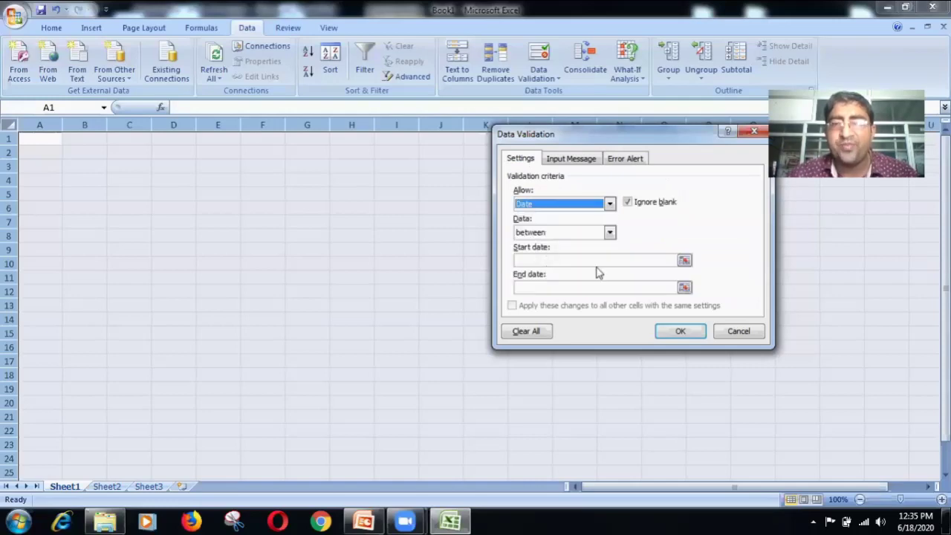
pyautogui.click(610, 233)
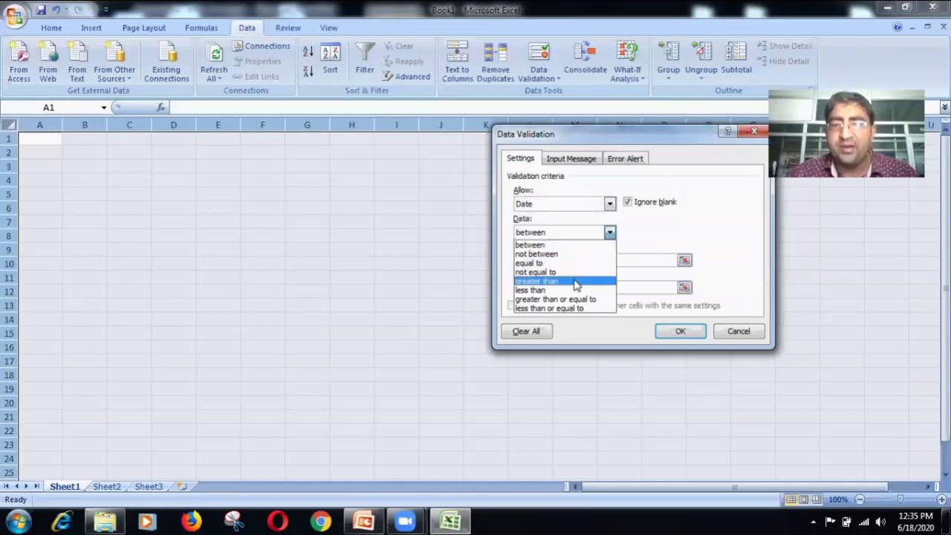
pyautogui.click(576, 279)
# Try 18-06-2020 as the validation start date and attempt to continue to the input message settings
pyautogui.click(535, 261)
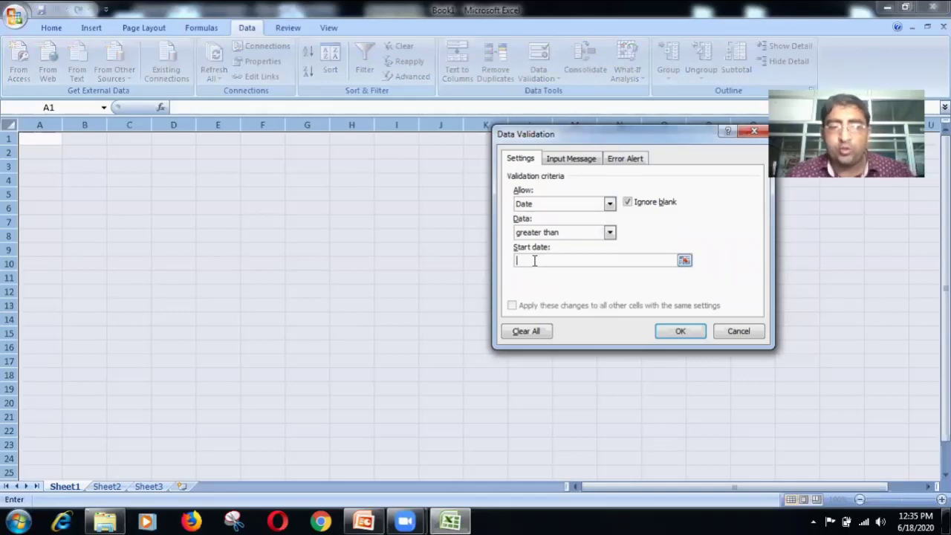
pyautogui.write('18')
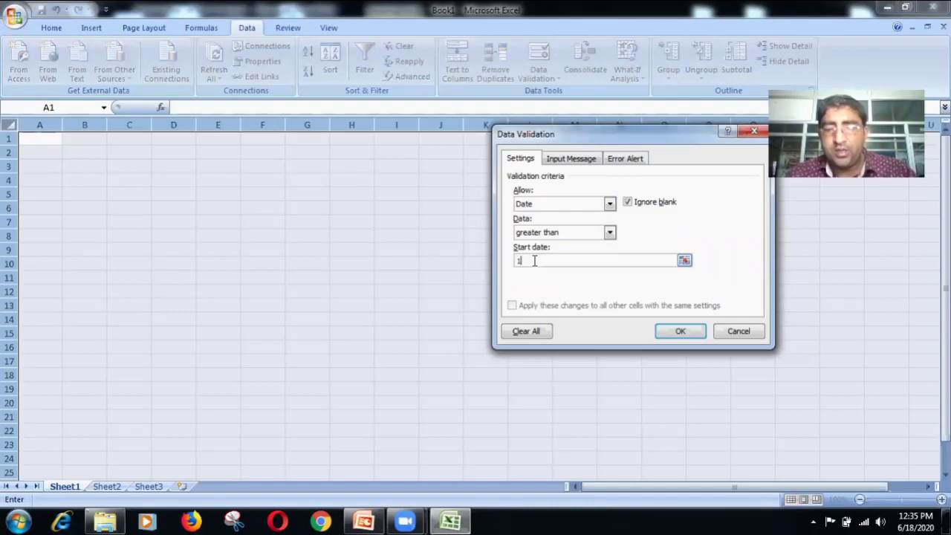
pyautogui.write('-06')
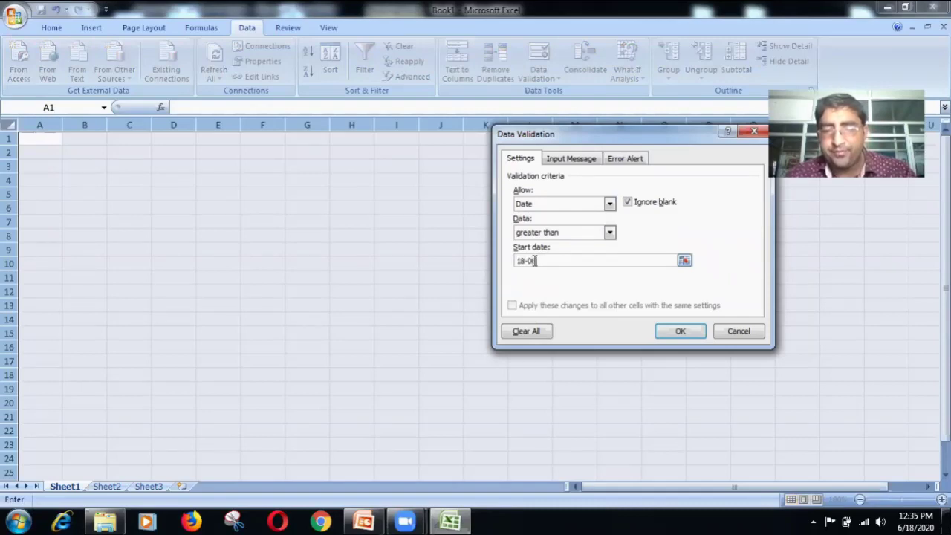
pyautogui.write('-202')
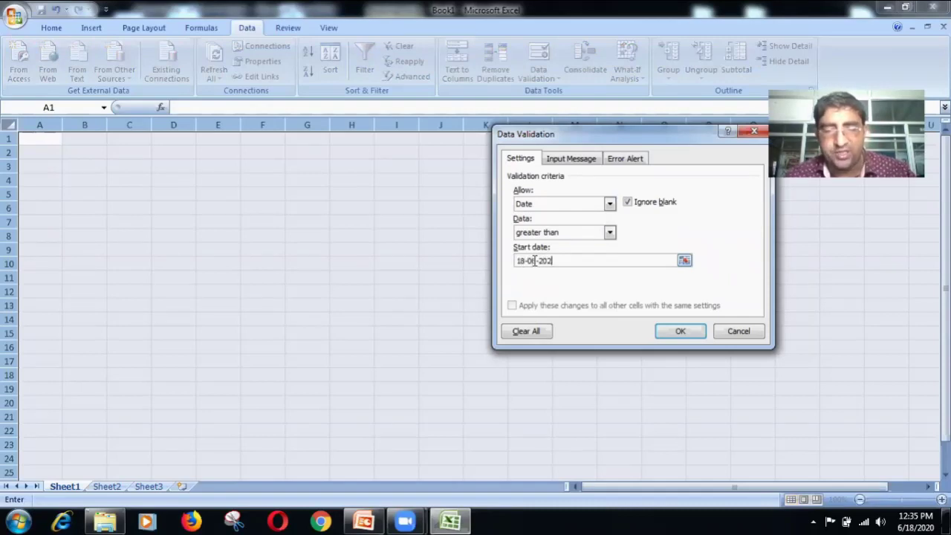
pyautogui.write('0')
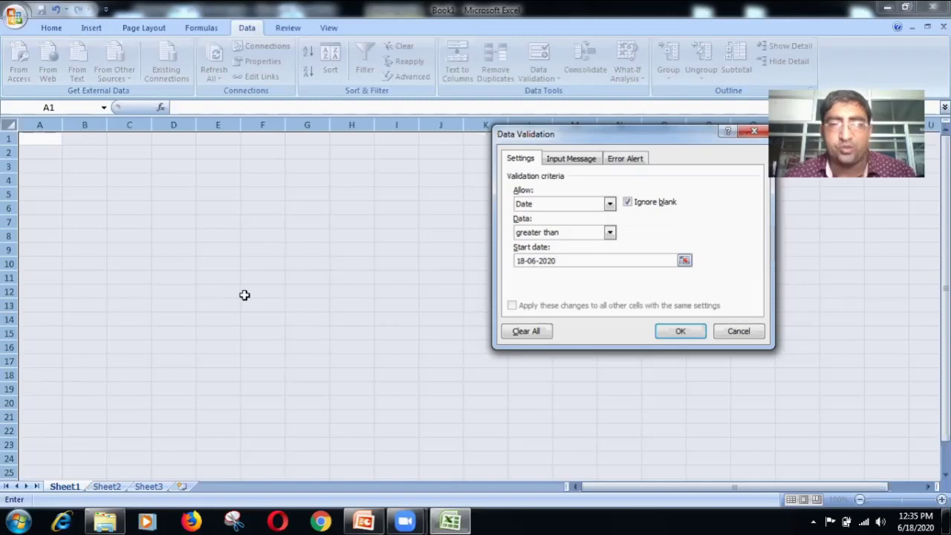
pyautogui.click(572, 160)
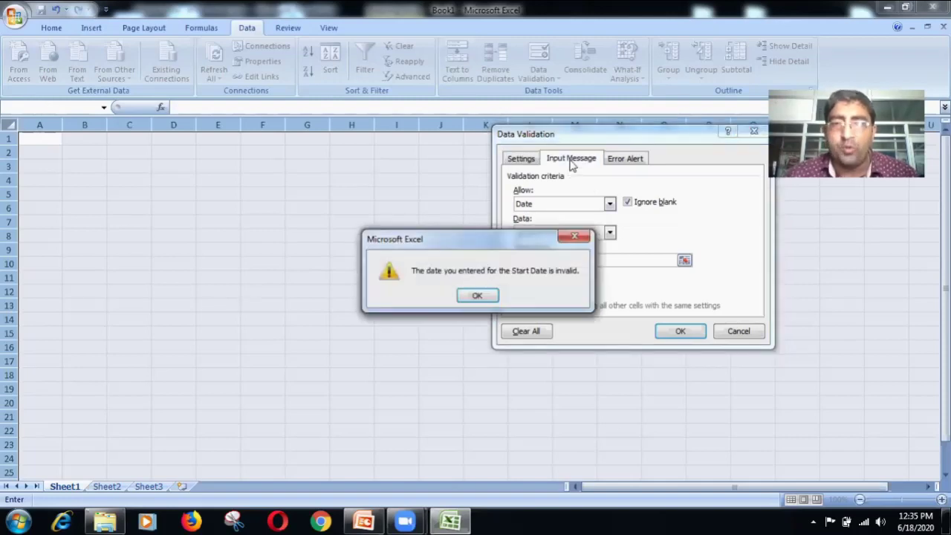
pyautogui.click(478, 296)
pyautogui.click(567, 261)
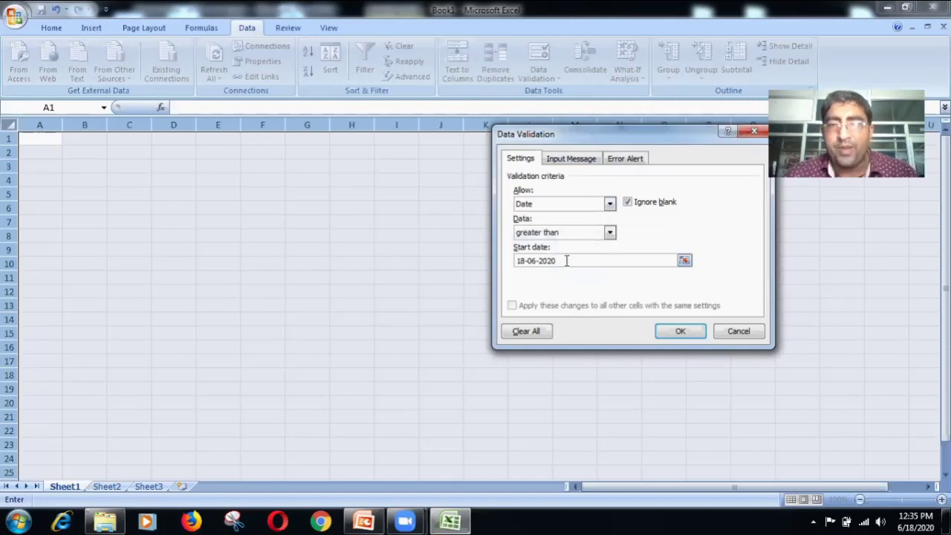
pyautogui.click(569, 158)
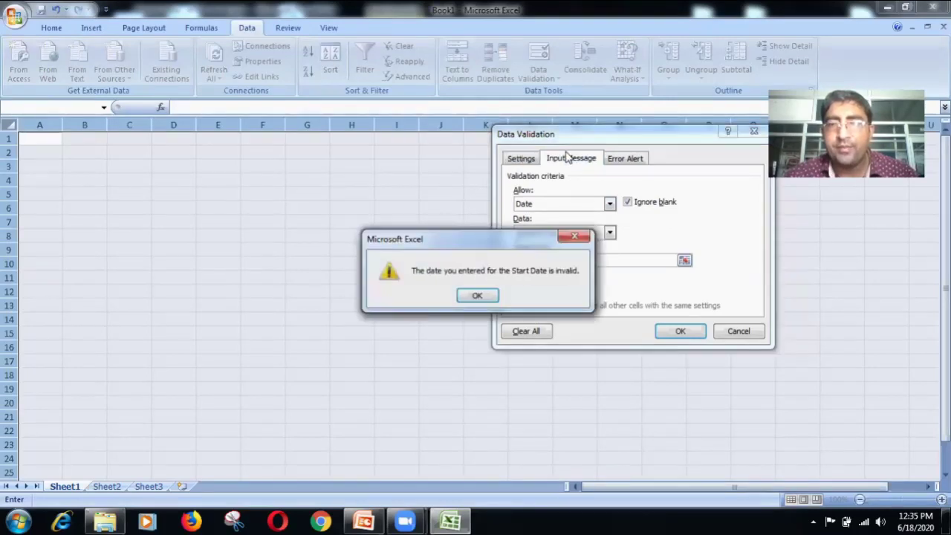
pyautogui.click(477, 295)
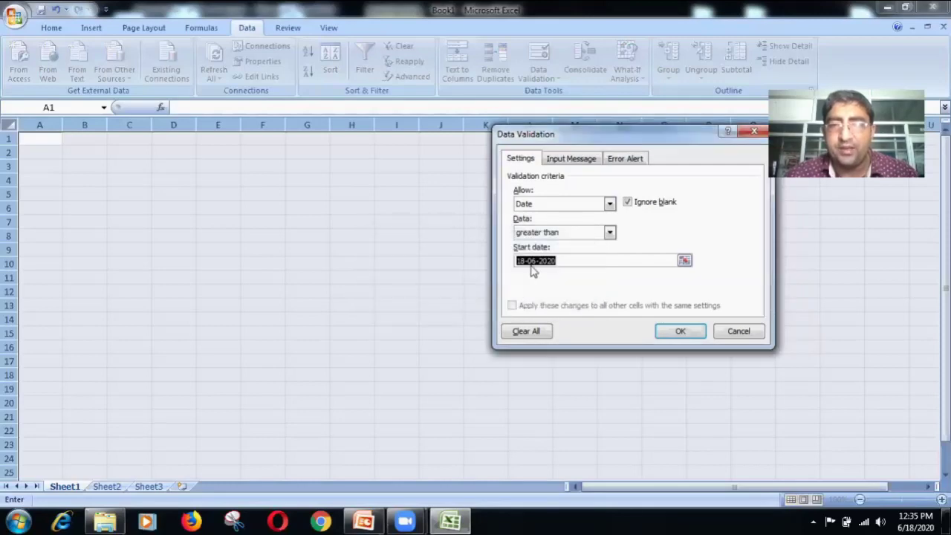
# Try 17-06-2020 as the start date and attempt to continue to the input message settings
pyautogui.click(529, 262)
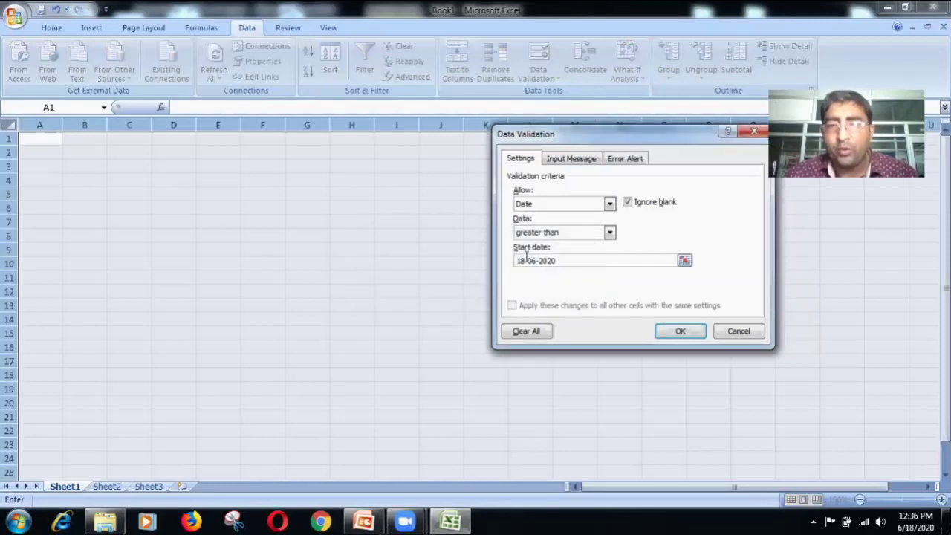
pyautogui.press('BackSpace')
pyautogui.write('7')
pyautogui.click(570, 160)
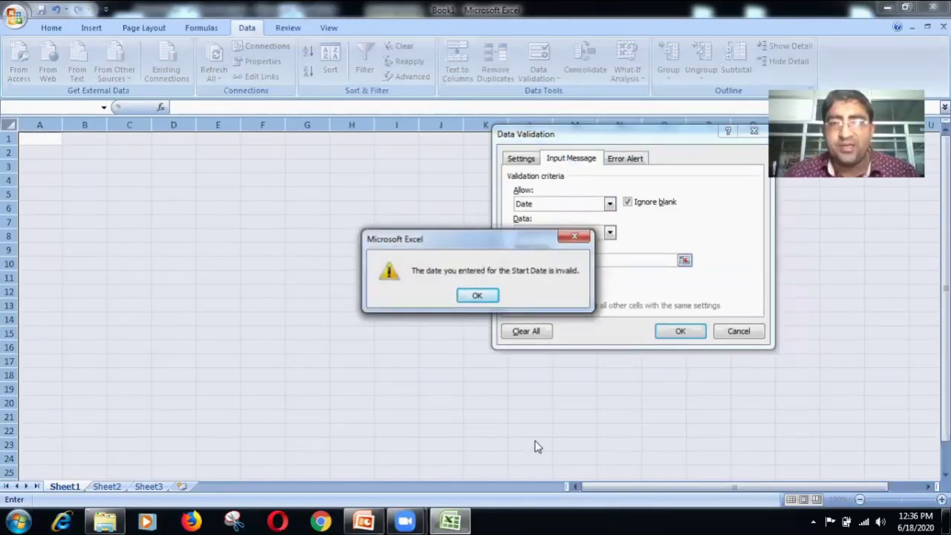
pyautogui.click(476, 296)
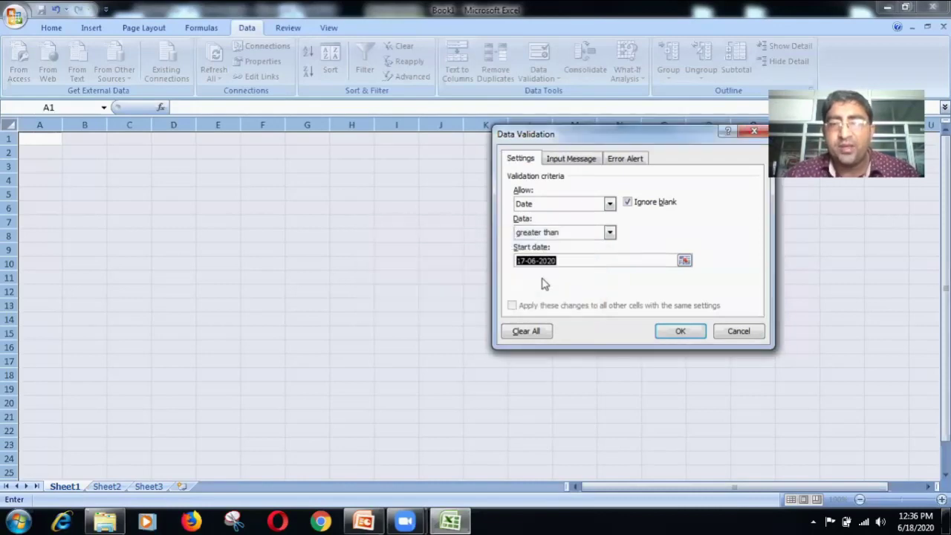
# Replace the start date with 18/06/2020, using slashes, and try to continue to the input message settings
pyautogui.press('BackSpace')
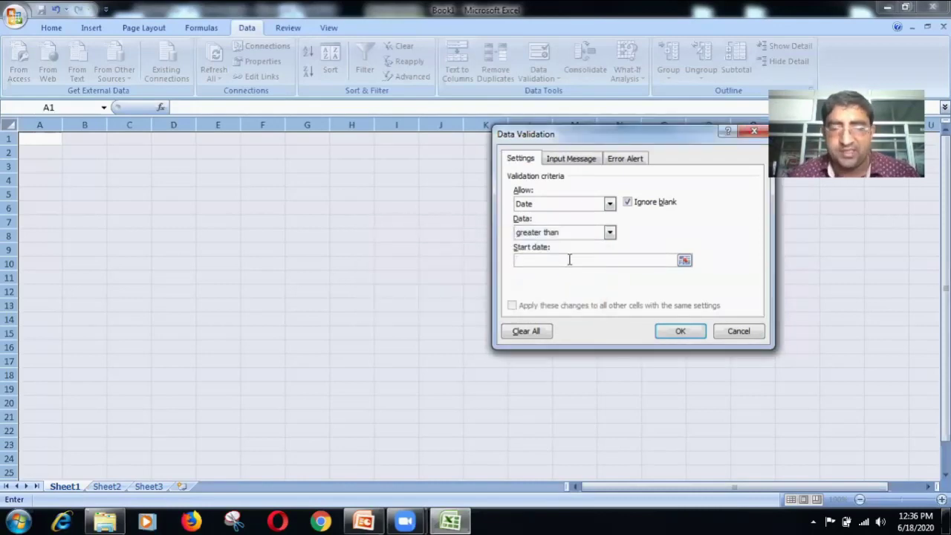
pyautogui.write('18/06/2020')
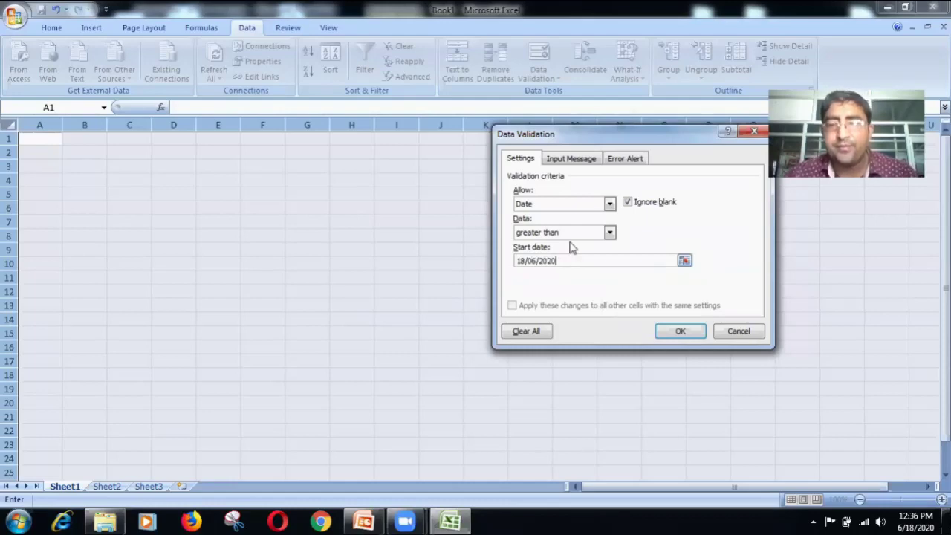
pyautogui.click(554, 162)
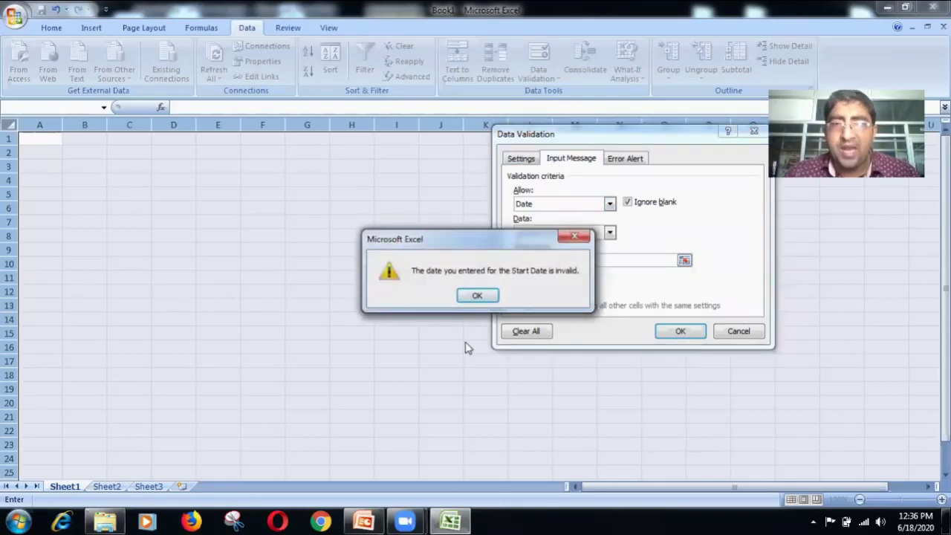
pyautogui.click(471, 295)
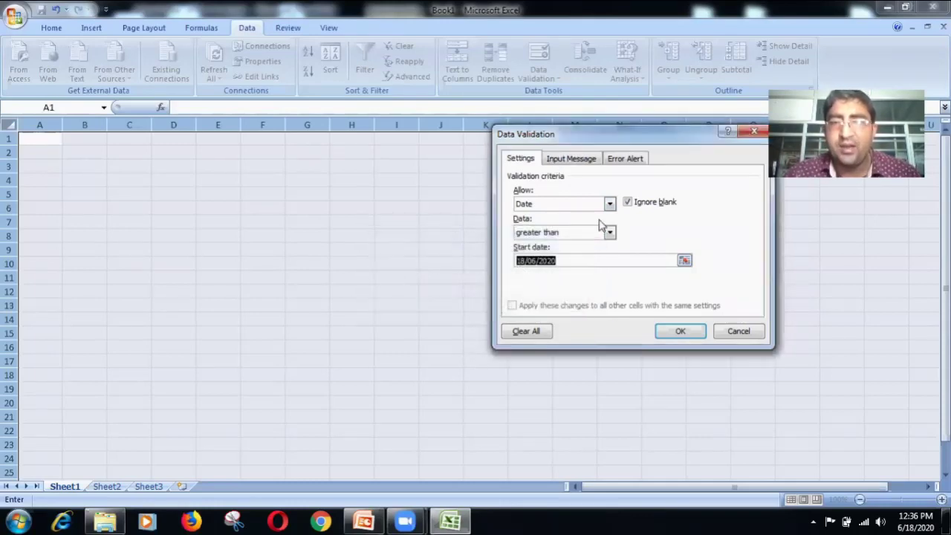
# Change the date rule's comparison to less than and try to continue to the input message settings
pyautogui.click(609, 233)
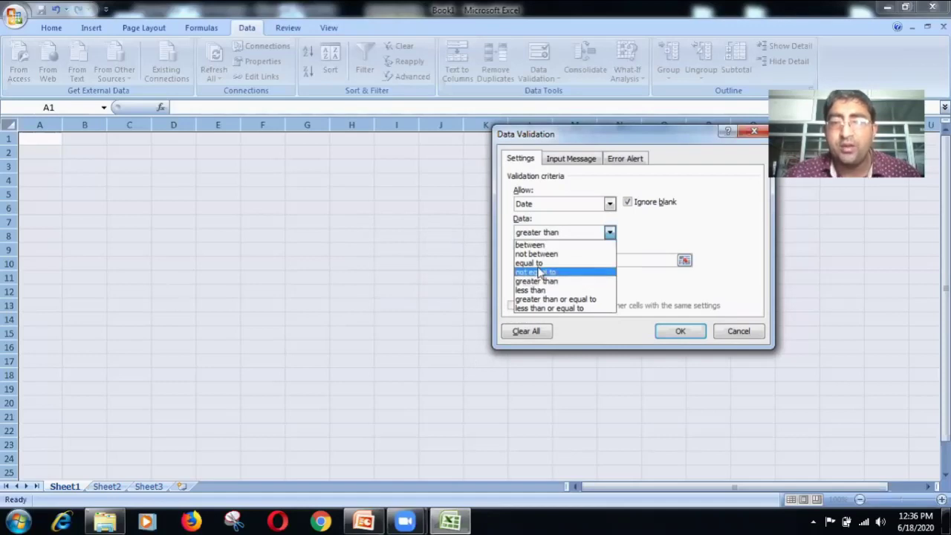
pyautogui.click(538, 291)
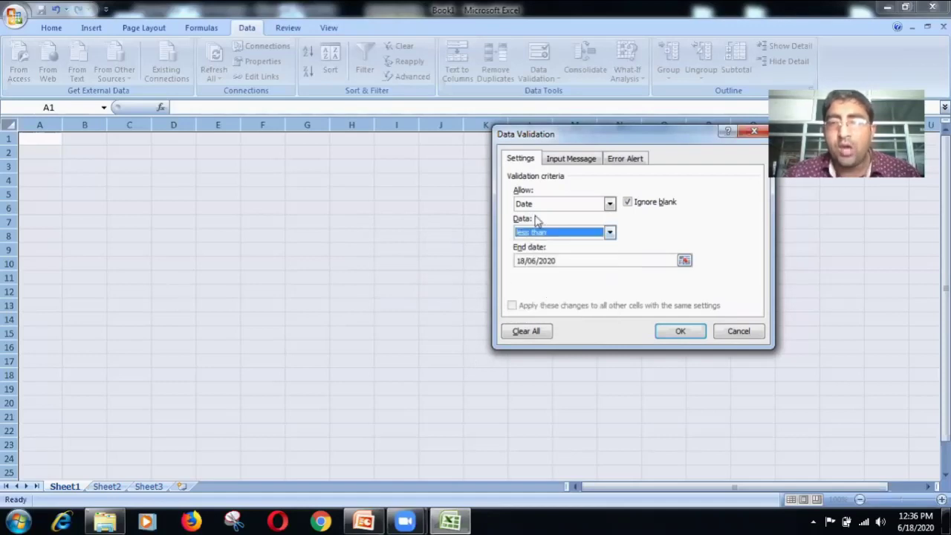
pyautogui.click(559, 160)
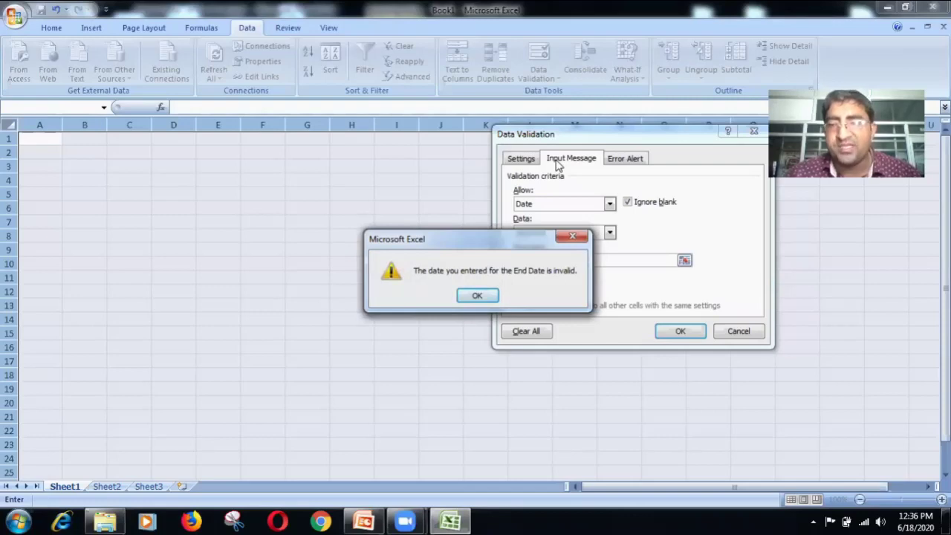
pyautogui.click(476, 296)
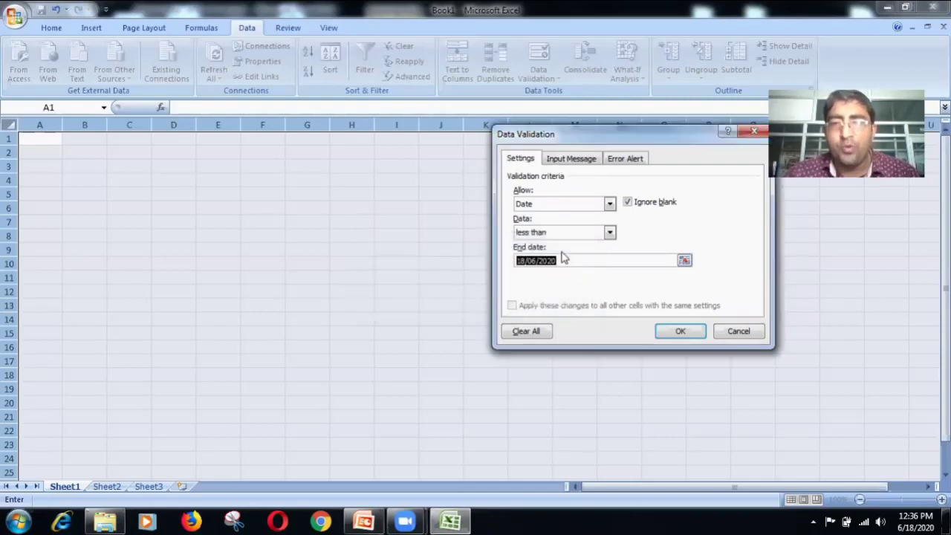
# Try 17-06-2020 as the validation end date and attempt to continue to the input message settings
pyautogui.press('BackSpace')
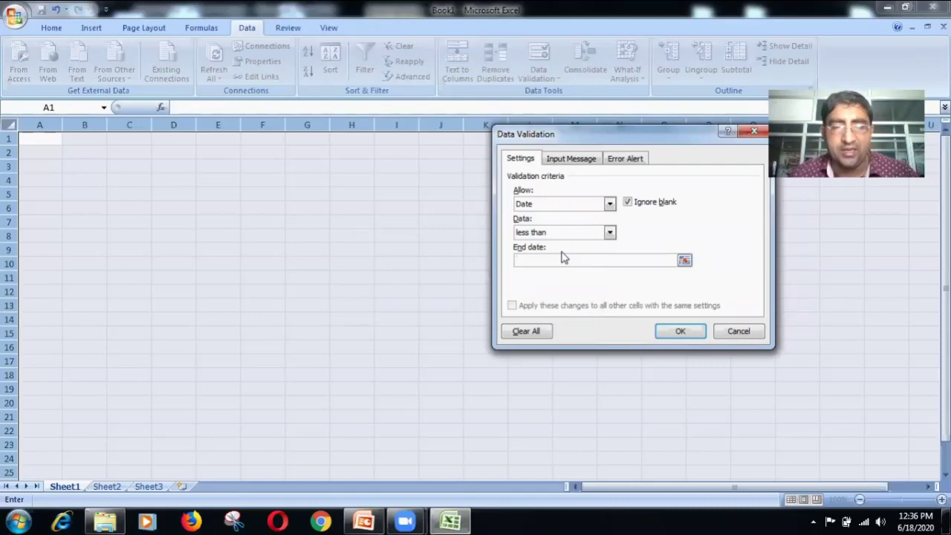
pyautogui.write('17-06-')
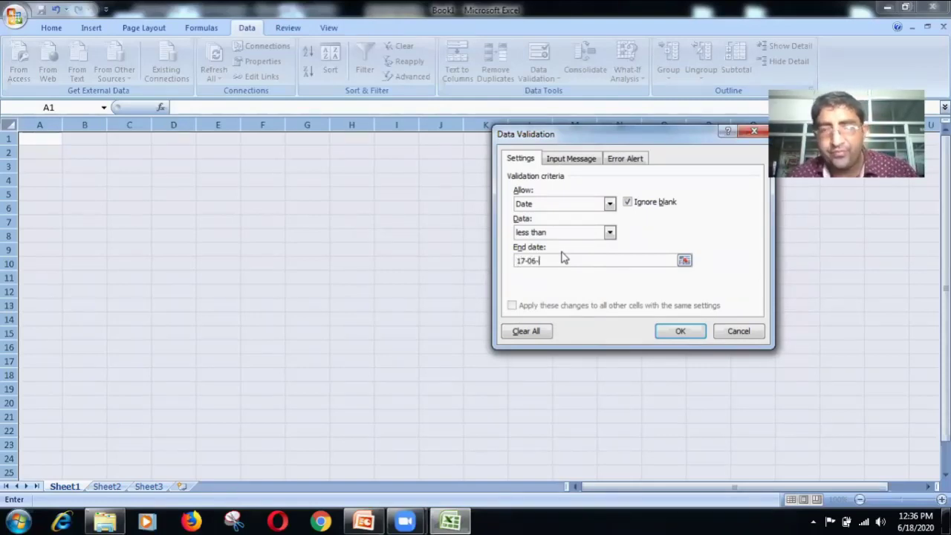
pyautogui.write('2020')
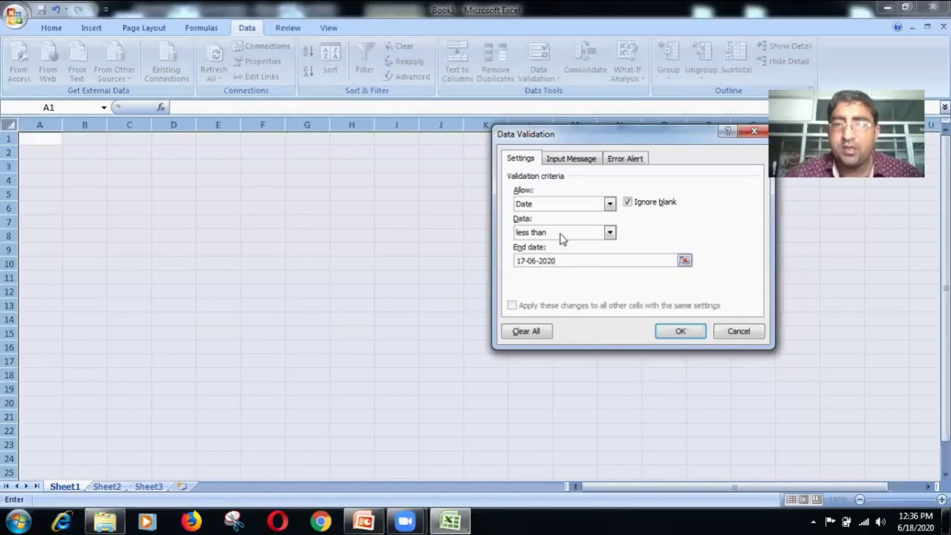
pyautogui.click(554, 162)
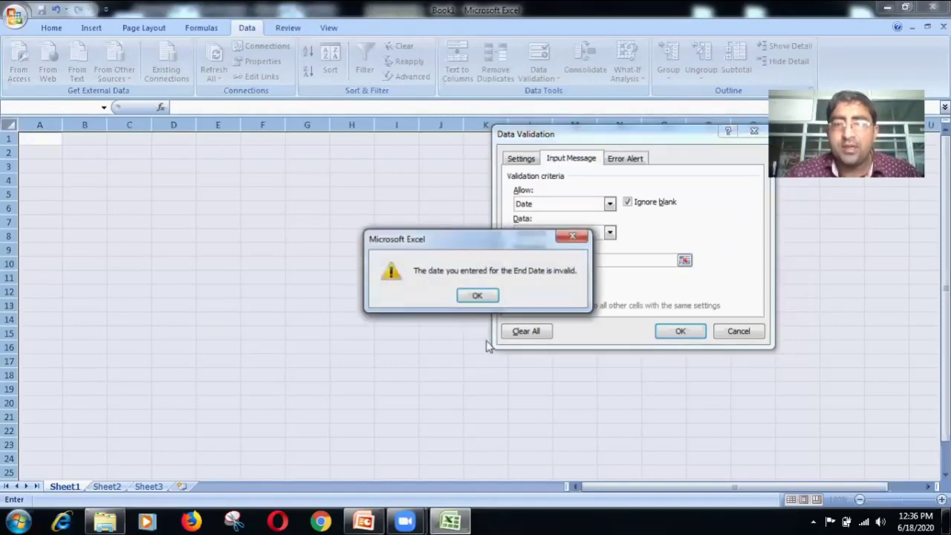
pyautogui.click(474, 297)
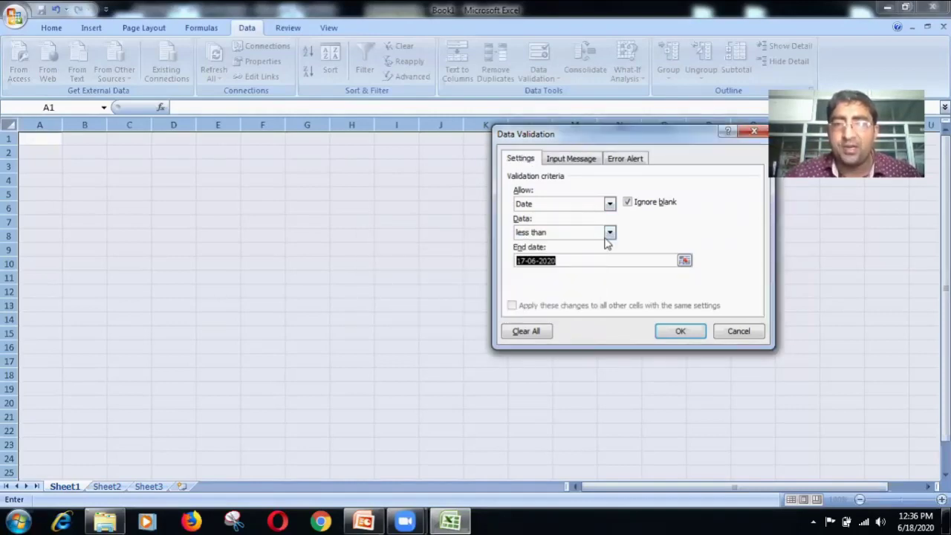
# Switch the validation criteria to Text length less than, with a maximum of 5
pyautogui.click(610, 233)
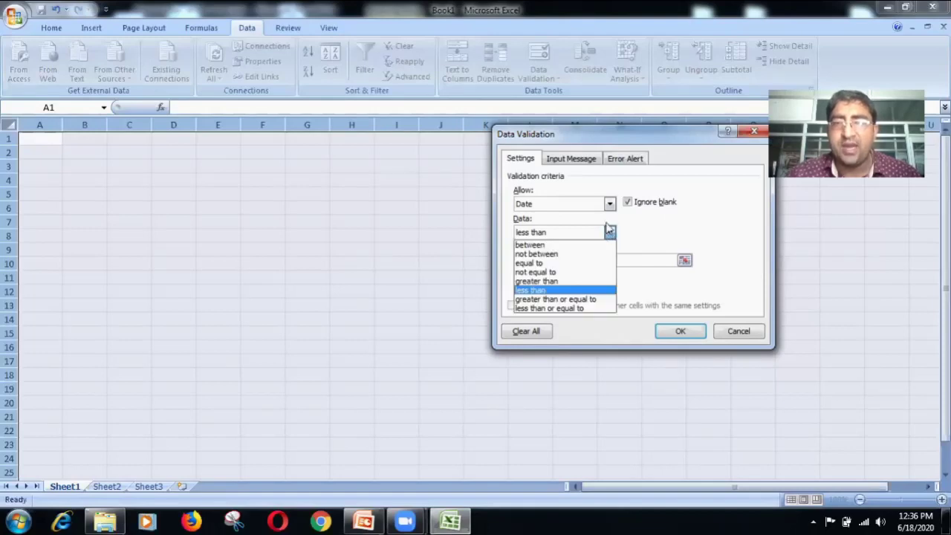
pyautogui.click(609, 205)
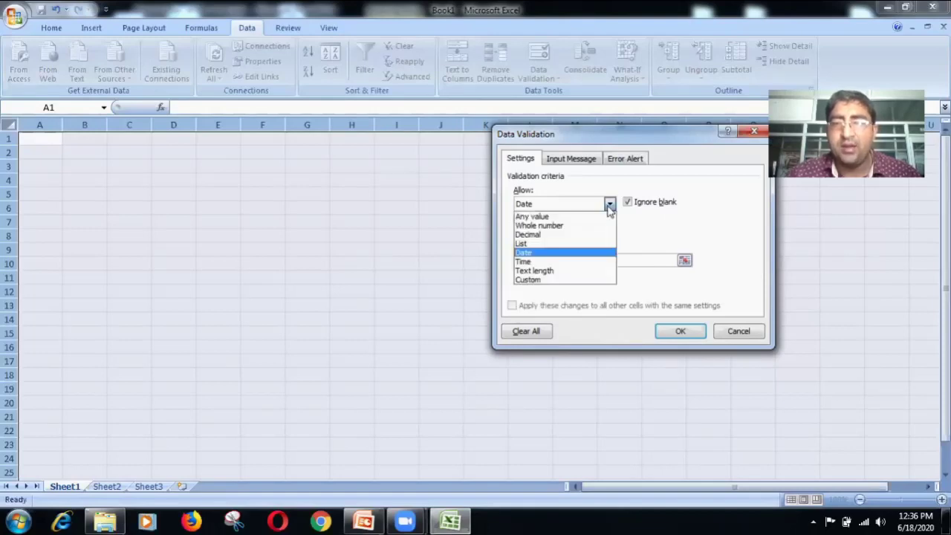
pyautogui.click(548, 270)
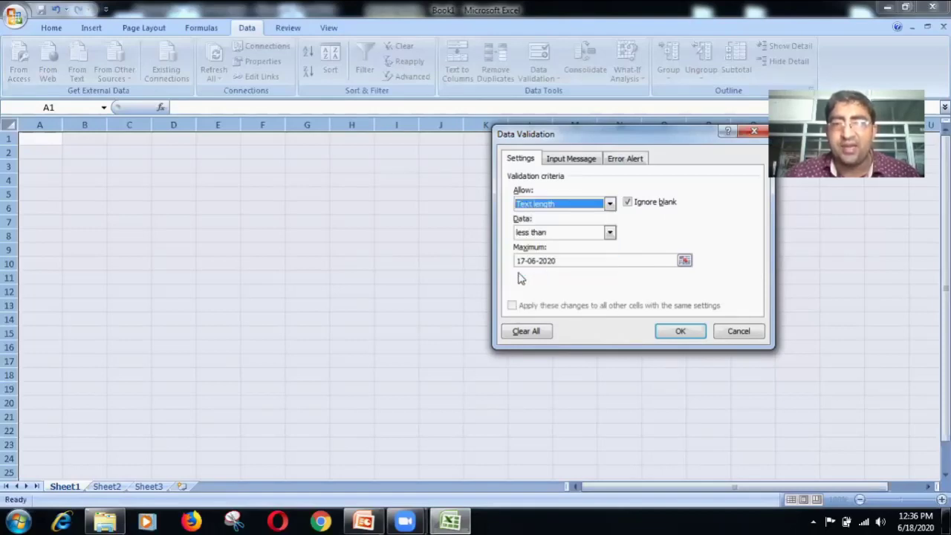
pyautogui.click(563, 261)
pyautogui.press('BackSpace')
pyautogui.press('BackSpace')
pyautogui.press('BackSpace')
pyautogui.press('BackSpace')
pyautogui.press('BackSpace')
pyautogui.press('BackSpace')
pyautogui.press('BackSpace')
pyautogui.press('BackSpace')
pyautogui.press('BackSpace')
pyautogui.press('BackSpace')
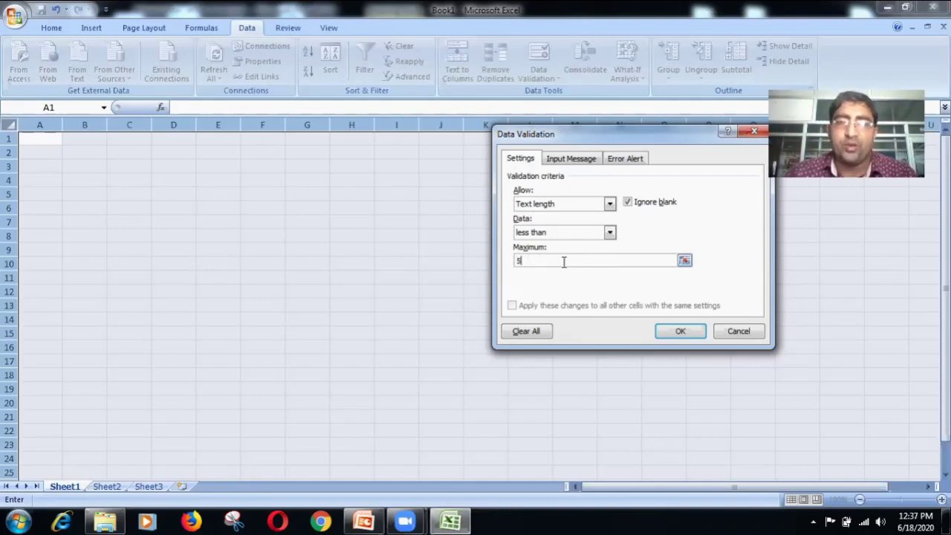
# Set the validation input message title to REDCROSS BHIWANI and its text to GOD BLESS YOU
pyautogui.click(565, 158)
pyautogui.click(541, 226)
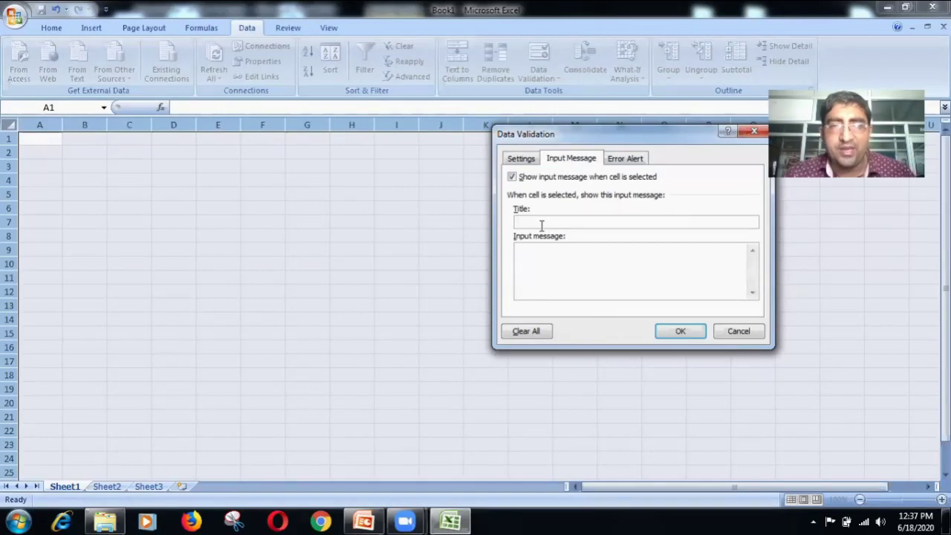
pyautogui.write('REDC')
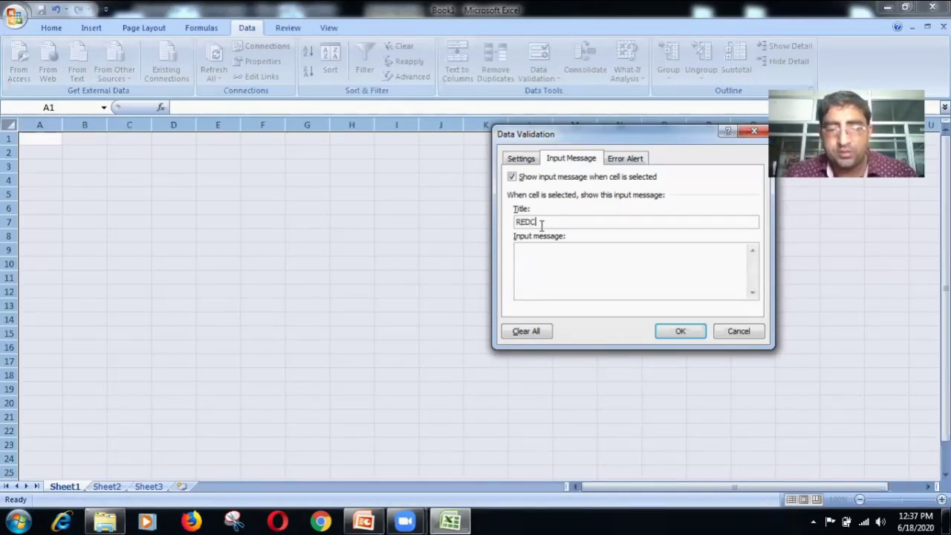
pyautogui.write('ROSS B')
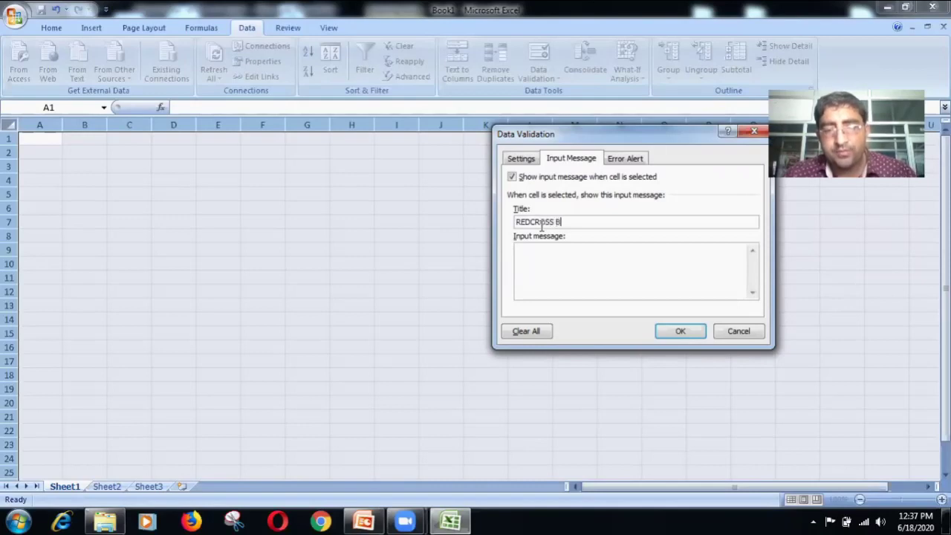
pyautogui.write('HIWANI')
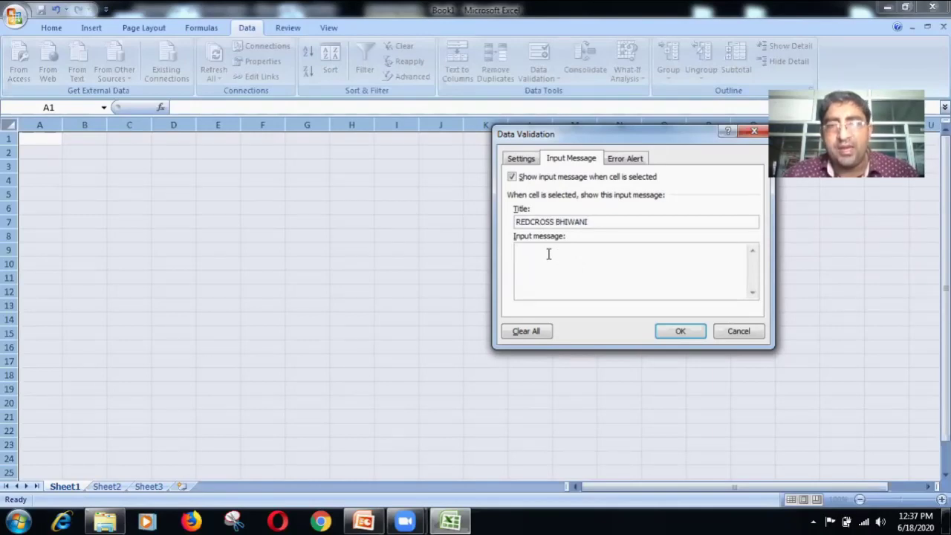
pyautogui.write('G')
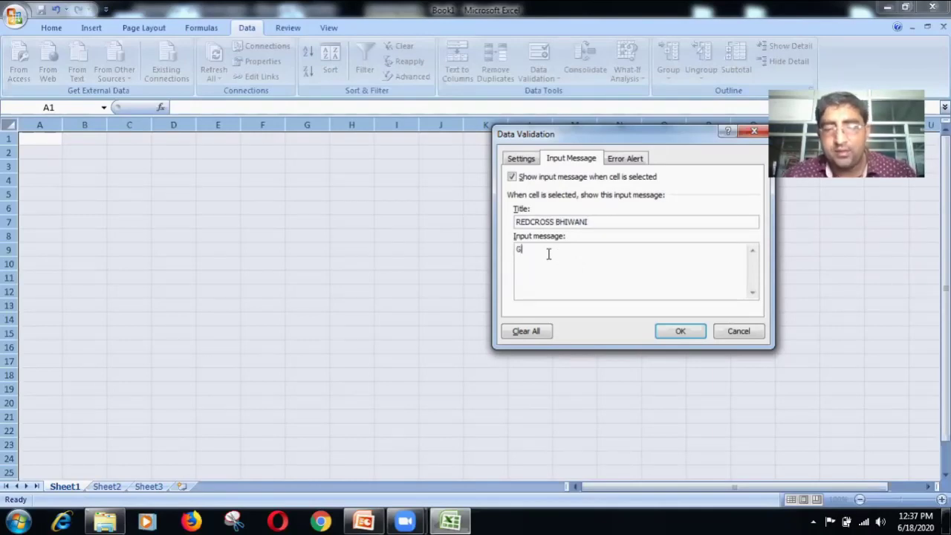
pyautogui.write('OD BL')
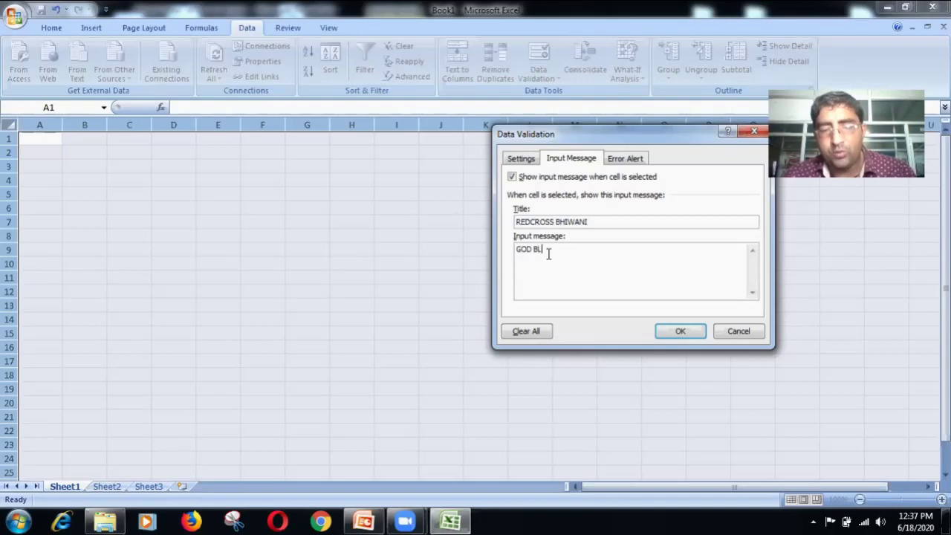
pyautogui.write('ESS Y')
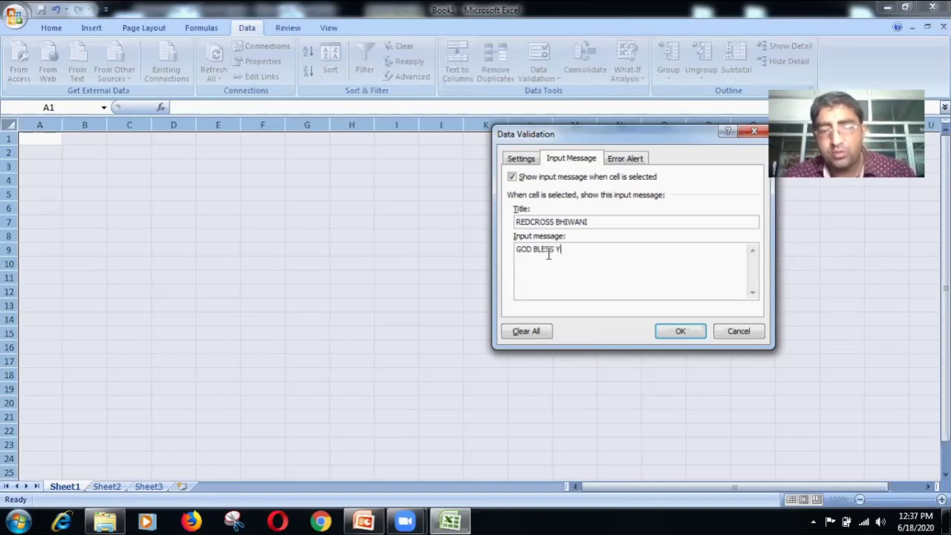
pyautogui.write('OU')
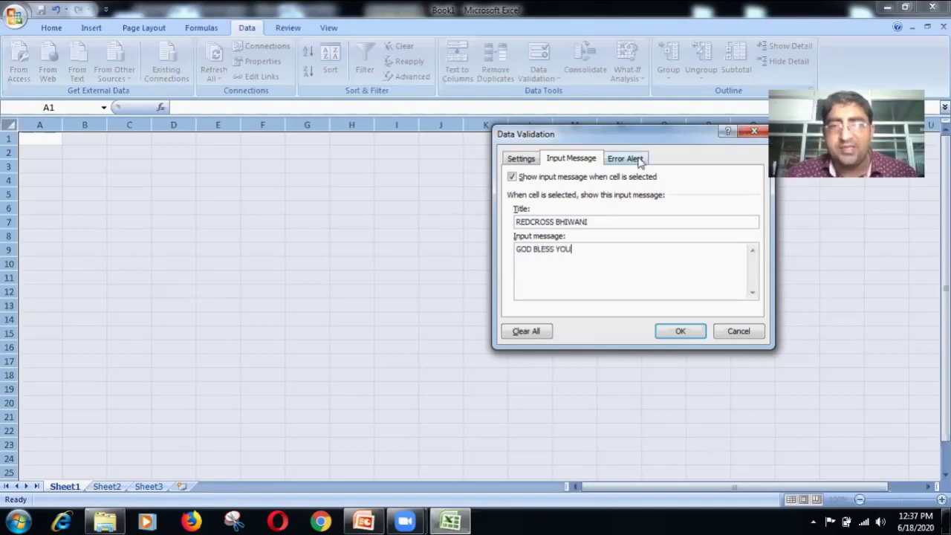
# Give the Stop error alert the title NOT ALLOWED TO and the message 5 TEXT, and apply the validation
pyautogui.click(641, 159)
pyautogui.click(631, 221)
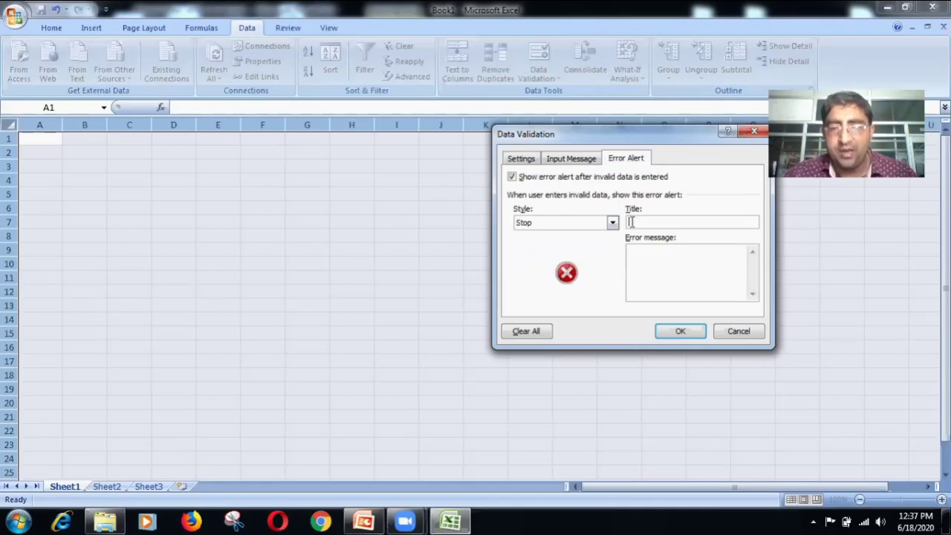
pyautogui.write('NOT ')
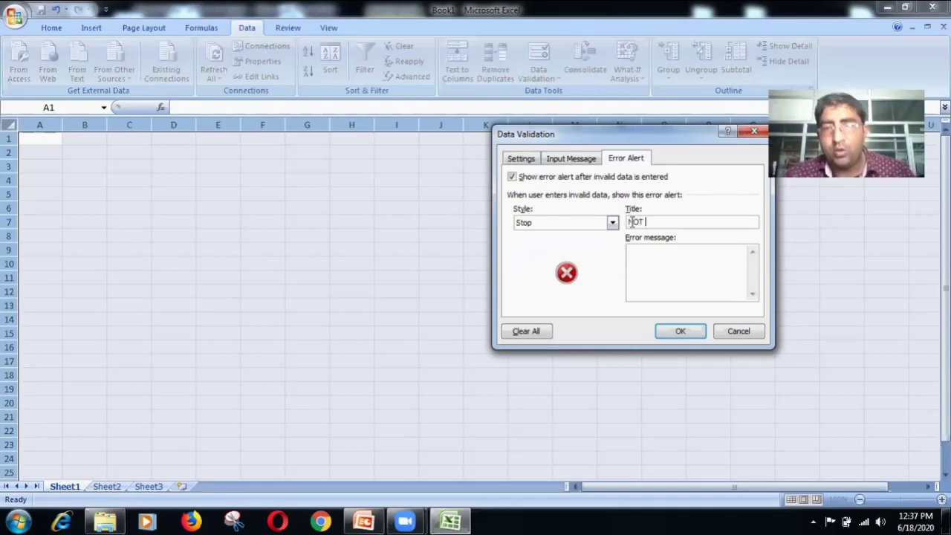
pyautogui.write('ALLO')
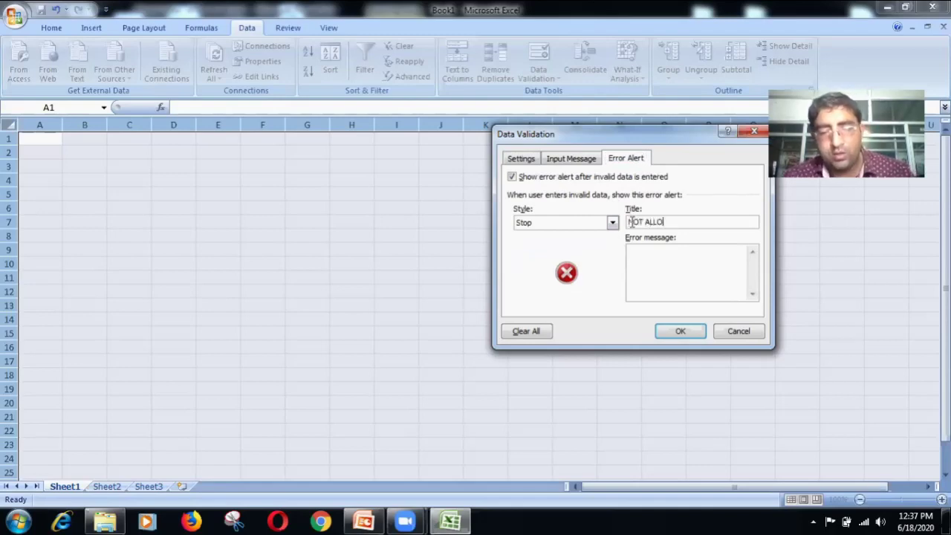
pyautogui.write('WED TO')
pyautogui.click(637, 251)
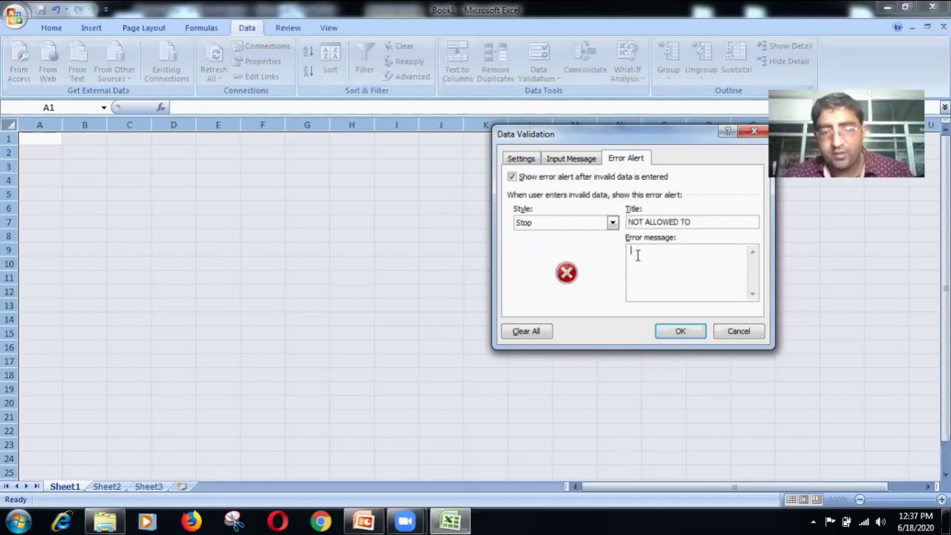
pyautogui.write('5 TEXT')
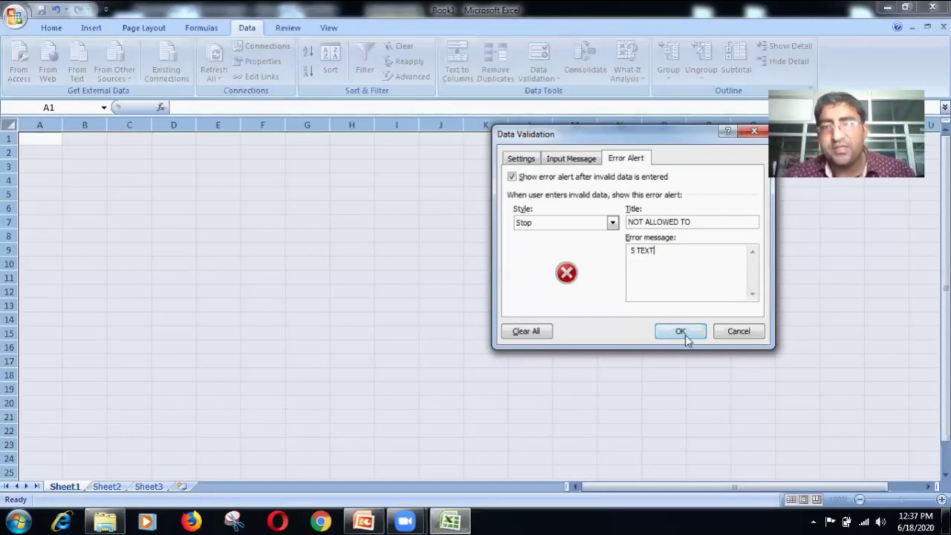
pyautogui.click(681, 332)
# Test the text length rule by entering 12346 in cell G12, and cancel the entry
pyautogui.click(441, 250)
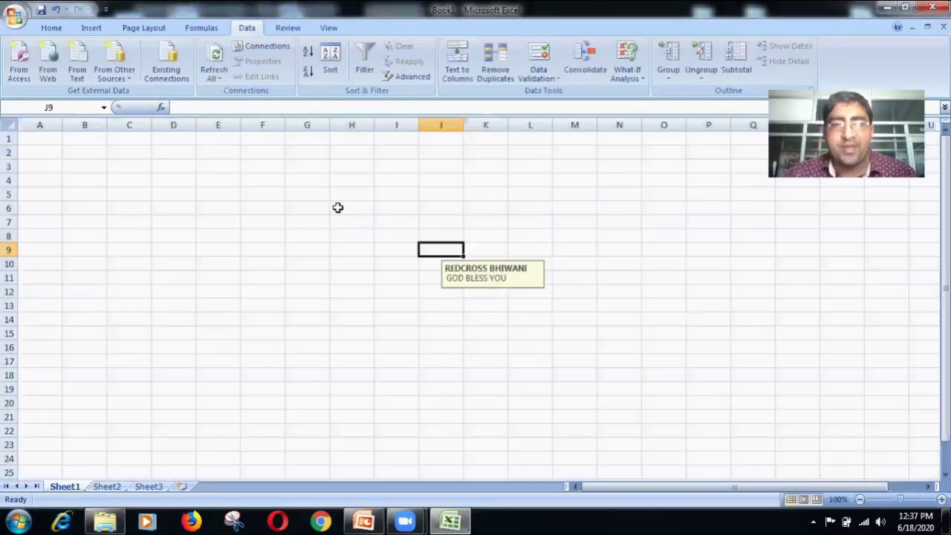
pyautogui.click(324, 290)
pyautogui.write('12346')
pyautogui.press('Return')
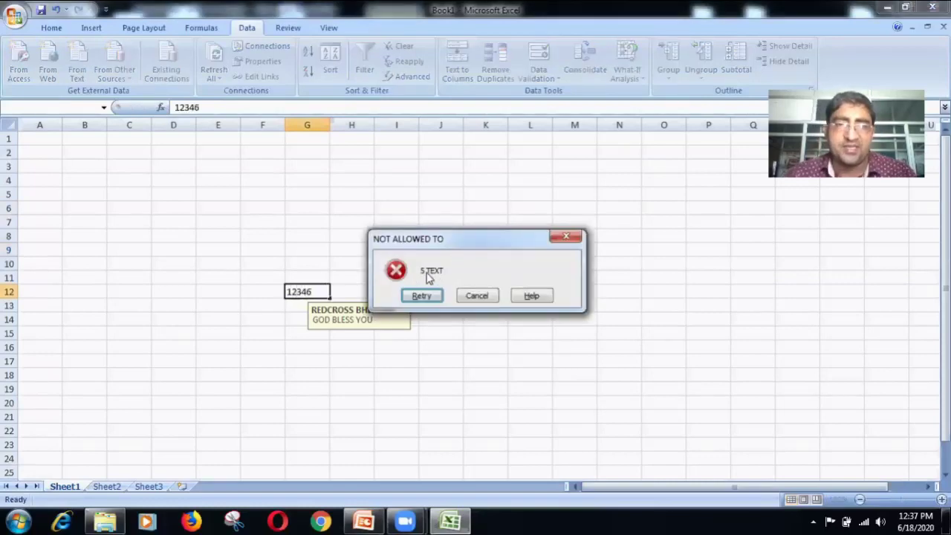
pyautogui.click(489, 295)
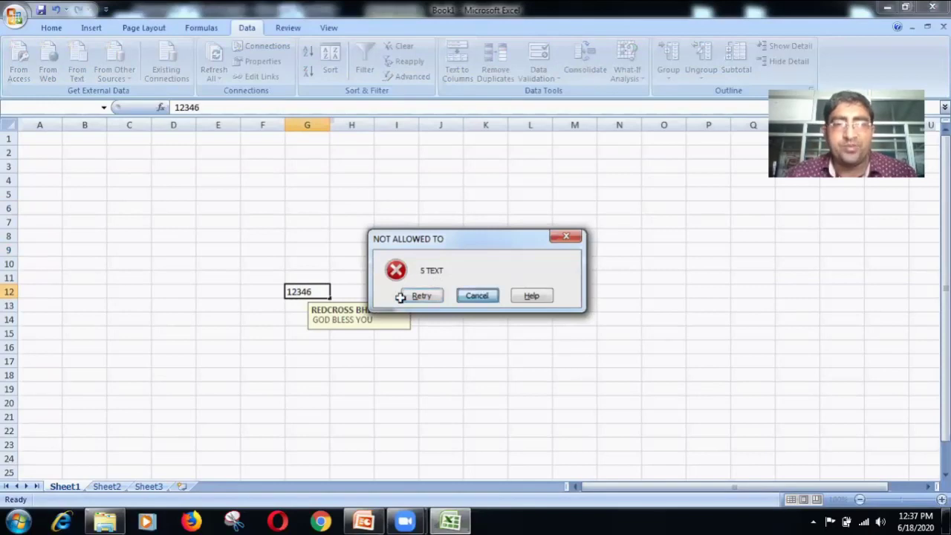
# Test the text length rule with shorter entries: 346 in cell H7 and 123 in cell J5
pyautogui.click(367, 226)
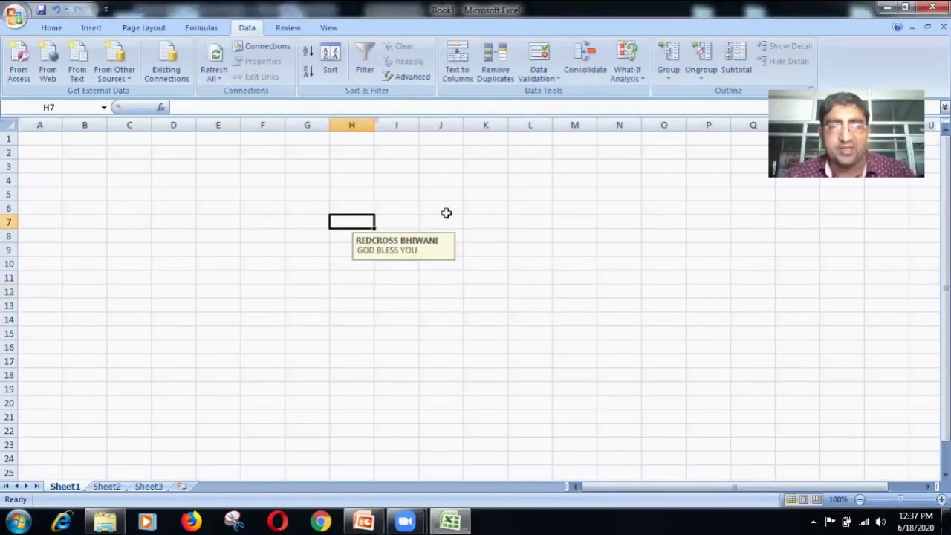
pyautogui.write('346')
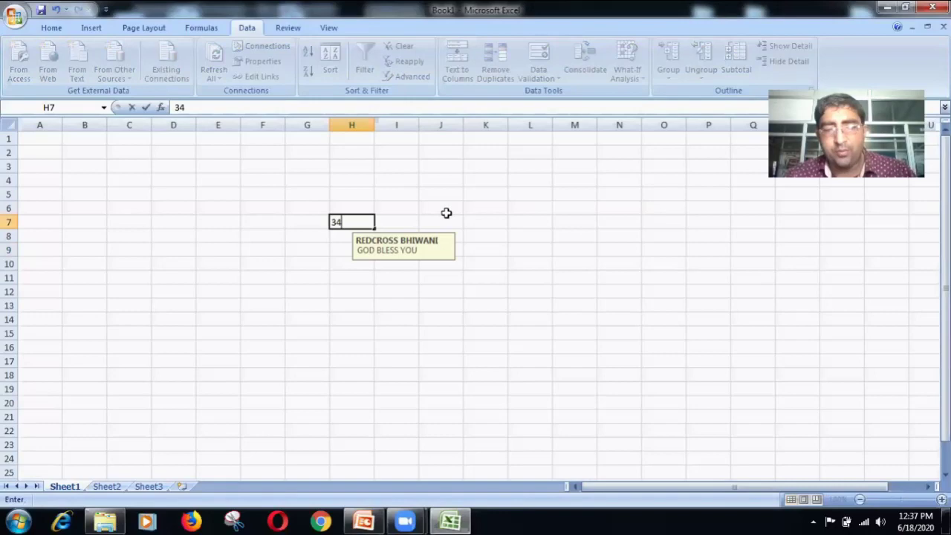
pyautogui.press('Return')
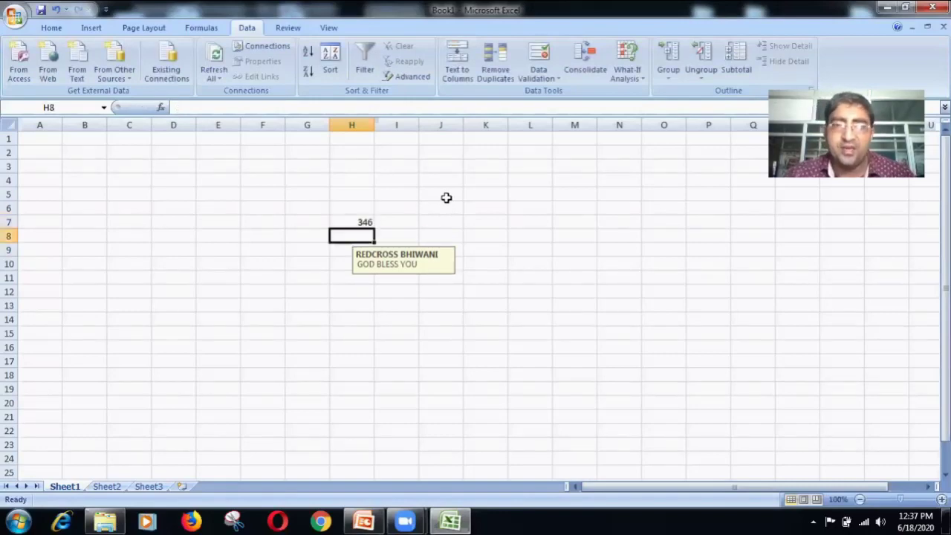
pyautogui.click(446, 196)
pyautogui.write('123')
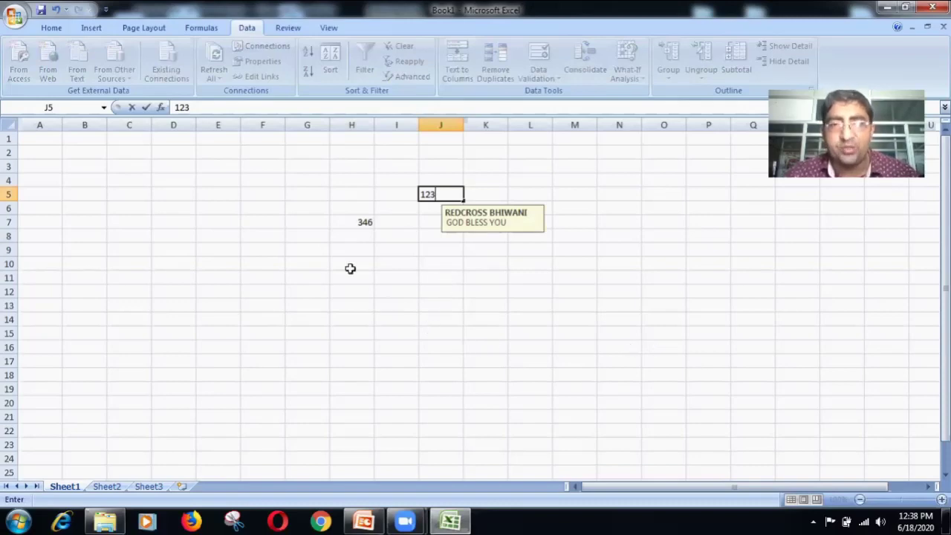
pyautogui.click(442, 264)
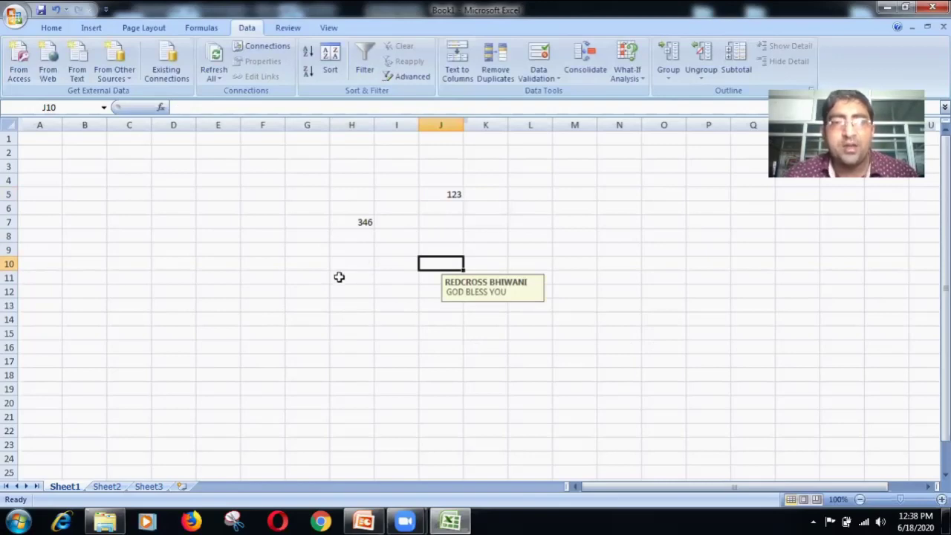
# Clear the data validation from the entire Sheet1 and delete all of its cell contents
pyautogui.click(14, 124)
pyautogui.click(548, 74)
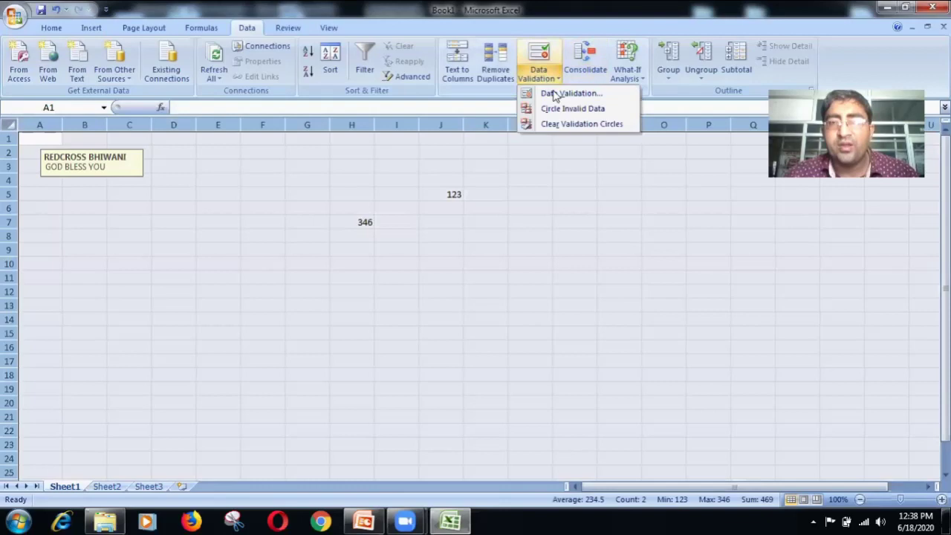
pyautogui.click(565, 93)
pyautogui.click(526, 332)
pyautogui.click(674, 331)
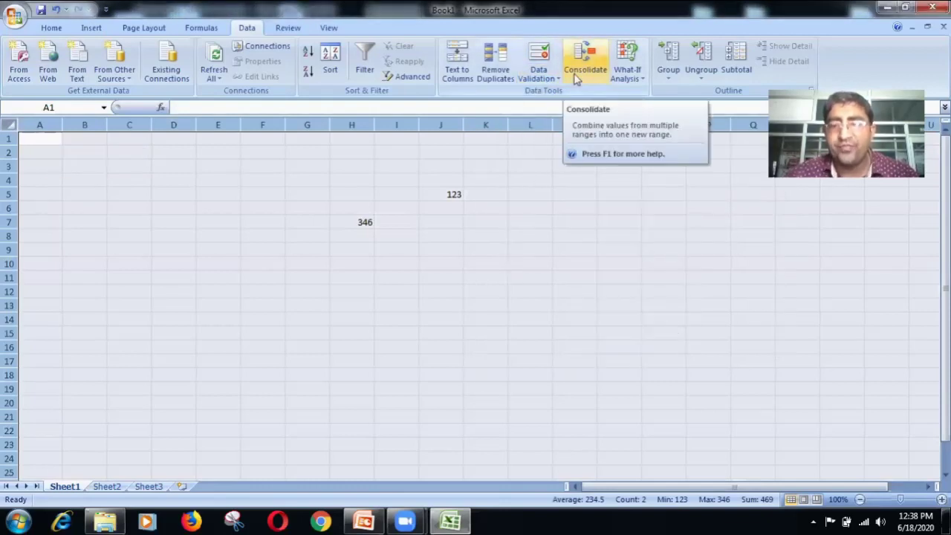
pyautogui.press('Delete')
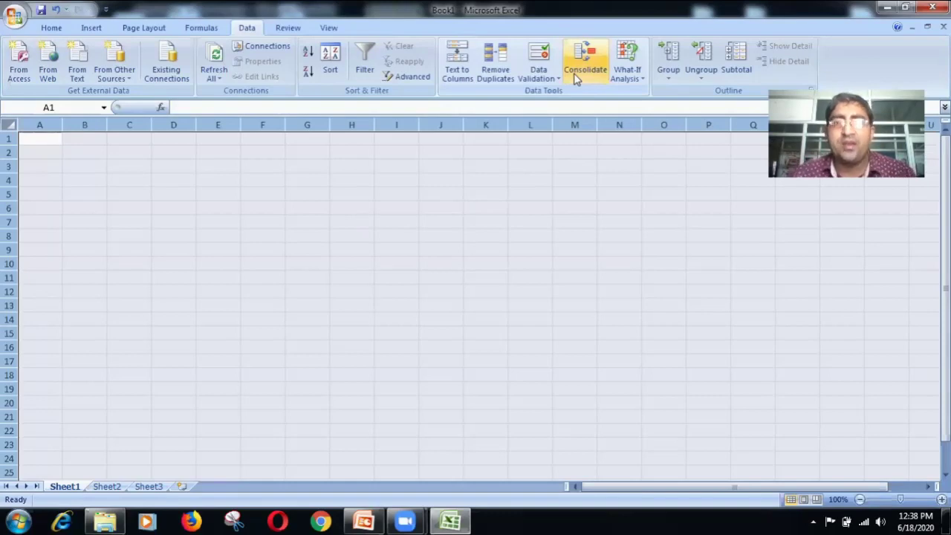
# Enter 10, 20 and 30 in cells F4 to F6 of Sheet1
pyautogui.click(265, 179)
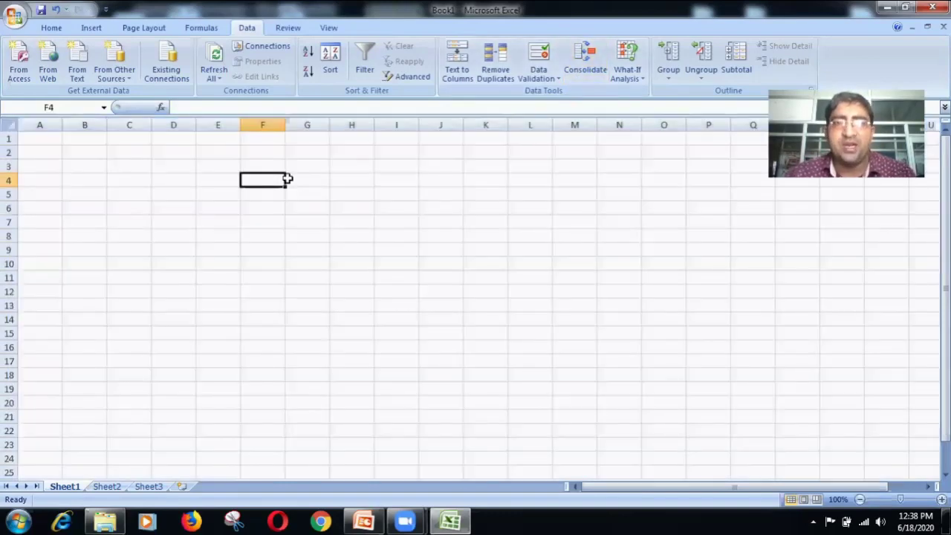
pyautogui.click(298, 181)
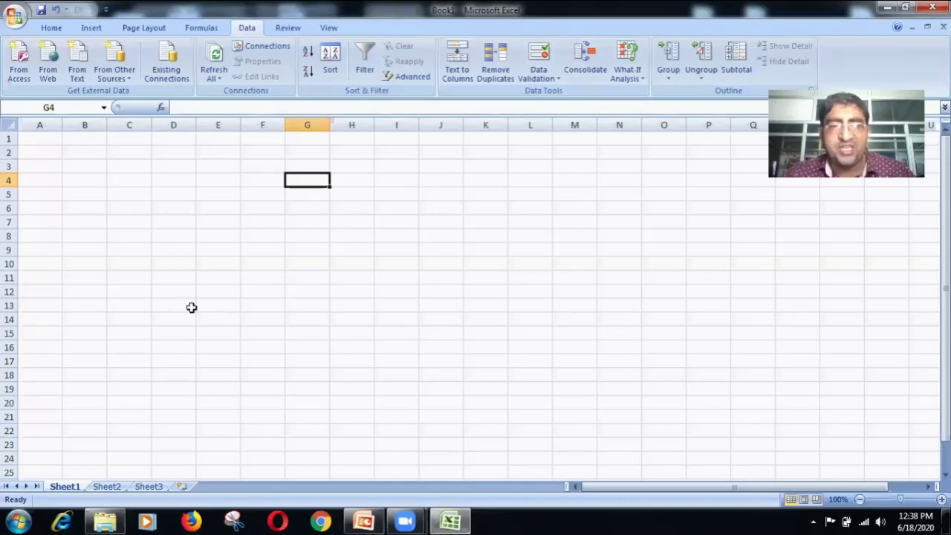
pyautogui.click(251, 174)
pyautogui.write('10')
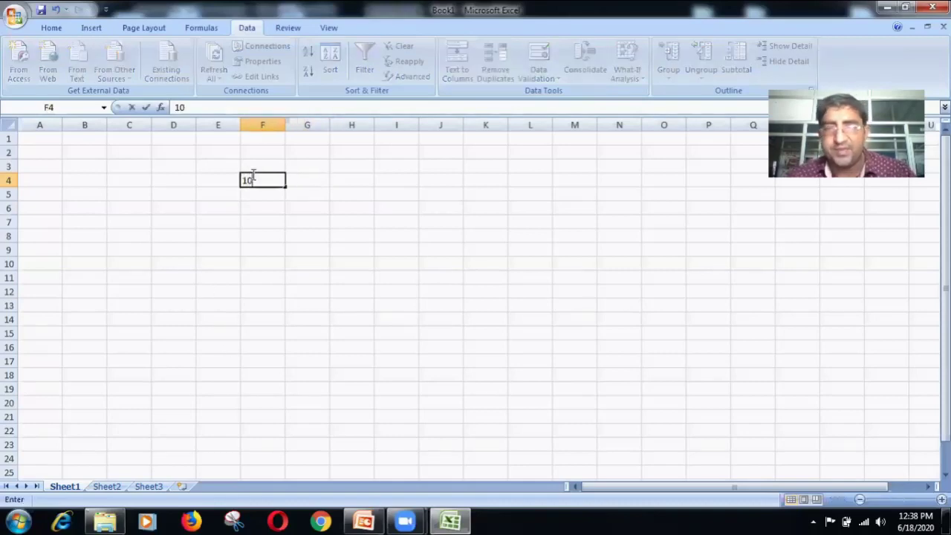
pyautogui.press('Return')
pyautogui.write('20')
pyautogui.press('Return')
pyautogui.write('30')
pyautogui.press('Return')
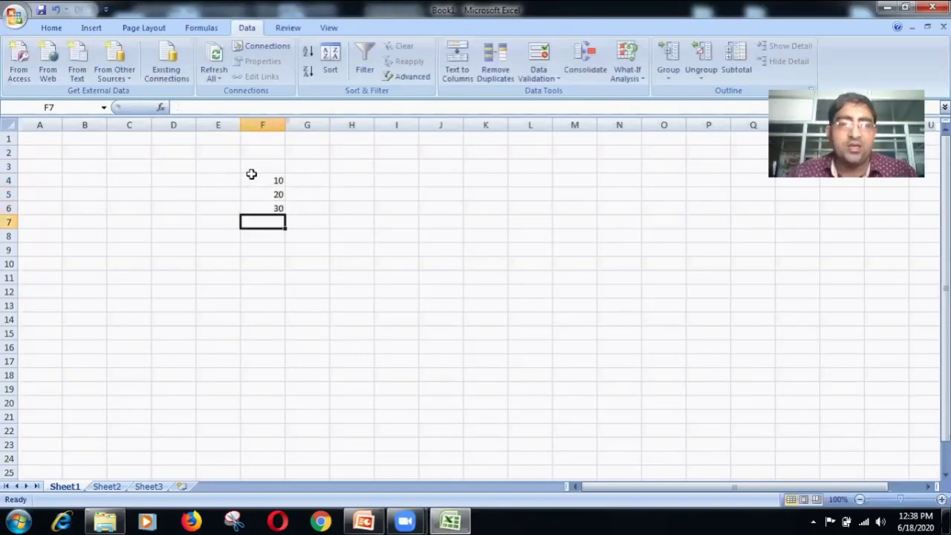
# Enter 40, 60 and 70 in cells C3 to C5 of Sheet2
pyautogui.click(118, 488)
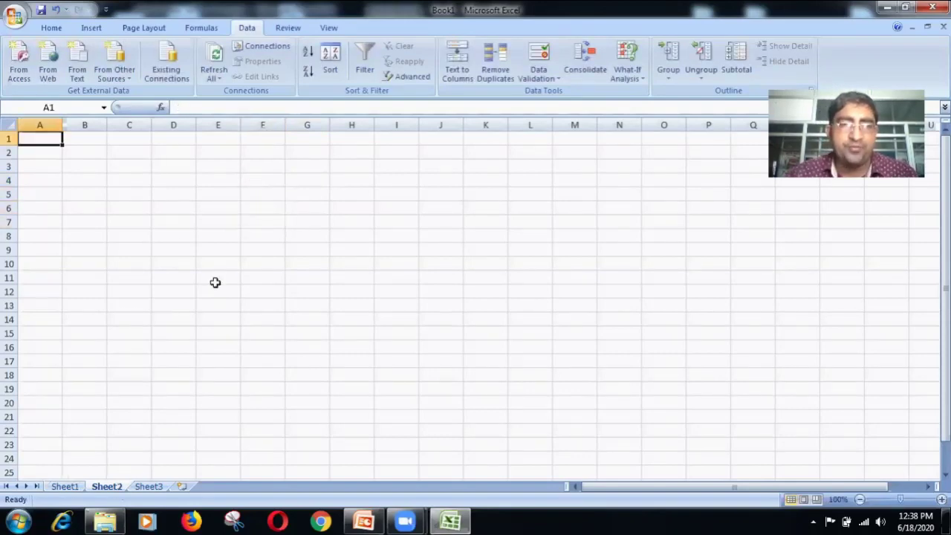
pyautogui.click(127, 167)
pyautogui.write('40')
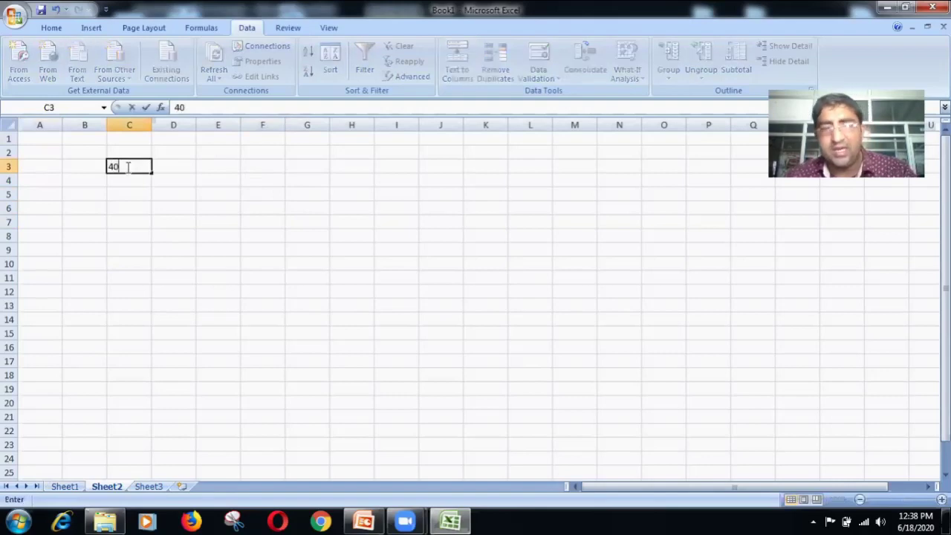
pyautogui.press('Return')
pyautogui.write('69')
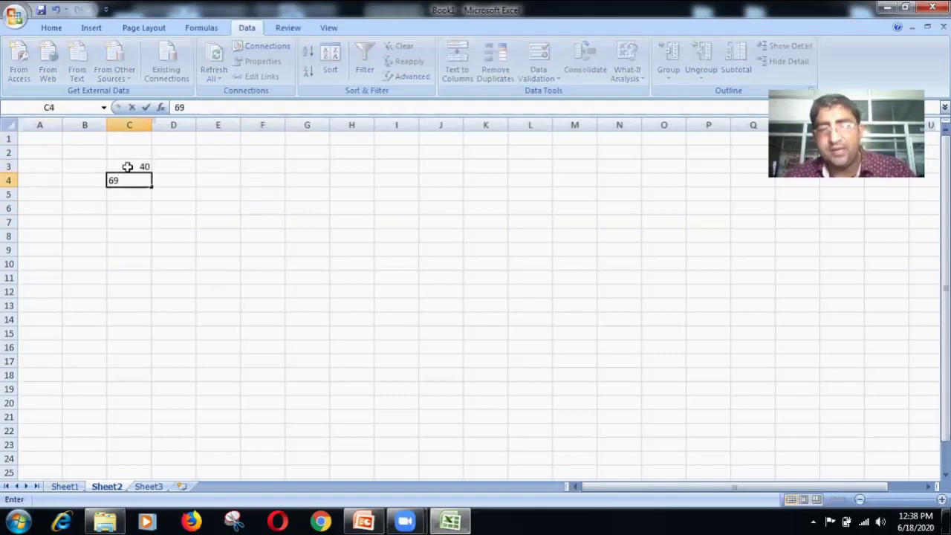
pyautogui.press('BackSpace')
pyautogui.write('0')
pyautogui.press('Return')
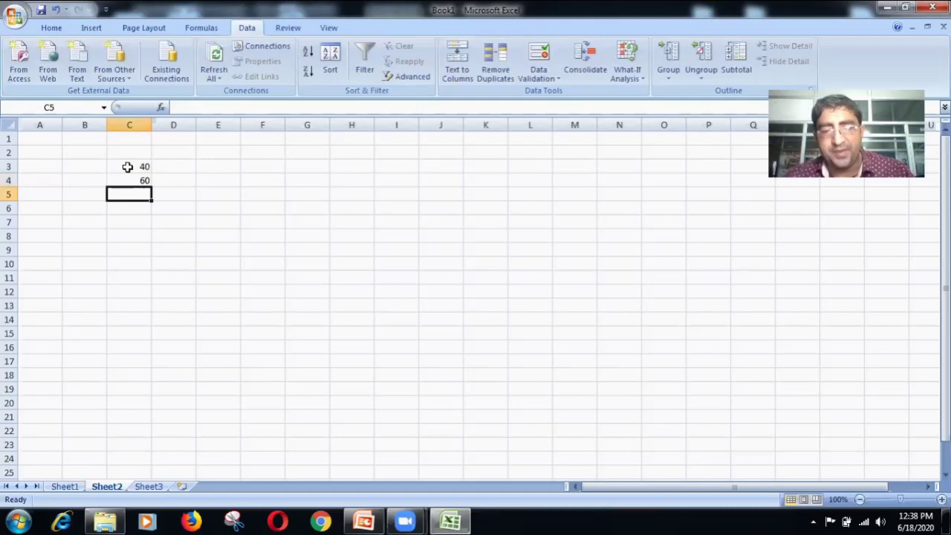
pyautogui.write('70')
pyautogui.click(159, 235)
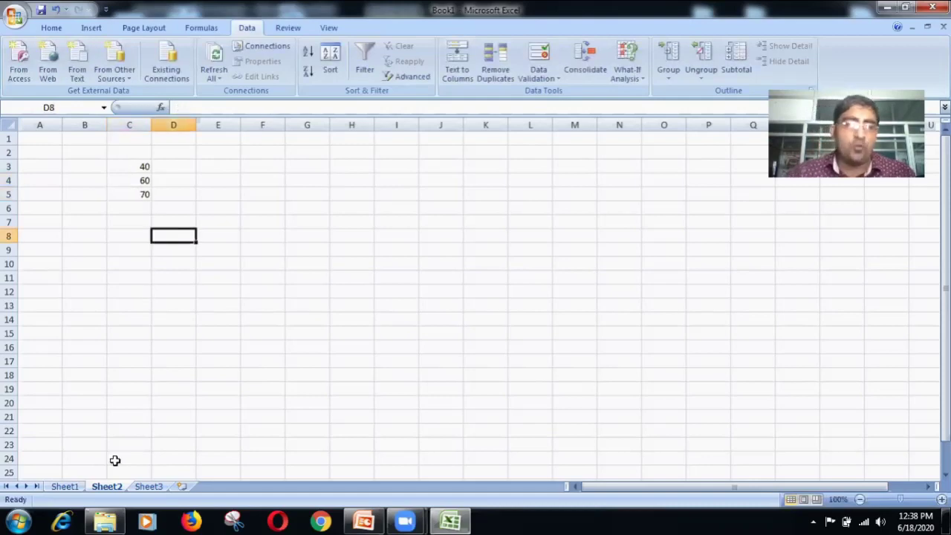
# Set up a Consolidate at cell G3 of Sheet3 with the Sum function and add the reference Sheet1!$F$4:$F$6
pyautogui.click(77, 489)
pyautogui.click(108, 487)
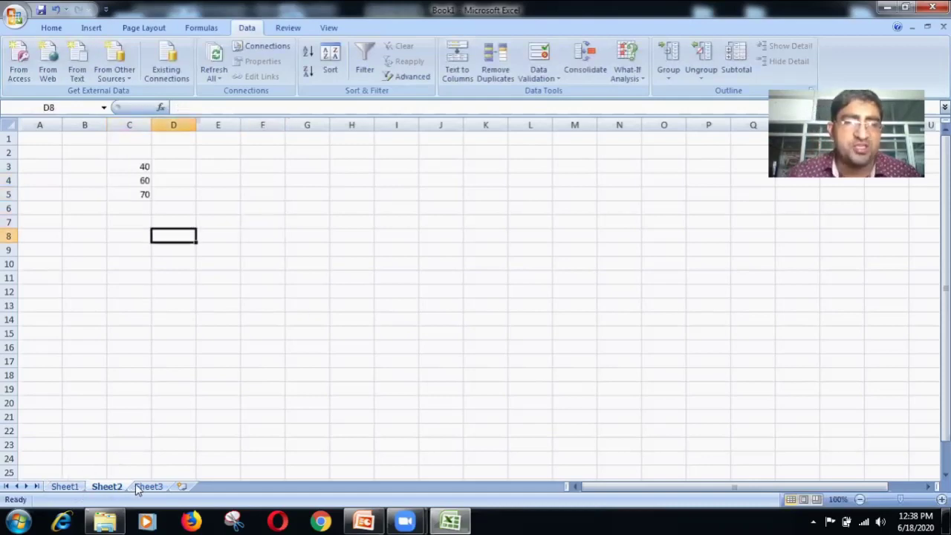
pyautogui.click(148, 487)
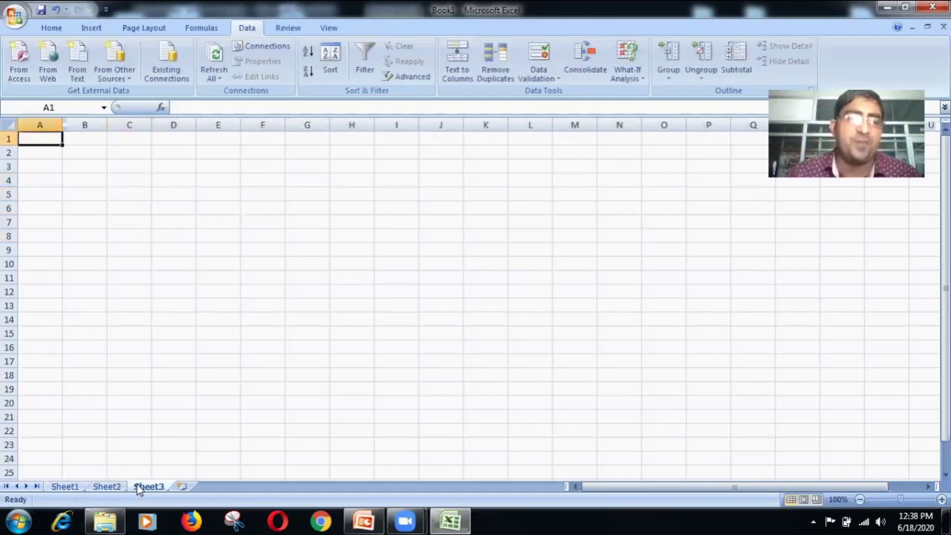
pyautogui.click(323, 166)
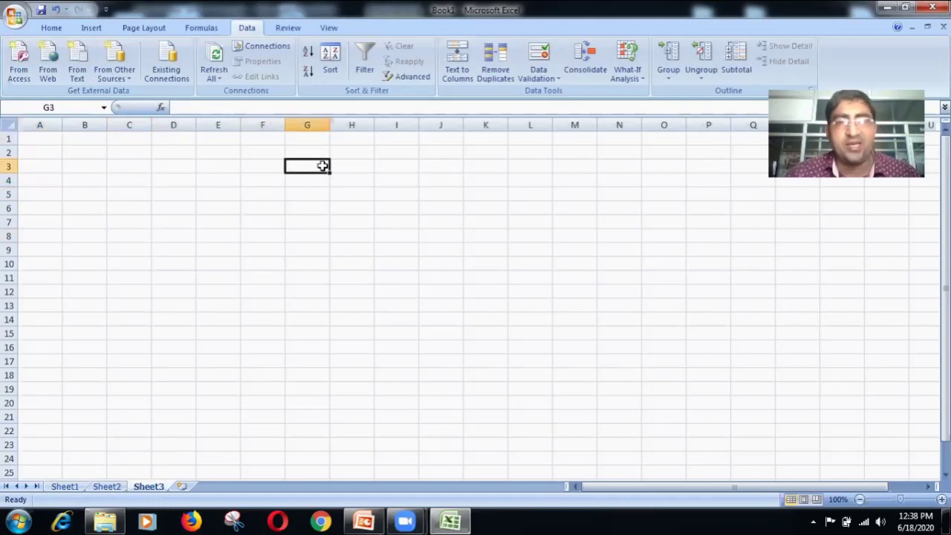
pyautogui.click(579, 68)
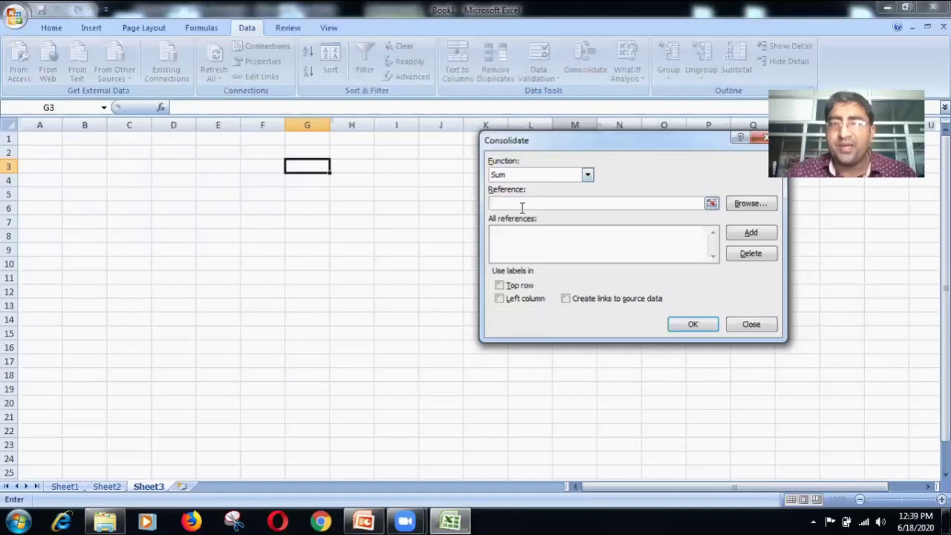
pyautogui.click(588, 176)
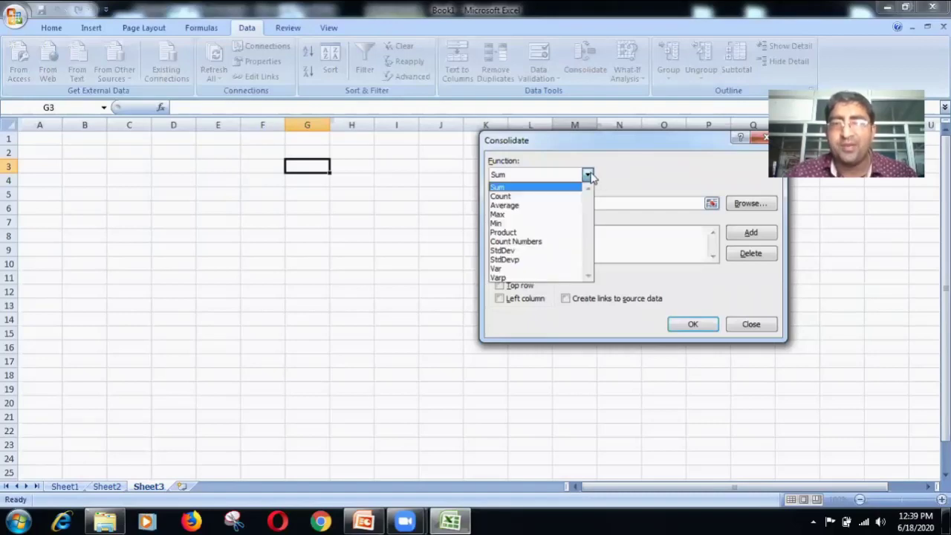
pyautogui.click(589, 176)
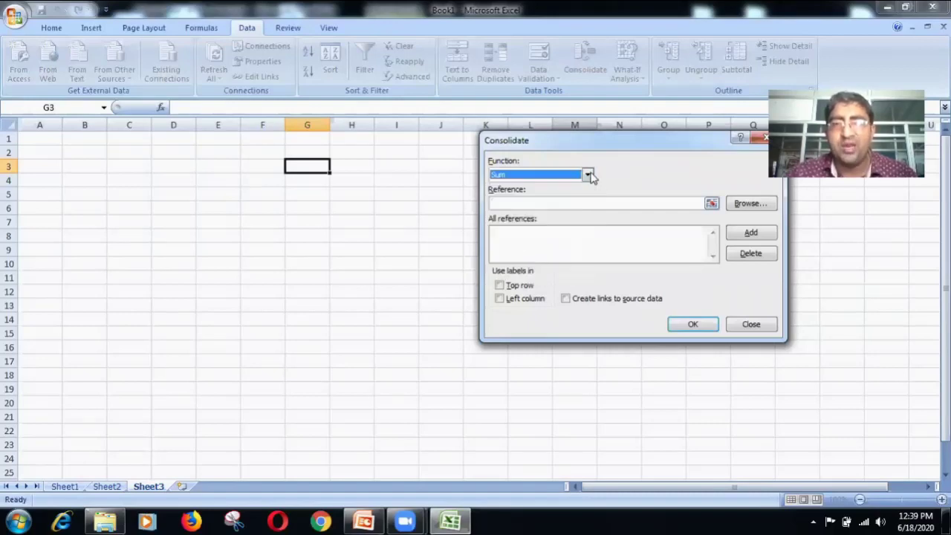
pyautogui.click(505, 202)
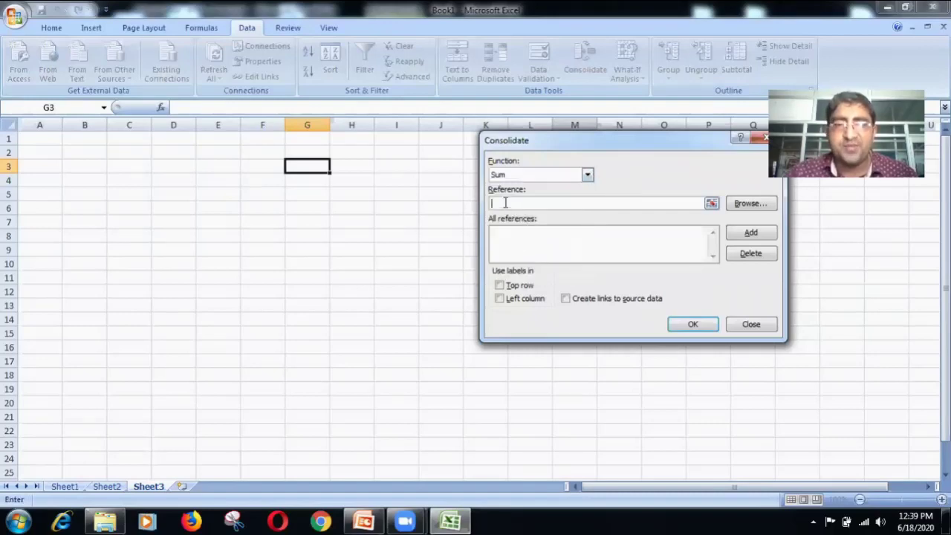
pyautogui.click(64, 489)
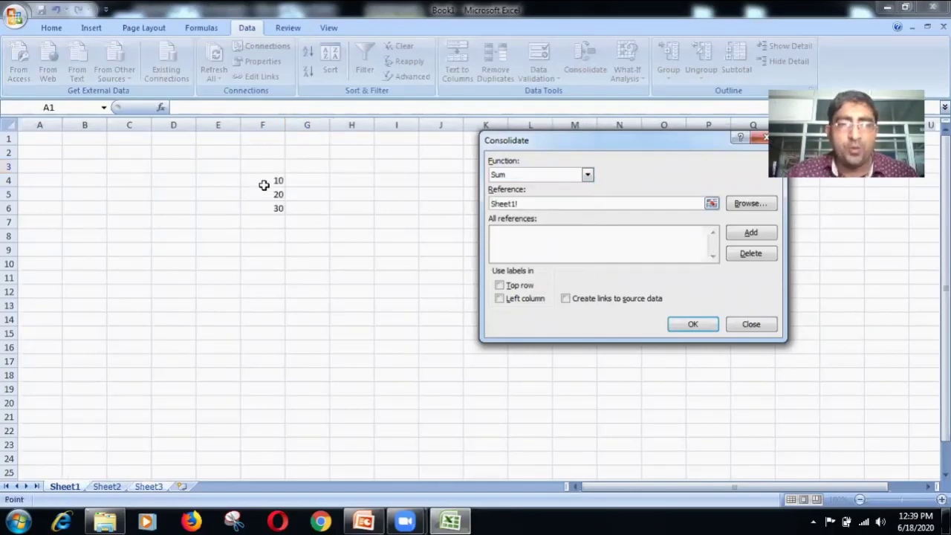
pyautogui.moveTo(264, 182); pyautogui.dragTo(265, 209)
pyautogui.click(751, 233)
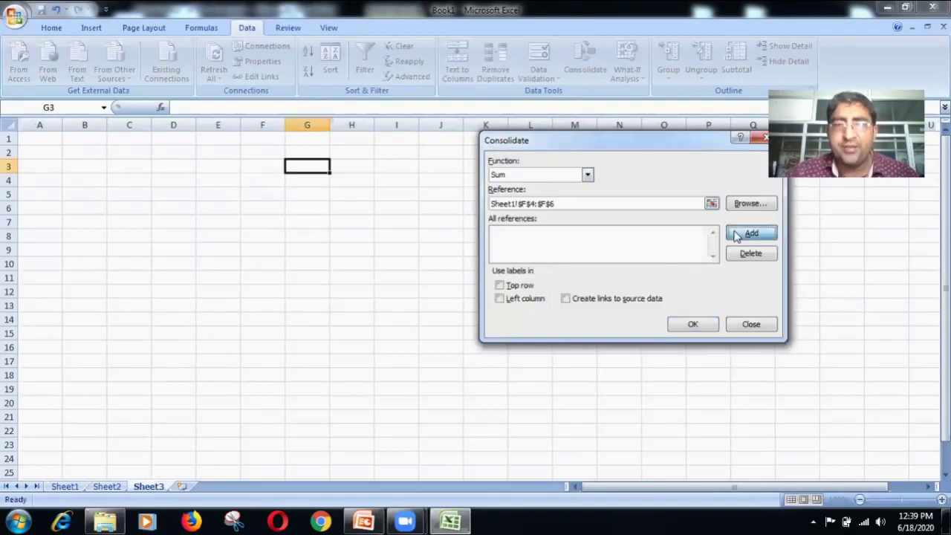
# Add Sheet2!$C$3:$C$5 as the second reference and run the consolidation
pyautogui.click(108, 488)
pyautogui.moveTo(127, 166); pyautogui.dragTo(134, 195)
pyautogui.click(750, 232)
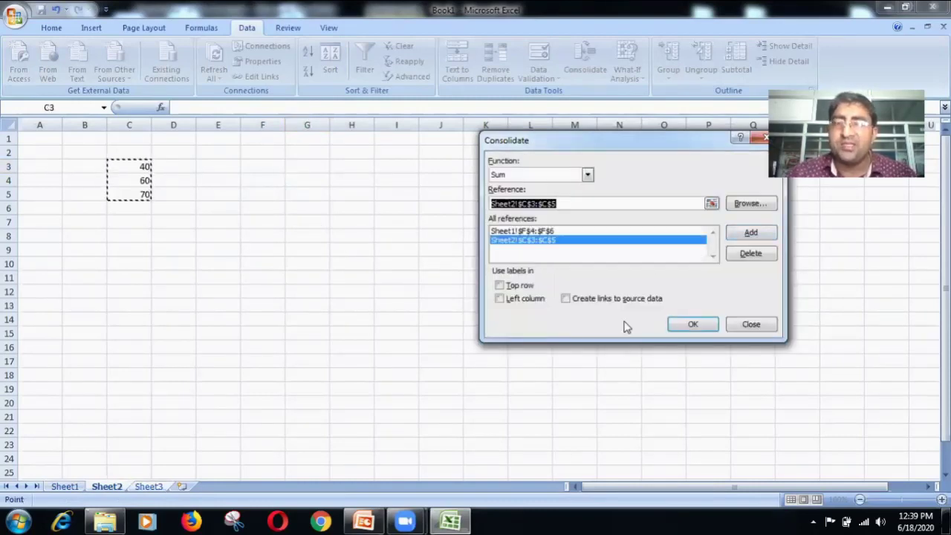
pyautogui.click(676, 325)
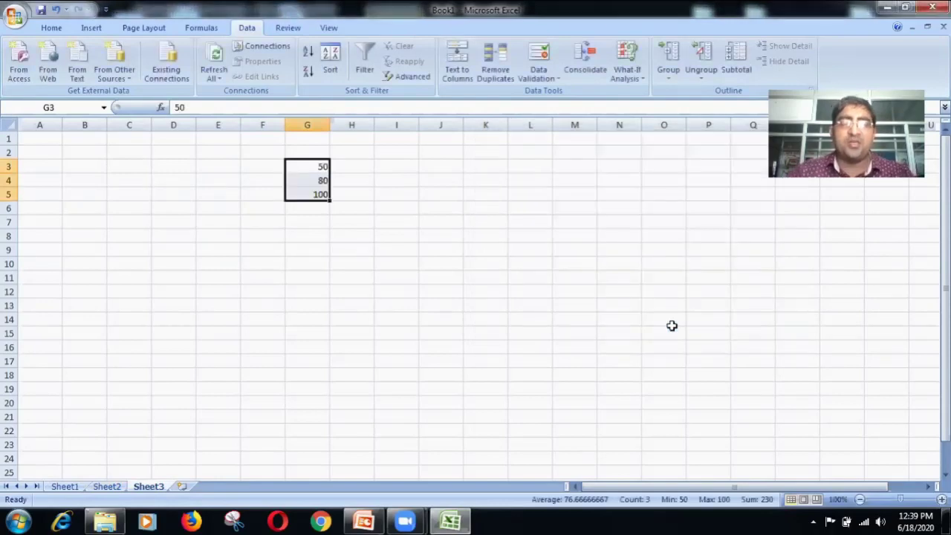
# Compare the consolidated values on Sheet3 with their source cells on Sheet1 and Sheet2
pyautogui.click(307, 167)
pyautogui.click(64, 487)
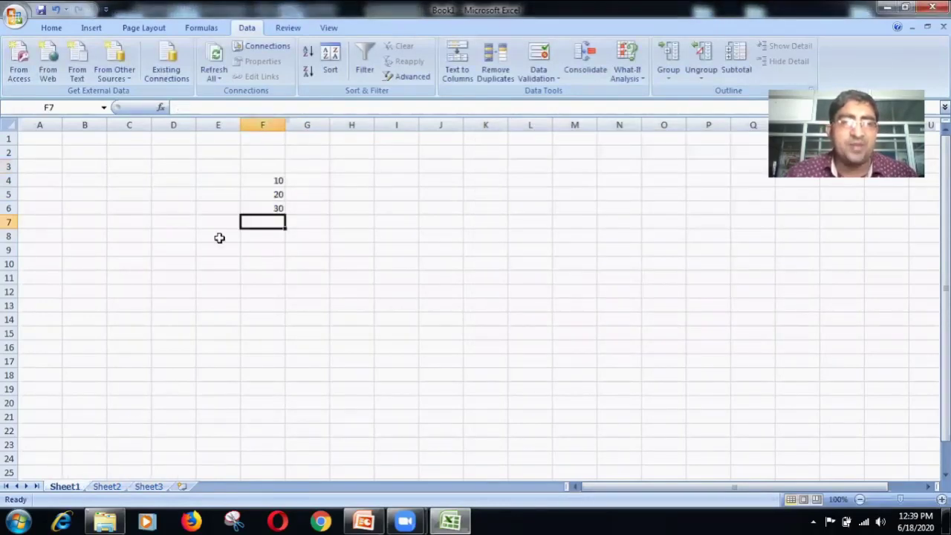
pyautogui.click(271, 186)
pyautogui.click(119, 491)
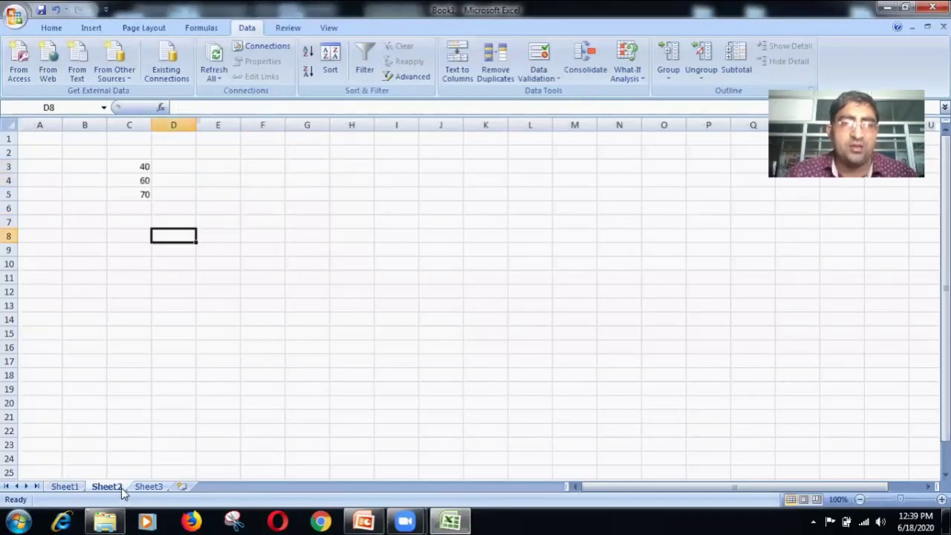
pyautogui.click(133, 179)
pyautogui.click(135, 165)
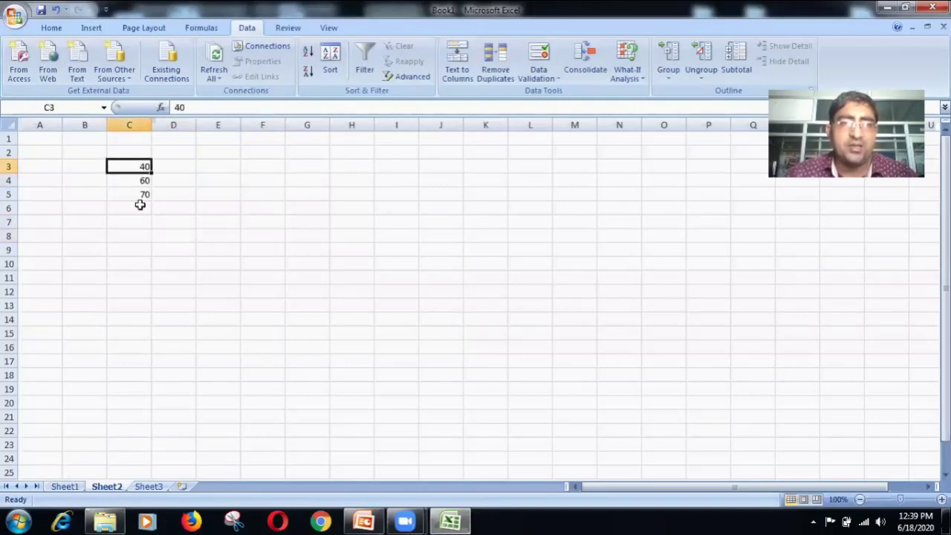
pyautogui.click(166, 487)
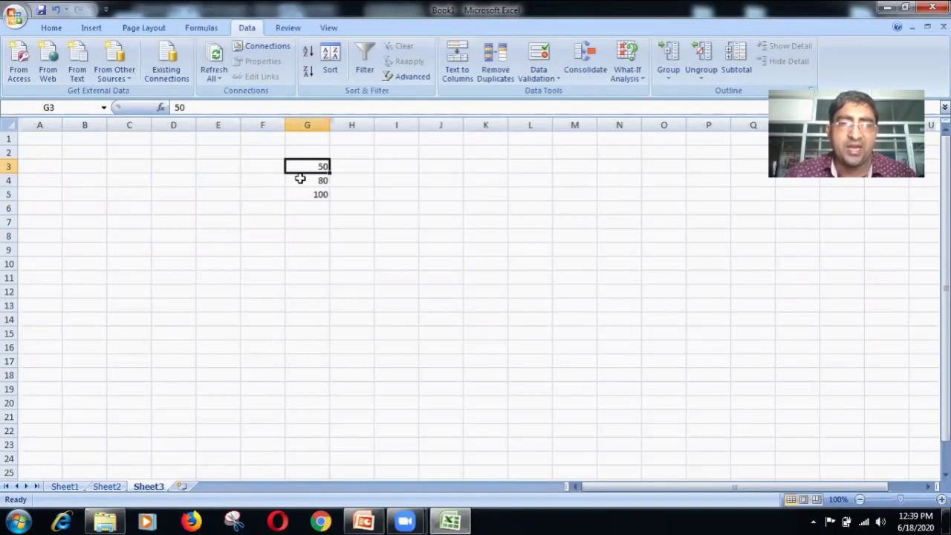
pyautogui.click(301, 179)
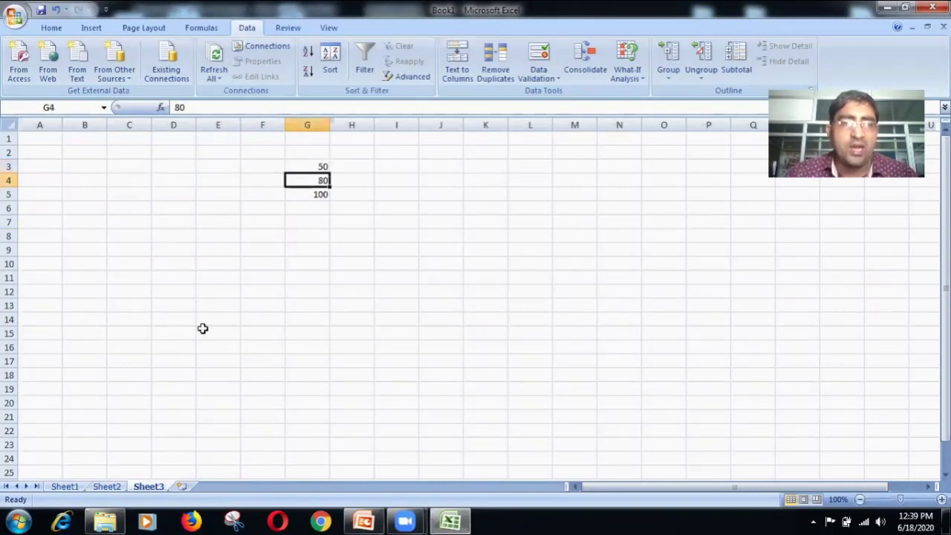
pyautogui.click(74, 491)
pyautogui.click(246, 194)
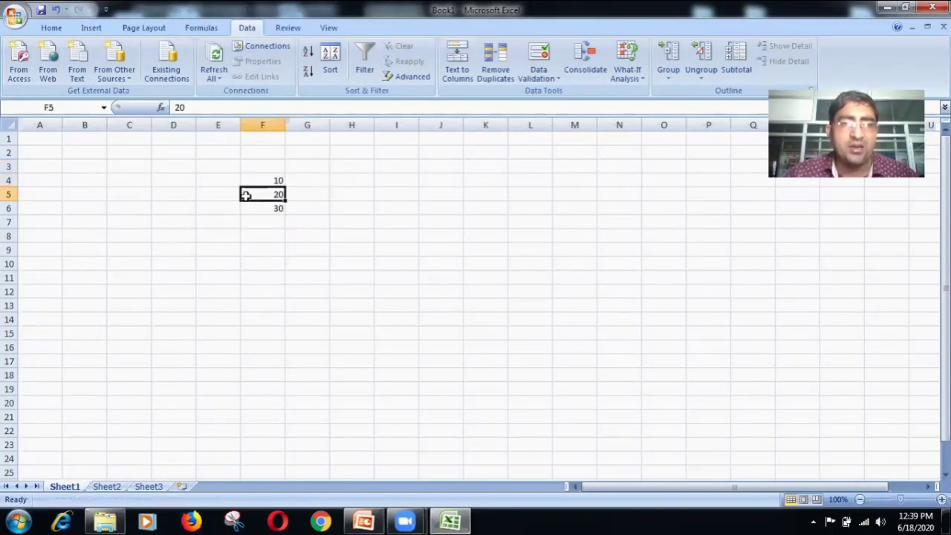
pyautogui.click(108, 487)
pyautogui.click(140, 180)
pyautogui.click(149, 487)
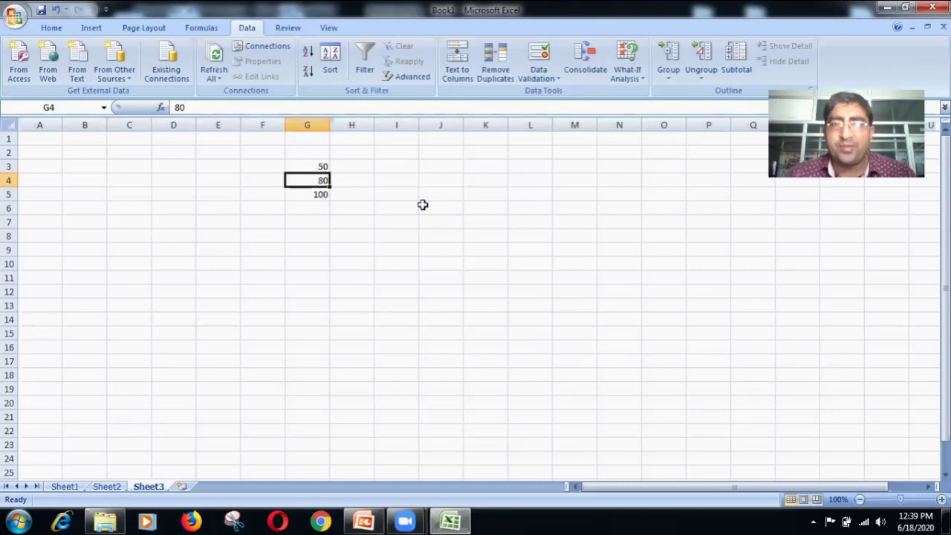
pyautogui.click(394, 276)
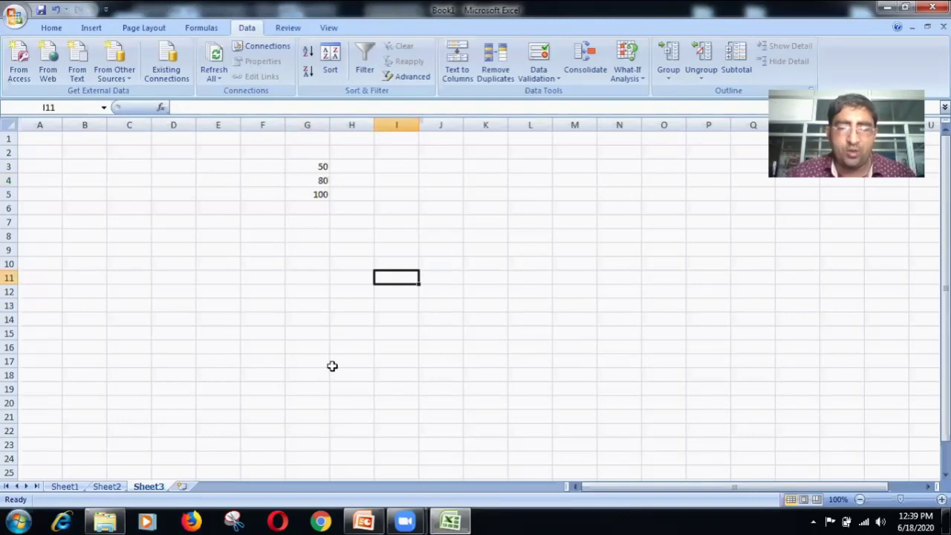
# Create a new blank workbook and enter the label SALE in cell H4 of Sheet1
pyautogui.hotkey('ctrl', 'n')
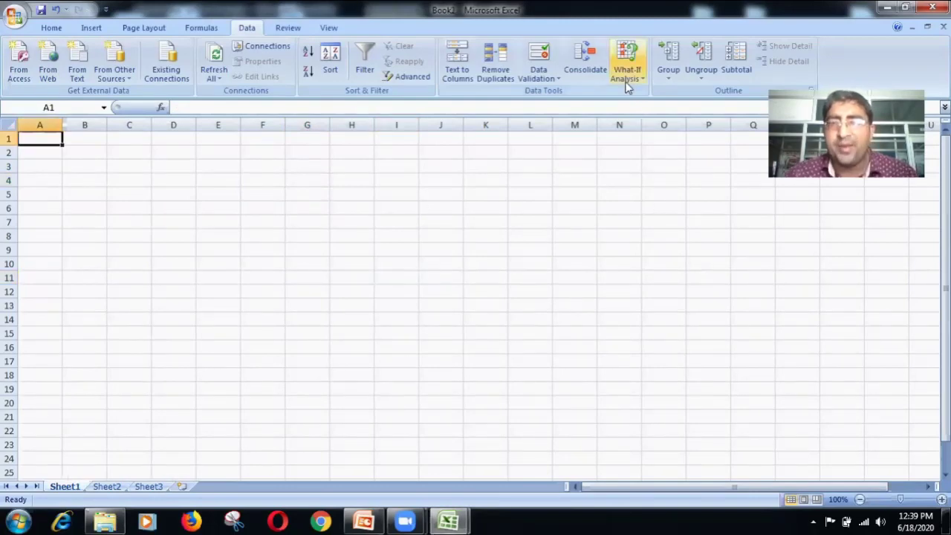
pyautogui.click(627, 75)
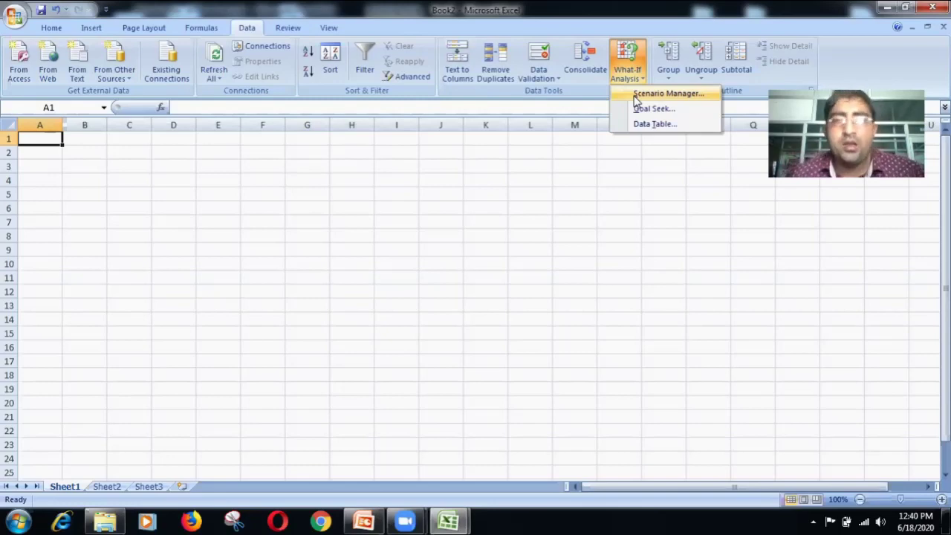
pyautogui.click(337, 185)
pyautogui.click(337, 183)
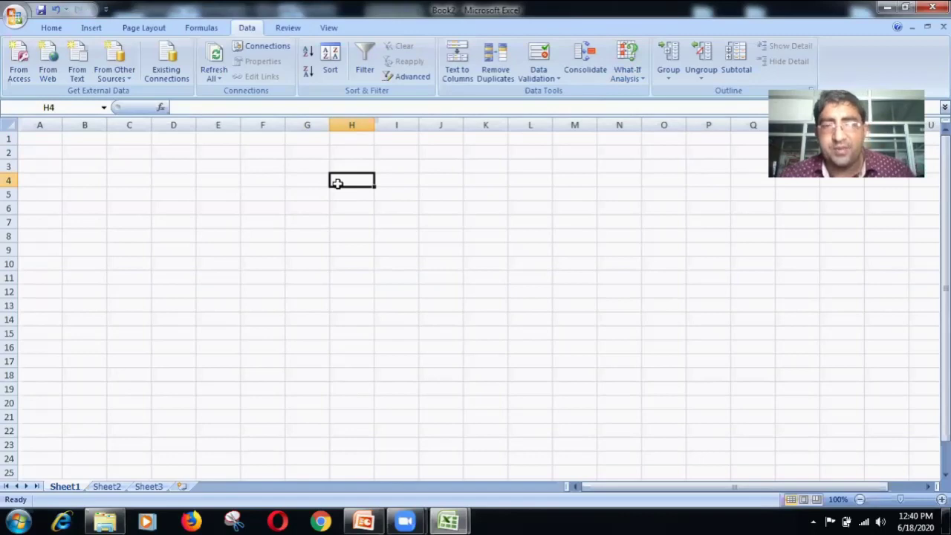
pyautogui.write('SALE')
pyautogui.click(343, 194)
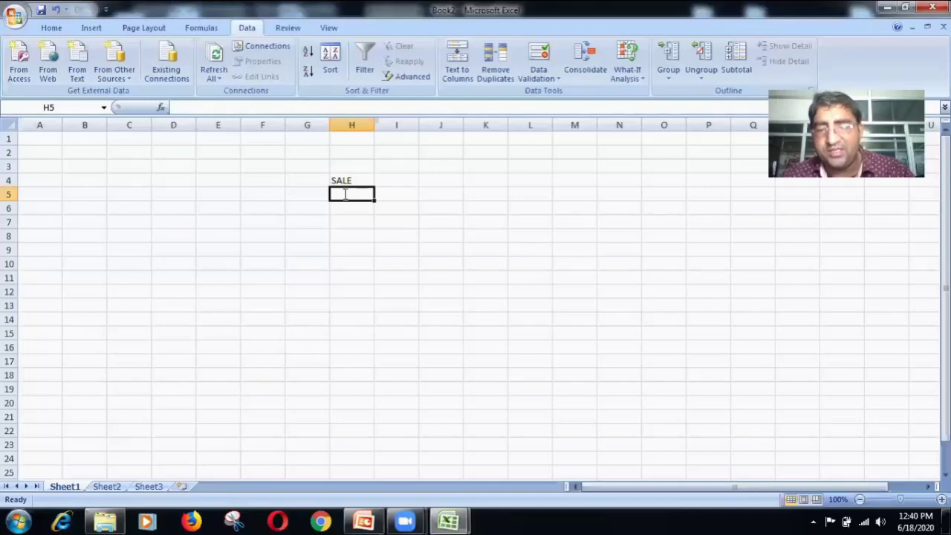
# Enter the sales values 600, 890, 654, 345 and 234 in cells H5 to H9, under the SALE label
pyautogui.write('600')
pyautogui.press('Return')
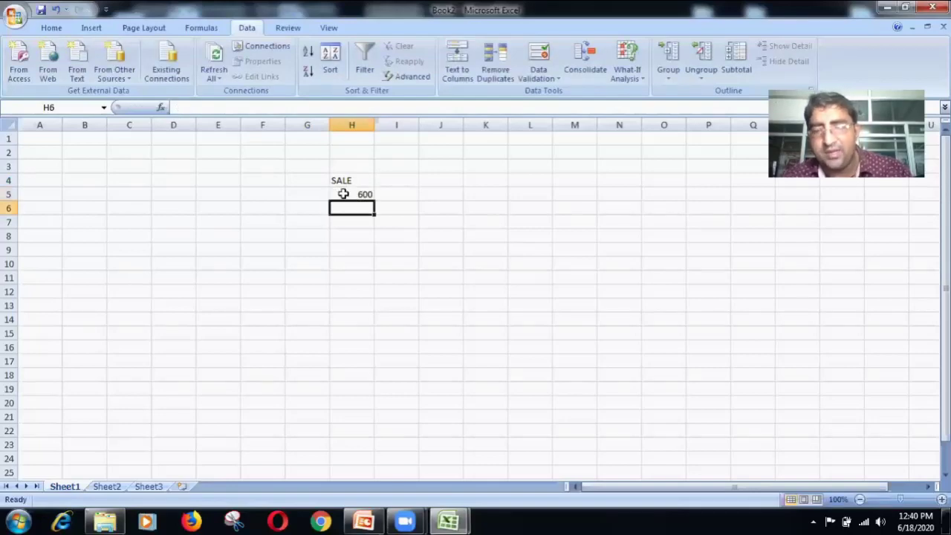
pyautogui.write('890')
pyautogui.press('Return')
pyautogui.write('654')
pyautogui.press('Return')
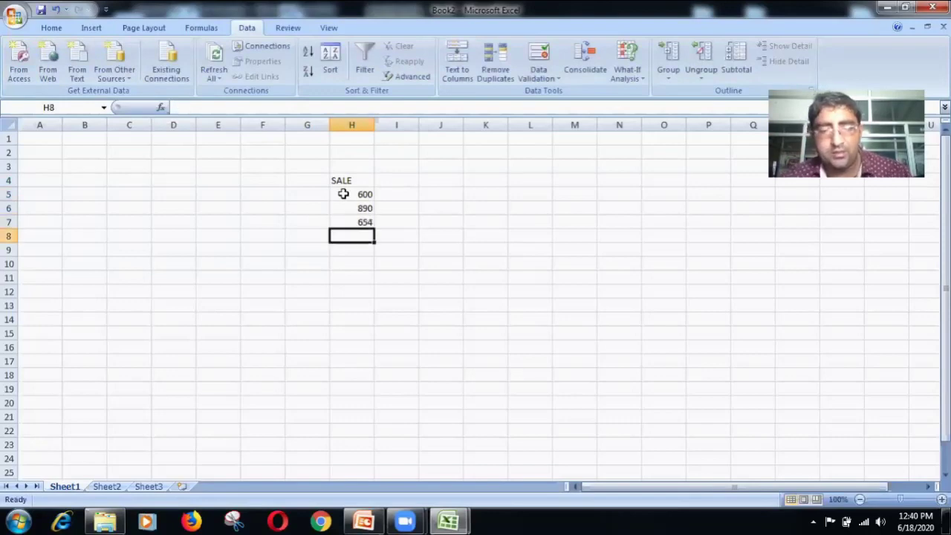
pyautogui.write('345')
pyautogui.press('Return')
pyautogui.write('234')
pyautogui.click(427, 273)
# Add a What-If scenario with H4:H9 as the changing cells, using the person's first name as the scenario name
pyautogui.moveTo(348, 185); pyautogui.dragTo(357, 251)
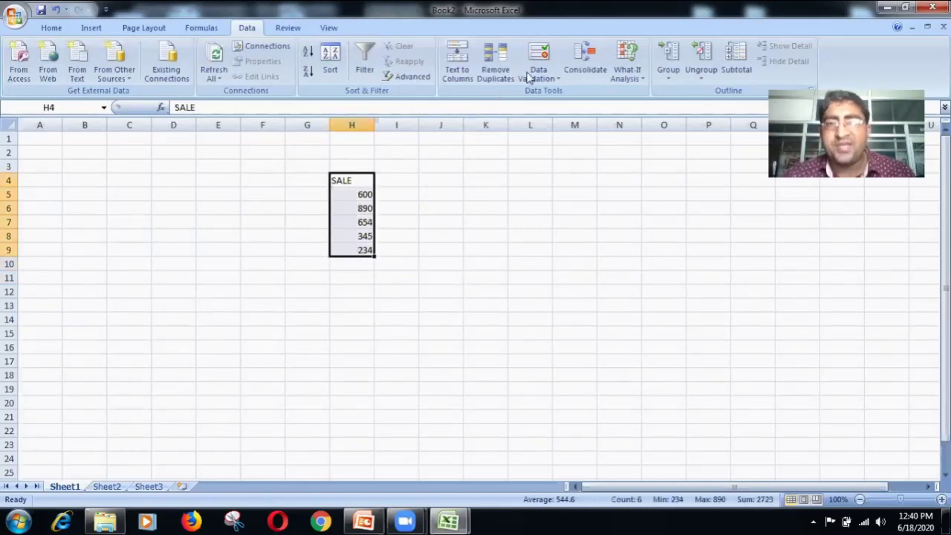
pyautogui.click(628, 73)
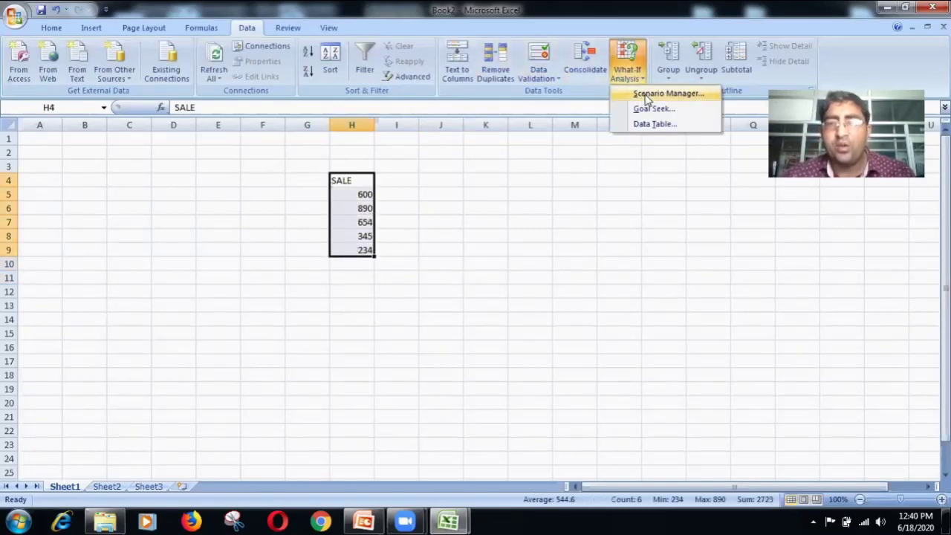
pyautogui.click(646, 95)
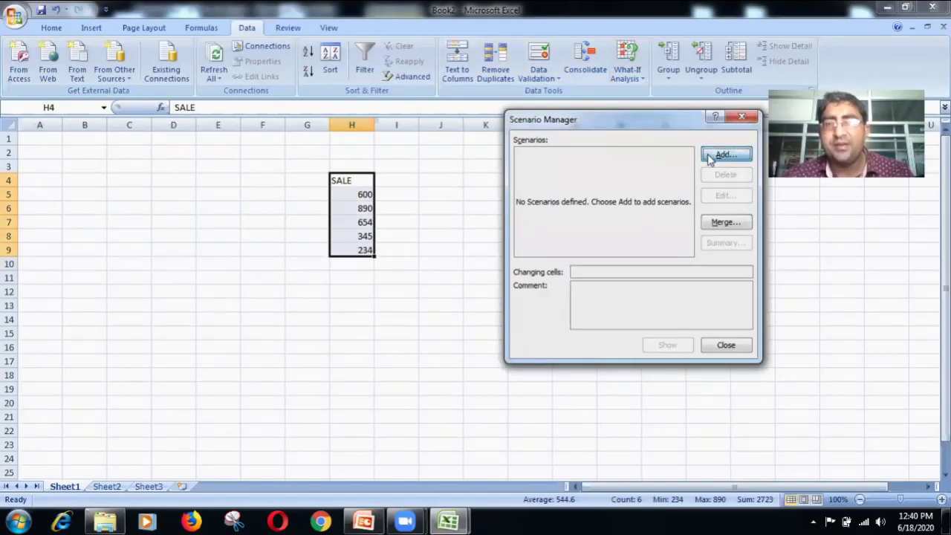
pyautogui.click(725, 155)
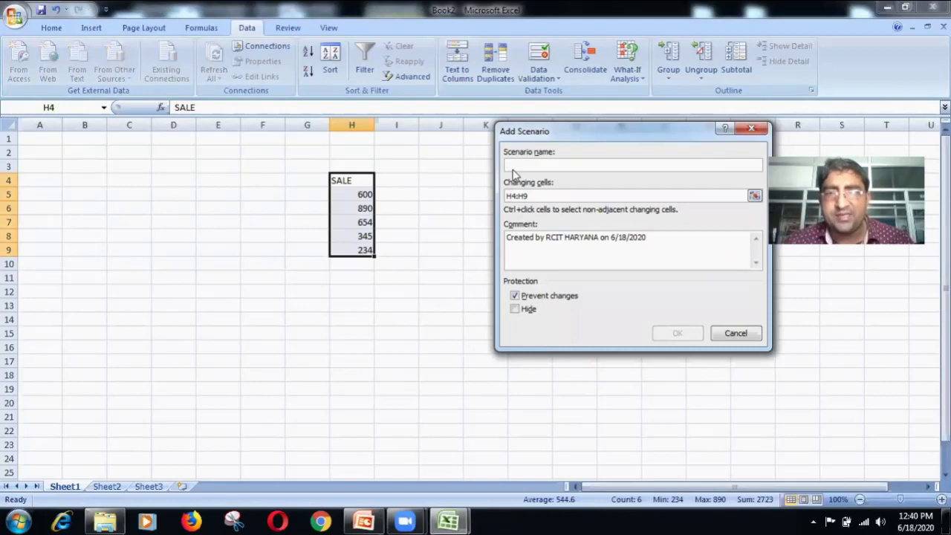
pyautogui.write('H')
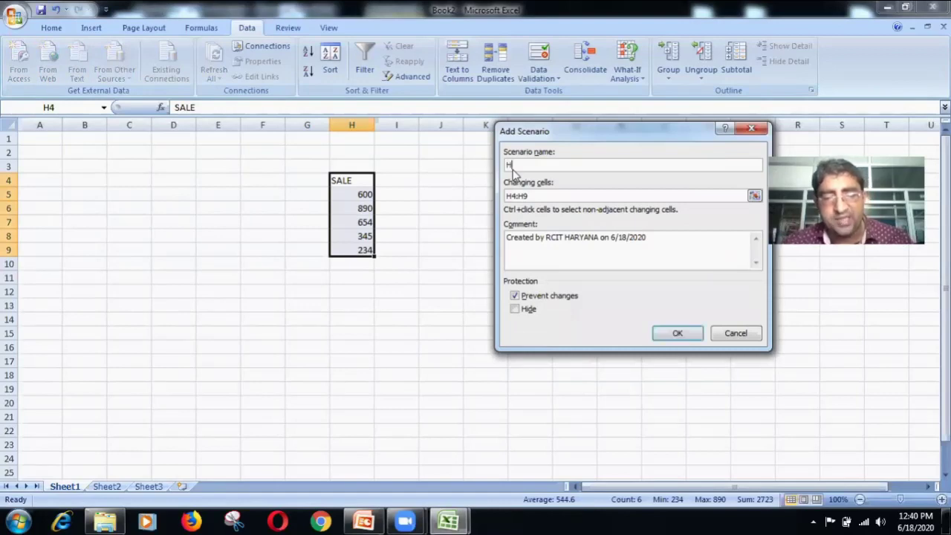
pyautogui.write('ARISH')
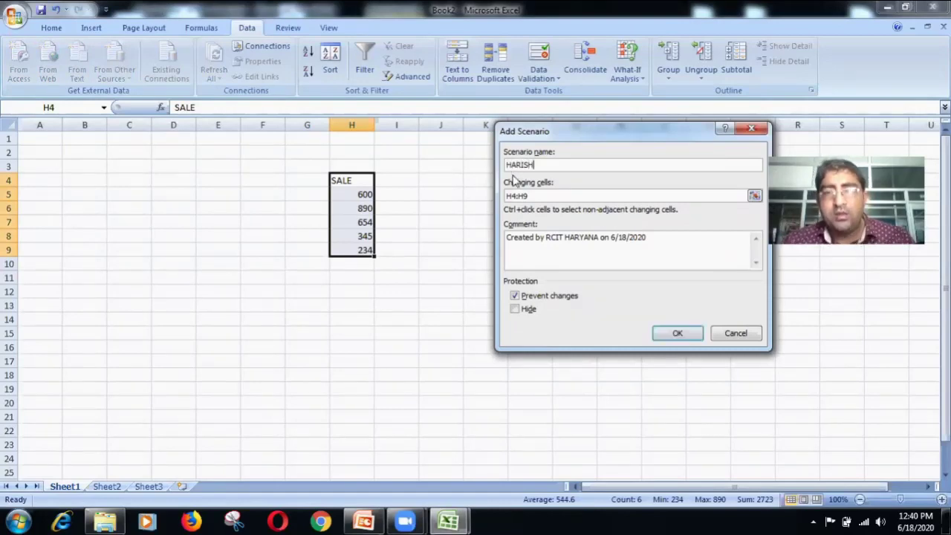
pyautogui.click(677, 335)
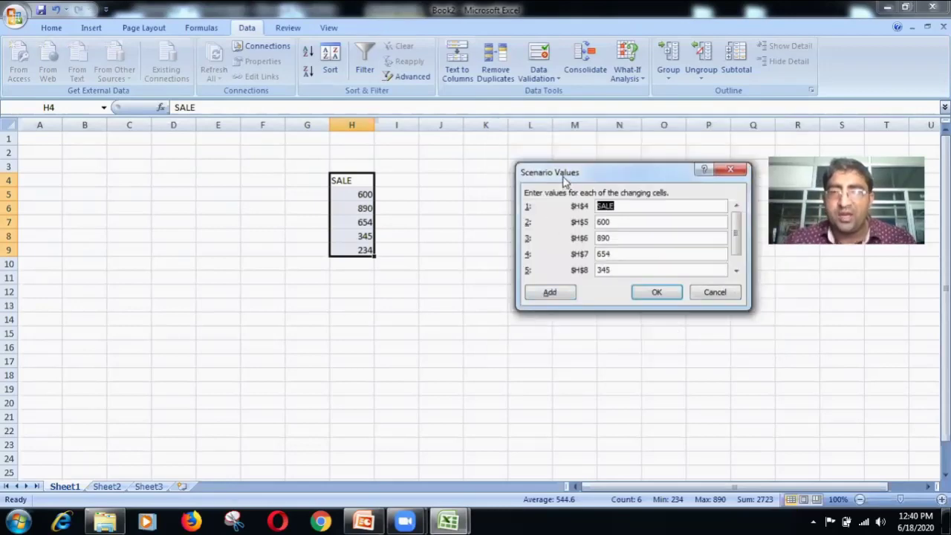
# Set the scenario value for cell $H$4 to PURCHASE
pyautogui.click(628, 206)
pyautogui.press('BackSpace')
pyautogui.press('BackSpace')
pyautogui.press('BackSpace')
pyautogui.press('BackSpace')
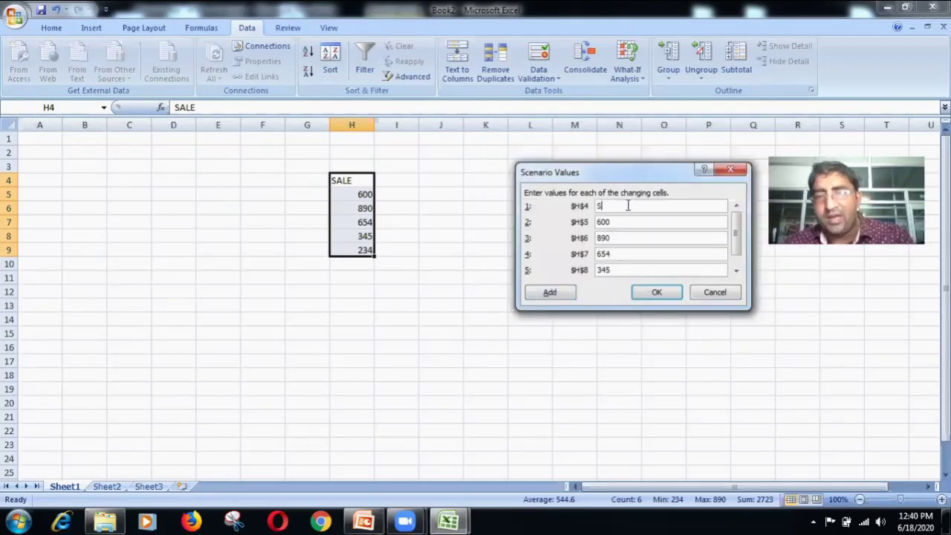
pyautogui.write('PU')
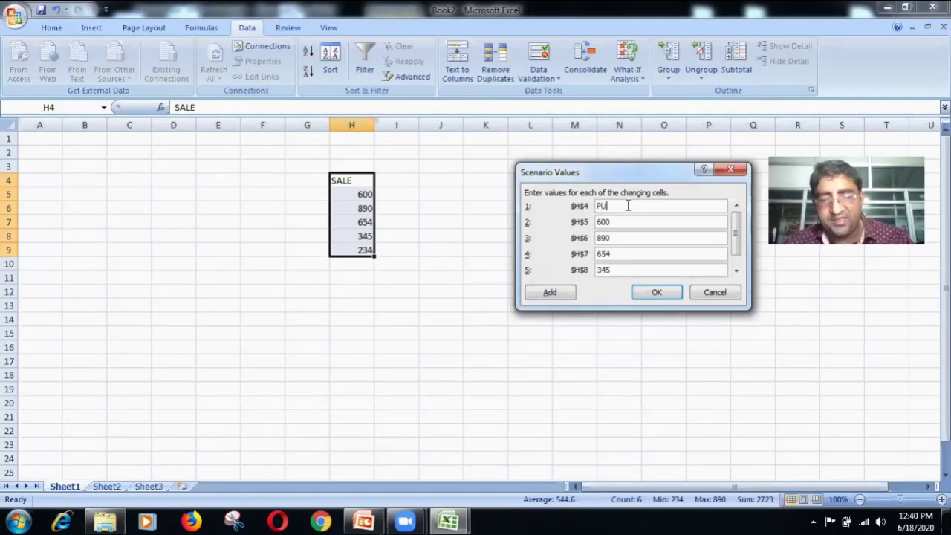
pyautogui.write('RCHASE')
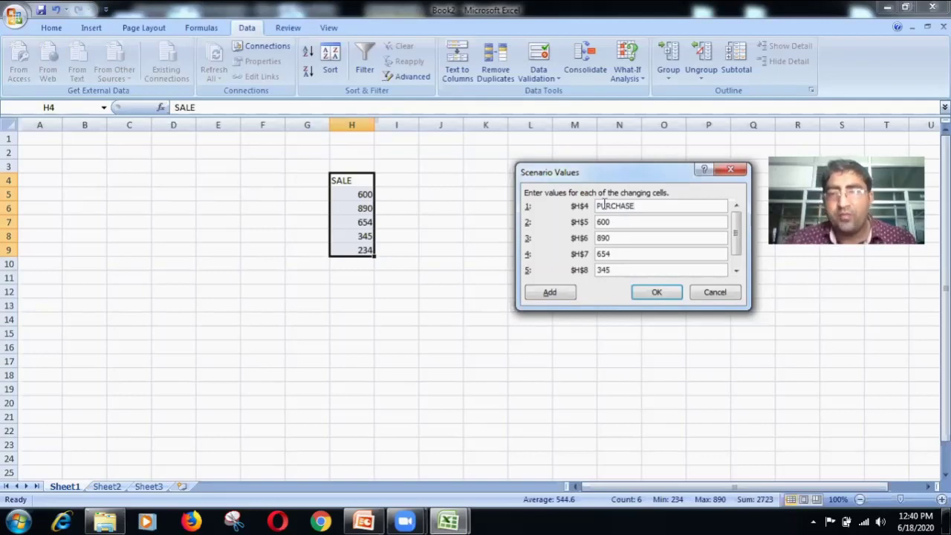
# Set the scenario values for $H$5 to 456 and $H$6 to 780
pyautogui.press('BackSpace')
pyautogui.press('BackSpace')
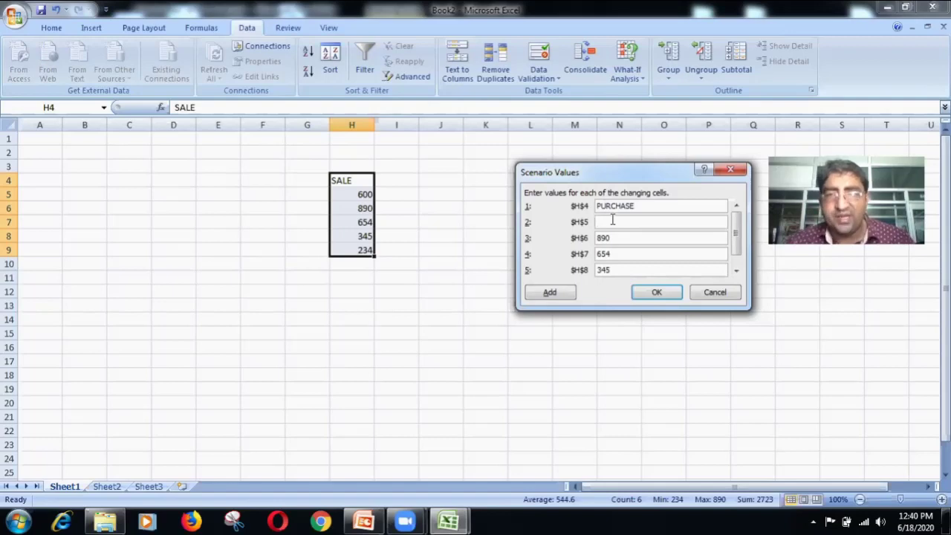
pyautogui.write('456')
pyautogui.press('BackSpace')
pyautogui.press('BackSpace')
pyautogui.press('BackSpace')
pyautogui.write('78')
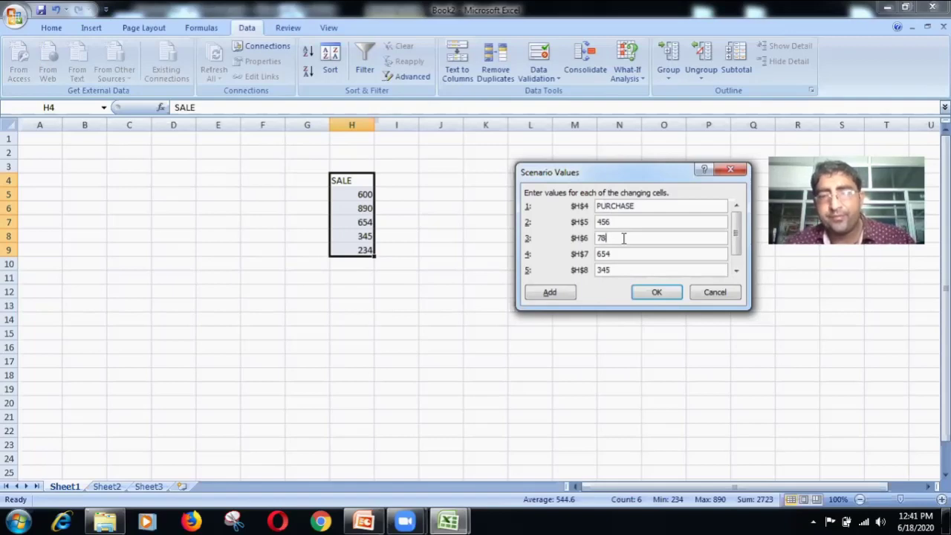
pyautogui.write('0')
# Set the scenario values for $H$7 to 345 and $H$8 to 123, and save the scenario
pyautogui.click(624, 253)
pyautogui.press('BackSpace')
pyautogui.press('BackSpace')
pyautogui.press('BackSpace')
pyautogui.write('345')
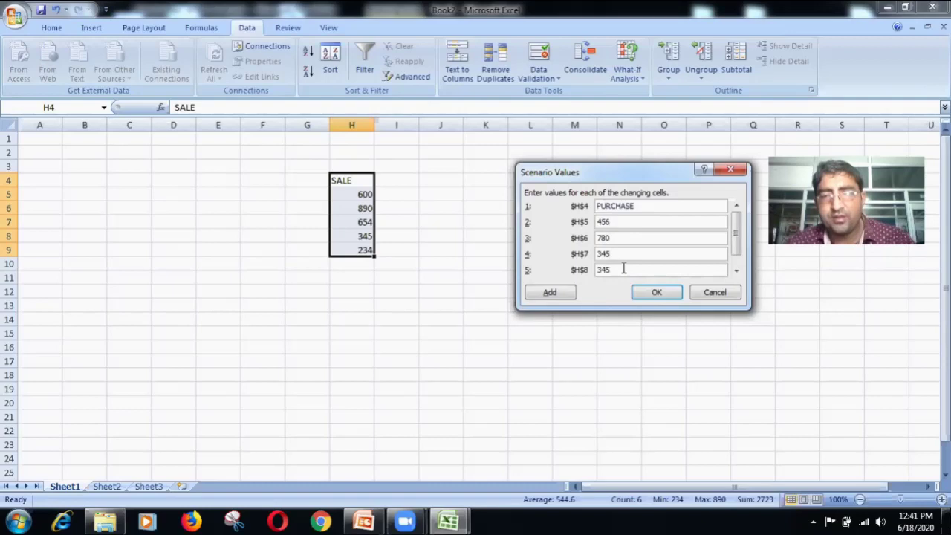
pyautogui.press('BackSpace')
pyautogui.press('BackSpace')
pyautogui.press('BackSpace')
pyautogui.write('89')
pyautogui.press('BackSpace')
pyautogui.press('BackSpace')
pyautogui.write('123')
pyautogui.click(657, 294)
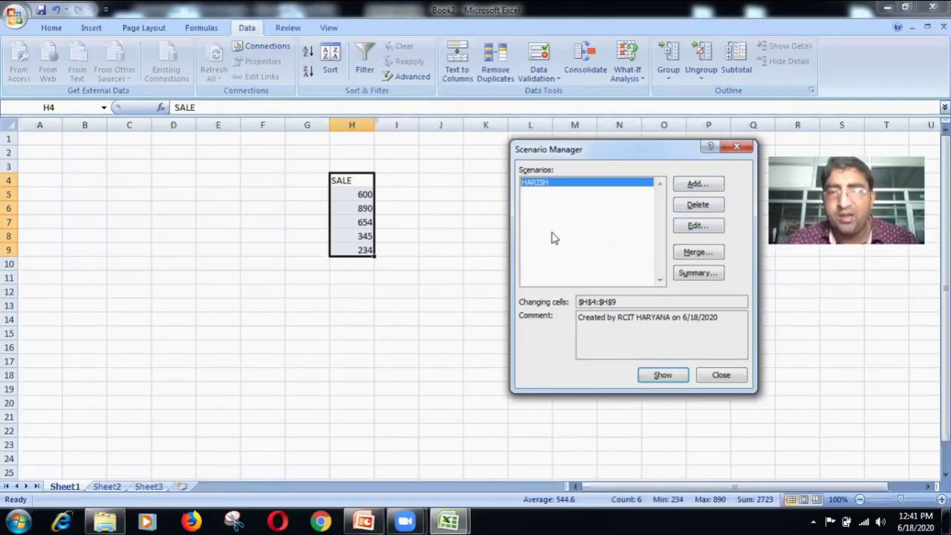
# Examine the saved scenario's edit settings and the options for merging scenarios from other sheets, leaving both without changes
pyautogui.click(698, 227)
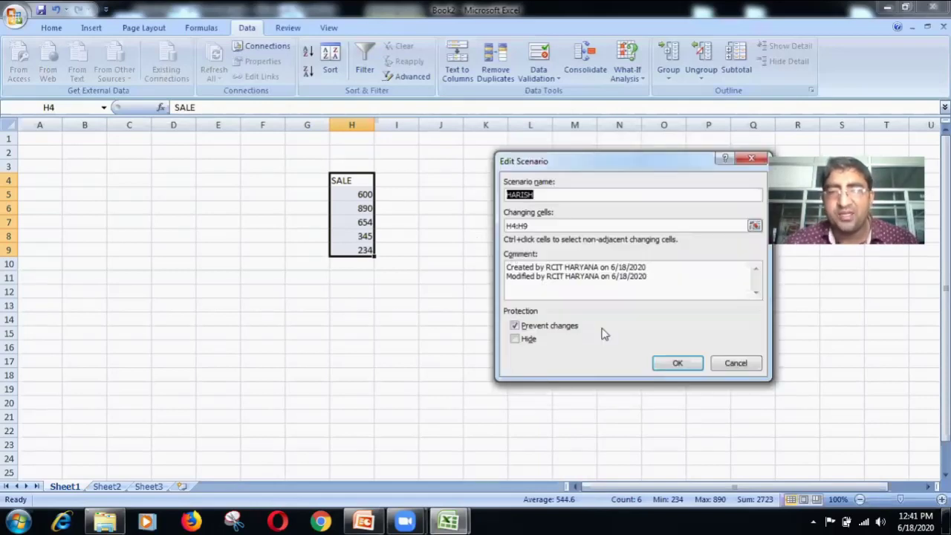
pyautogui.click(733, 365)
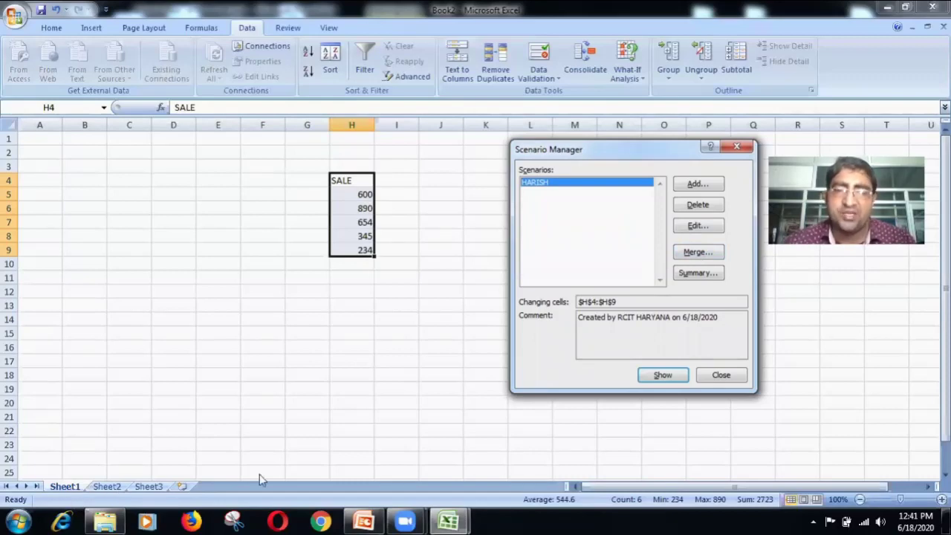
pyautogui.click(699, 255)
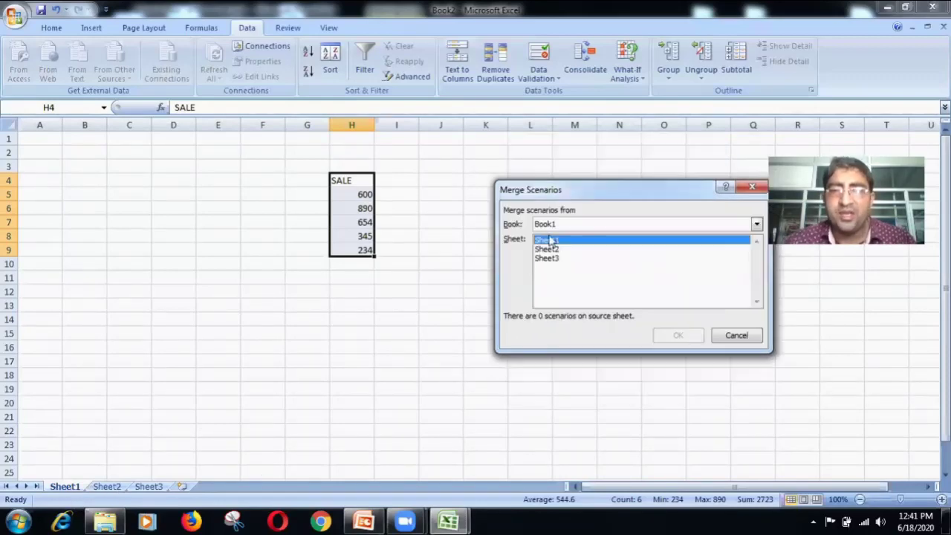
pyautogui.click(735, 338)
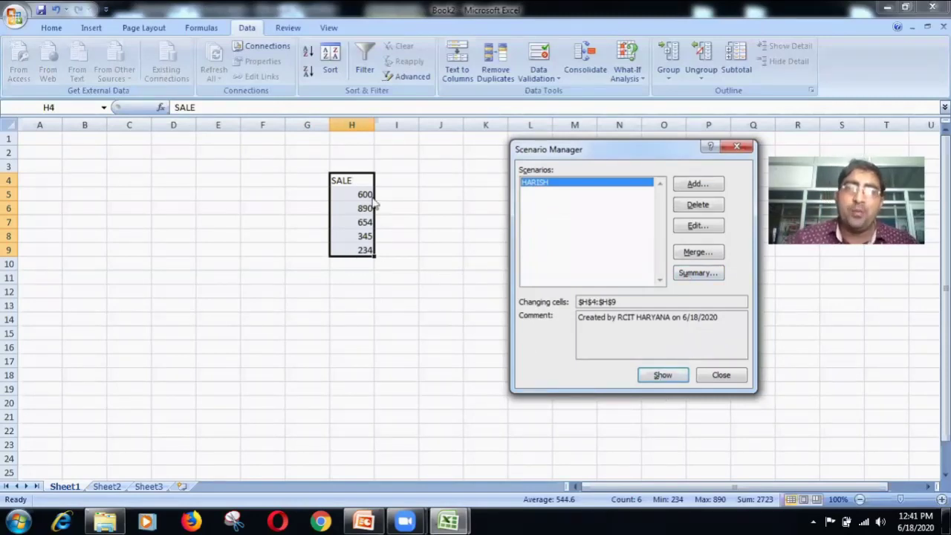
# Apply the saved scenario to H4:H9 and generate a Scenario summary report without result cells
pyautogui.click(652, 378)
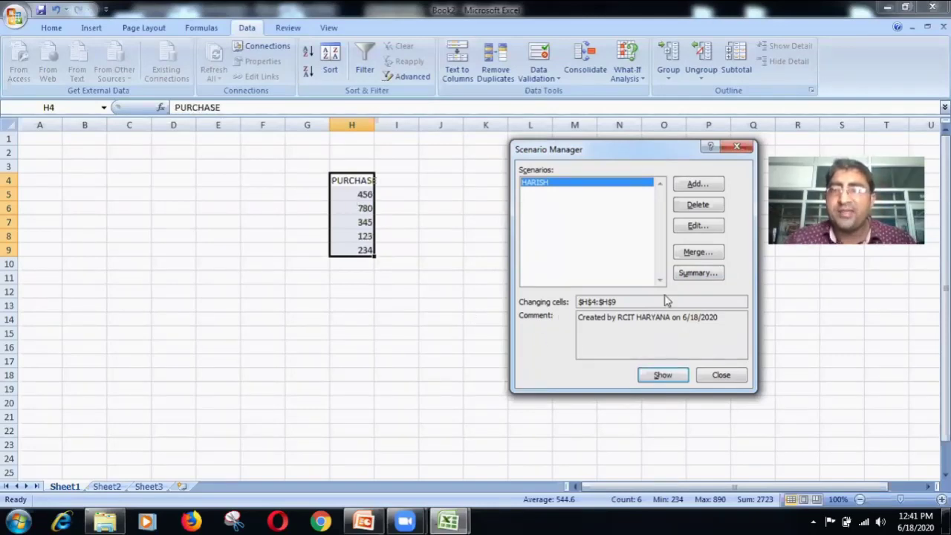
pyautogui.click(692, 275)
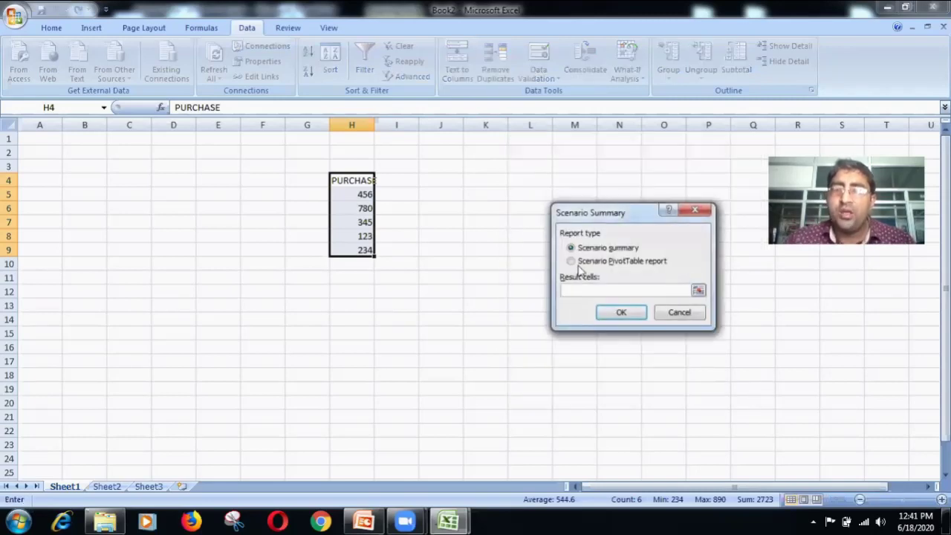
pyautogui.click(622, 313)
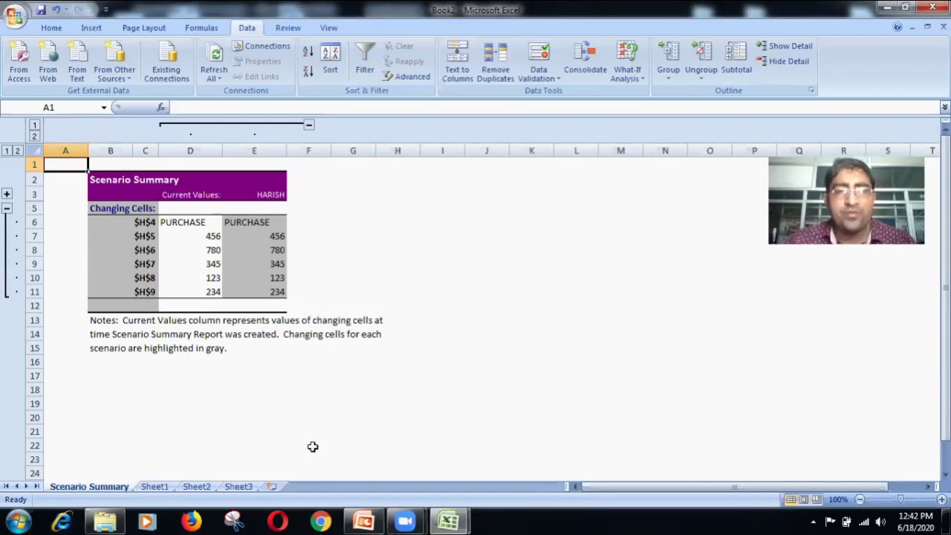
pyautogui.click(164, 487)
pyautogui.click(444, 309)
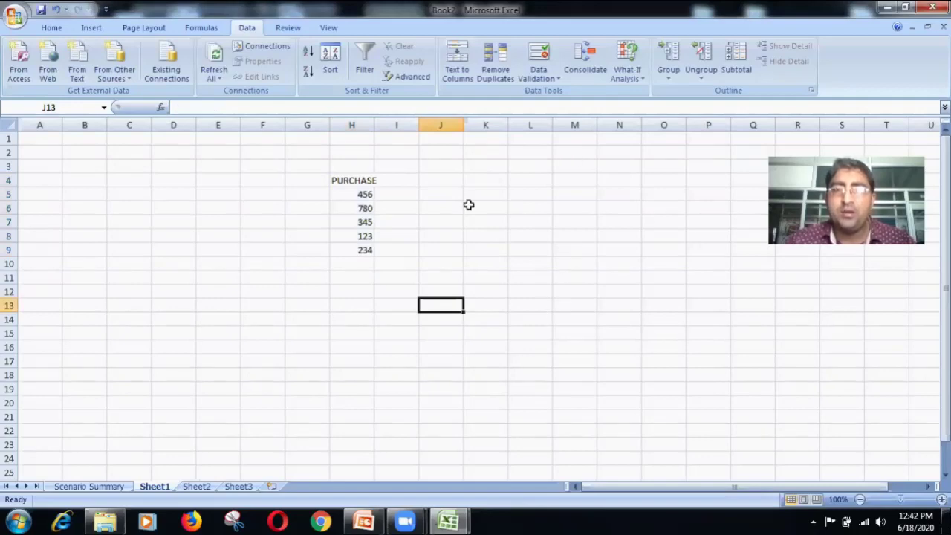
# Create another new blank workbook for the Goal Seek example
pyautogui.hotkey('ctrl', 'n')
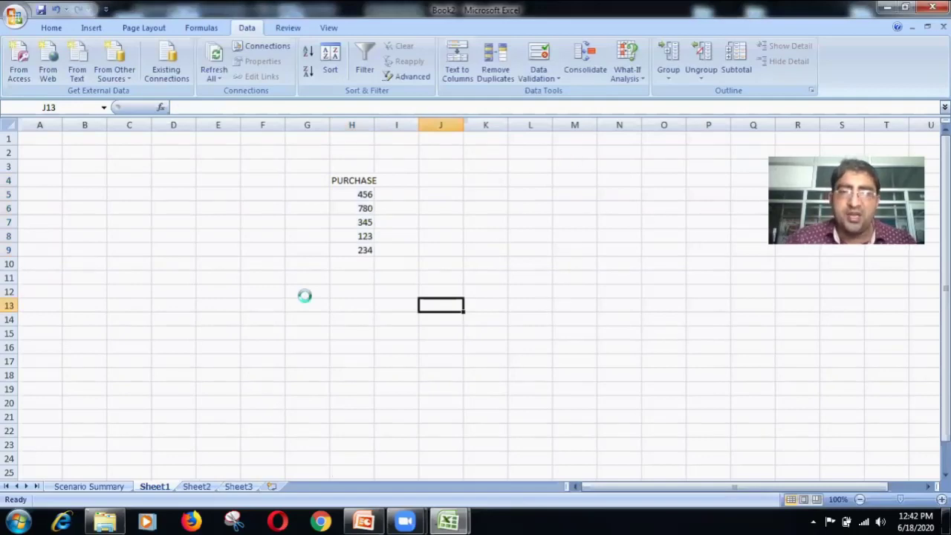
pyautogui.click(627, 75)
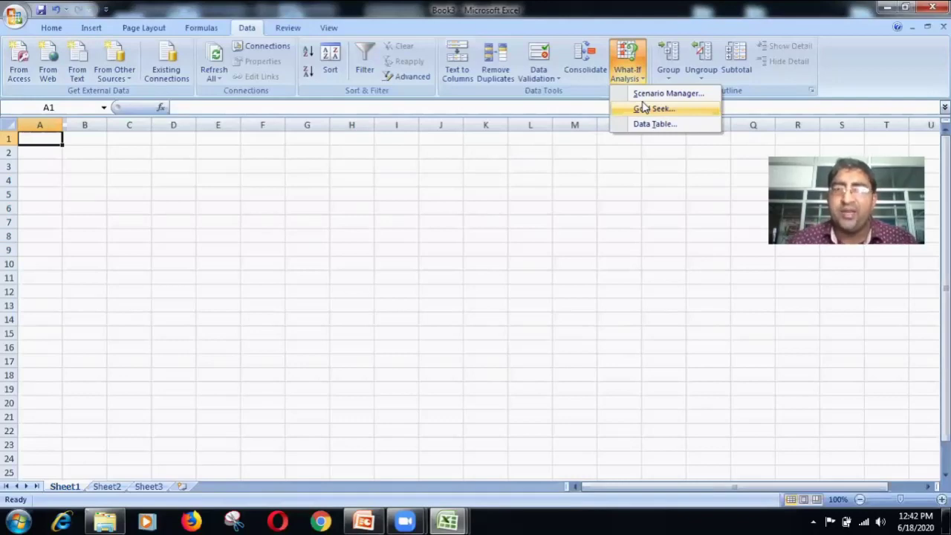
pyautogui.click(427, 164)
# Enter 70, 90, 50 and 34 in cells J3 to J6 and total them in J7 with AutoSum
pyautogui.click(428, 165)
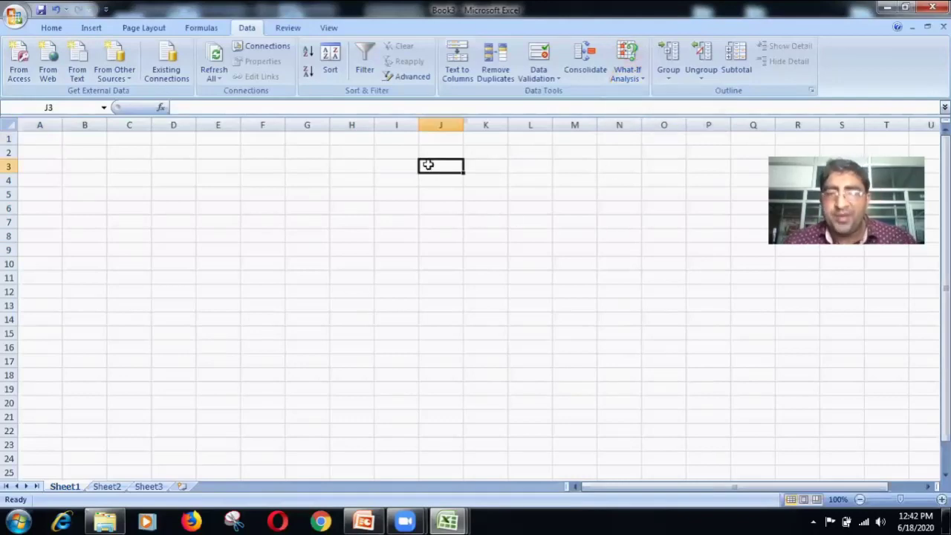
pyautogui.write('70')
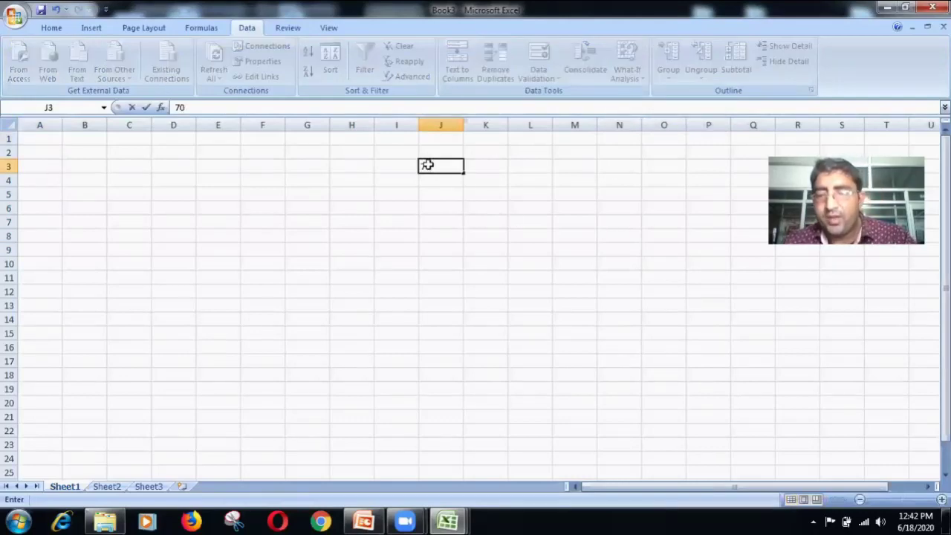
pyautogui.press('Return')
pyautogui.write('90')
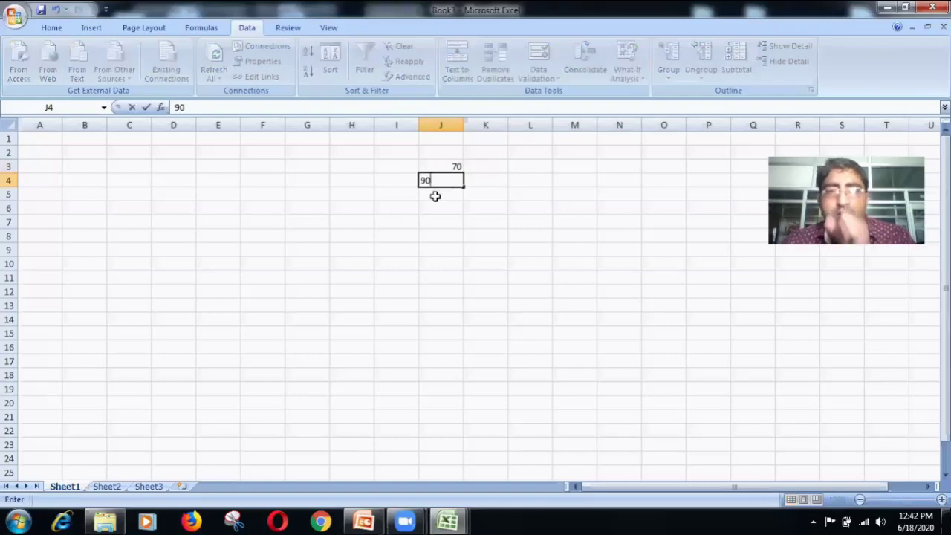
pyautogui.click(435, 195)
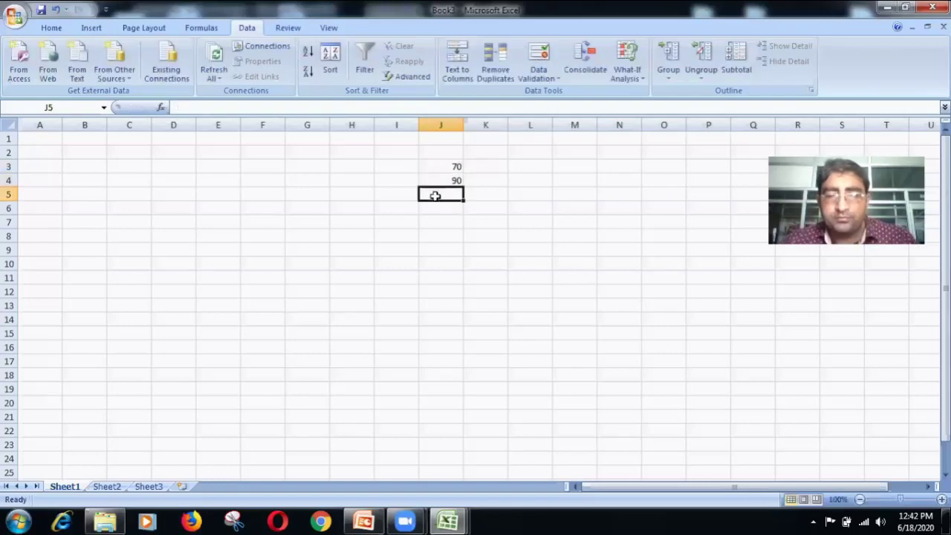
pyautogui.write('50')
pyautogui.click(435, 206)
pyautogui.write('34')
pyautogui.press('Return')
pyautogui.moveTo(451, 168); pyautogui.dragTo(450, 220)
pyautogui.hotkey('alt', '=')
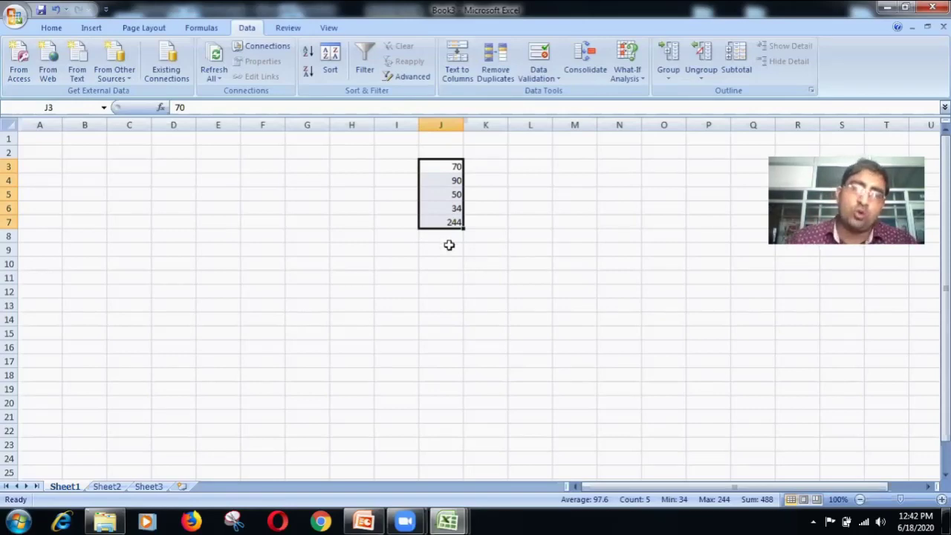
# Run Goal Seek so the total in J7 reaches 569 by changing cell J3, and accept the solution
pyautogui.click(430, 219)
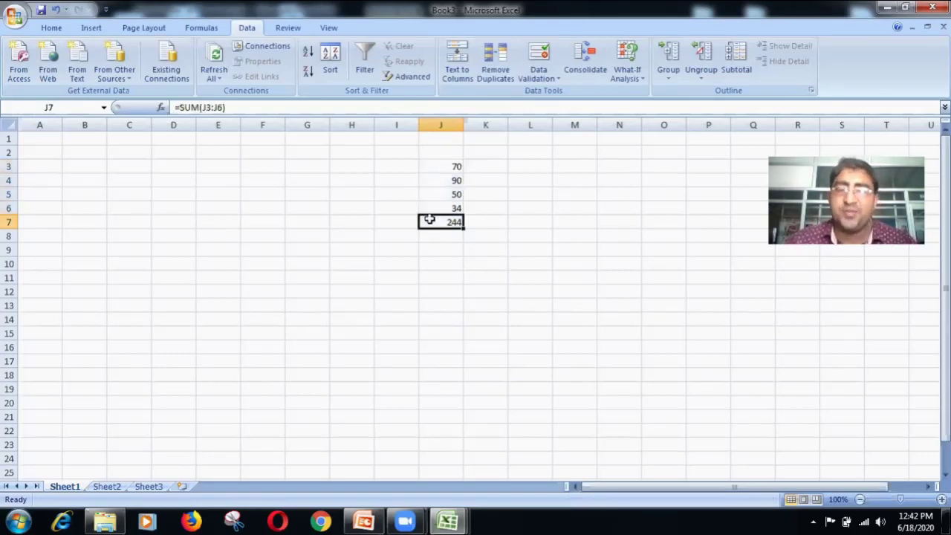
pyautogui.click(633, 75)
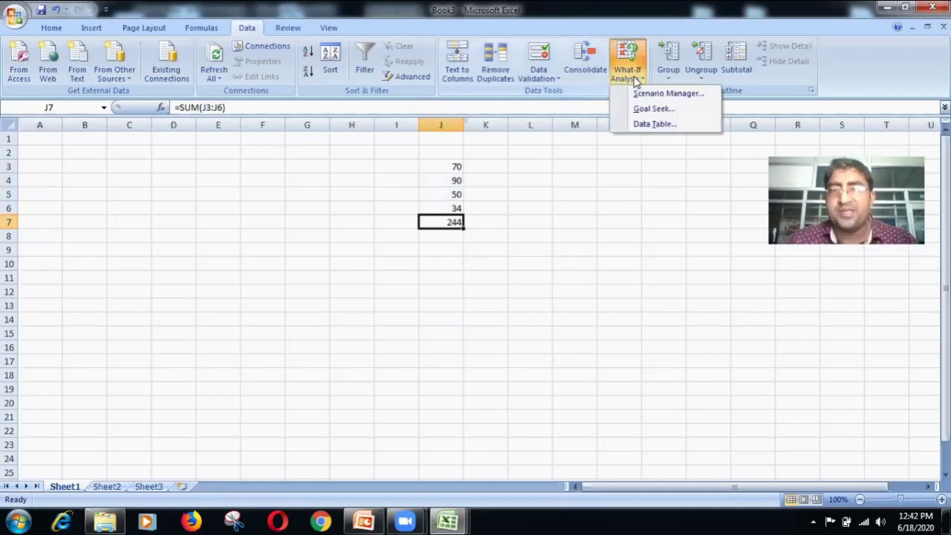
pyautogui.click(641, 109)
pyautogui.moveTo(617, 232); pyautogui.dragTo(656, 210)
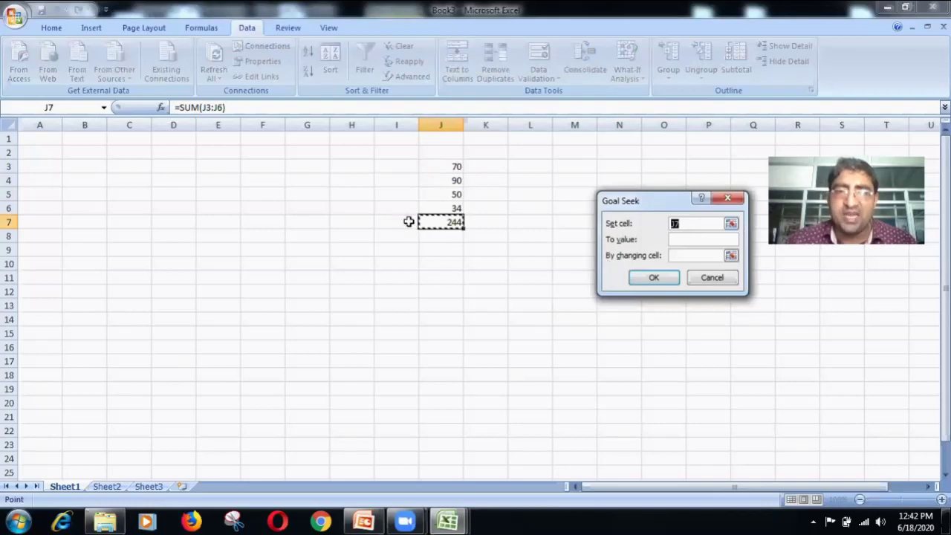
pyautogui.click(685, 238)
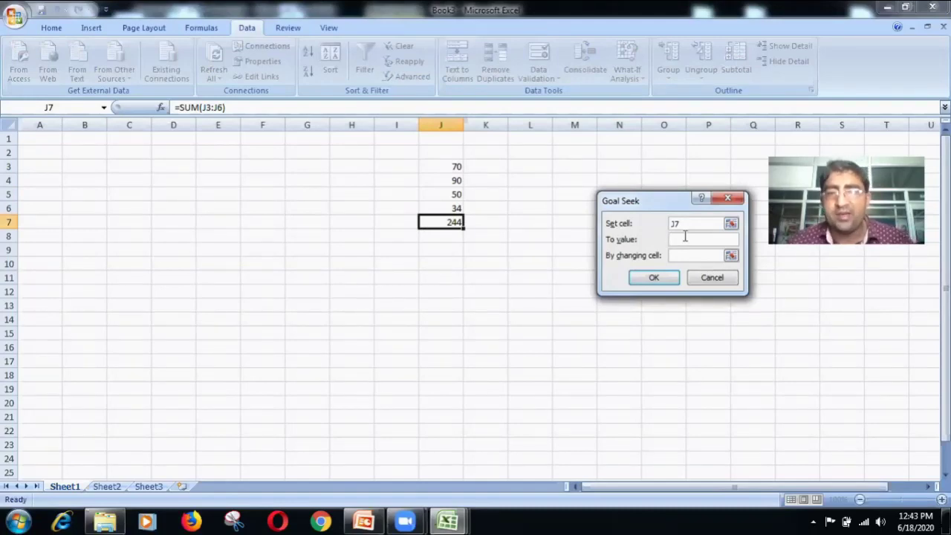
pyautogui.write('56')
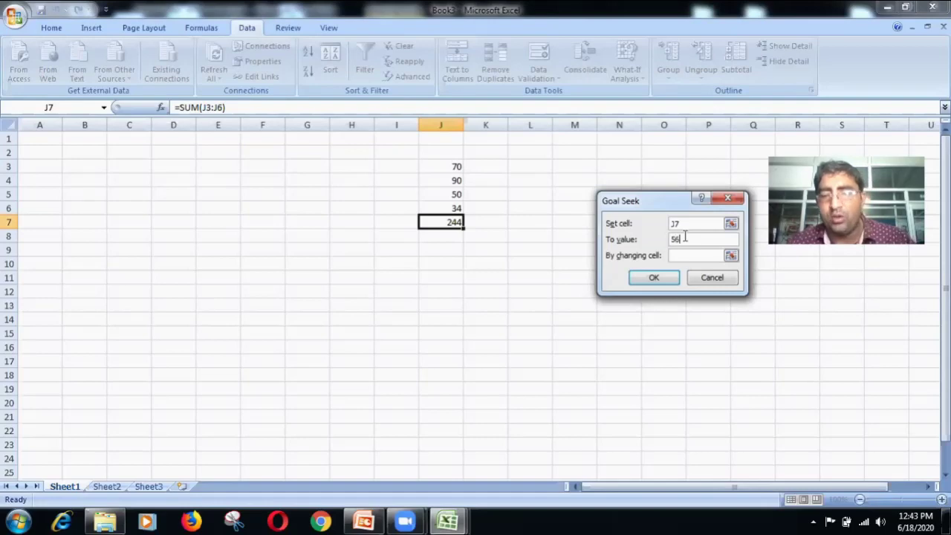
pyautogui.write('9')
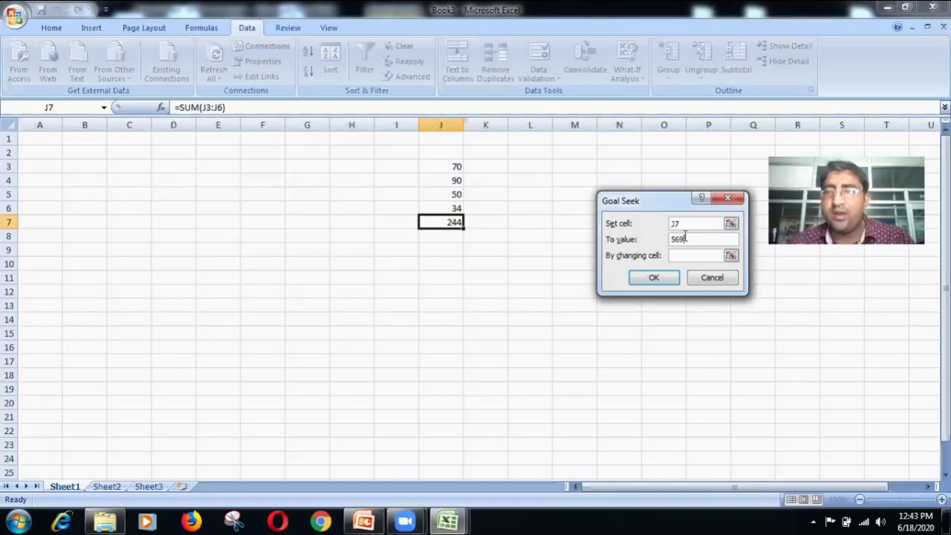
pyautogui.click(681, 258)
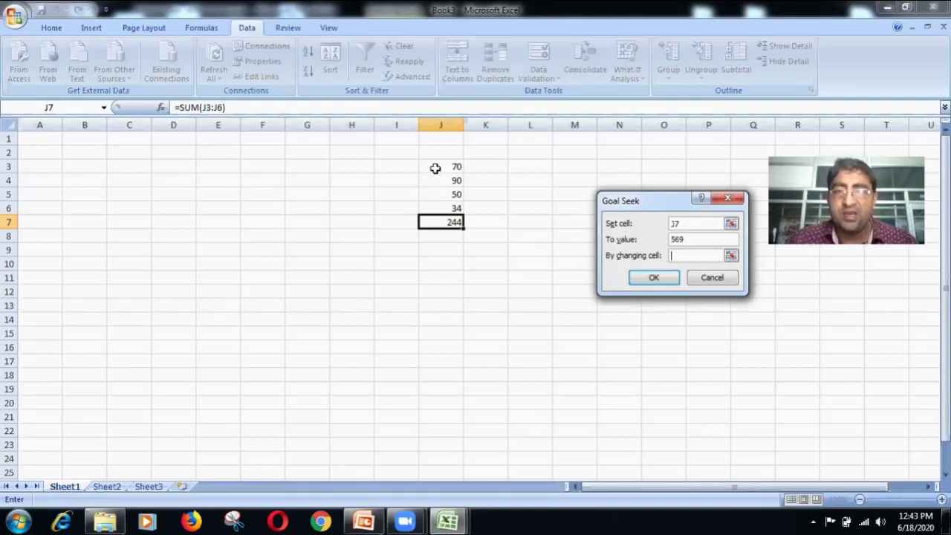
pyautogui.click(435, 168)
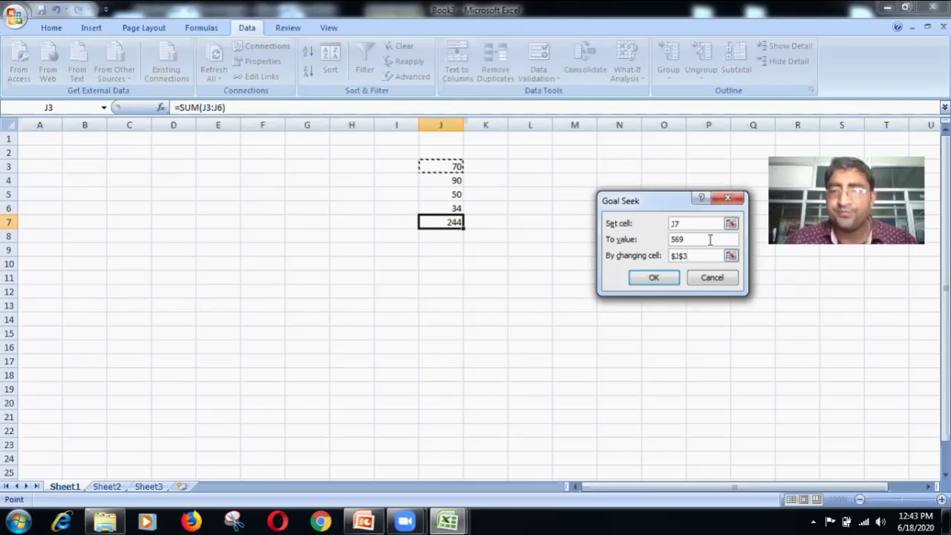
pyautogui.click(651, 285)
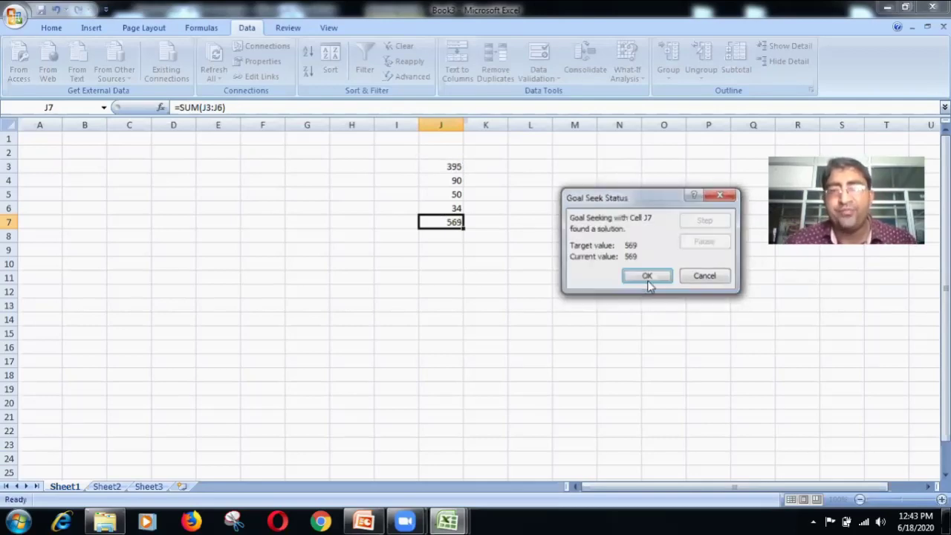
pyautogui.click(648, 279)
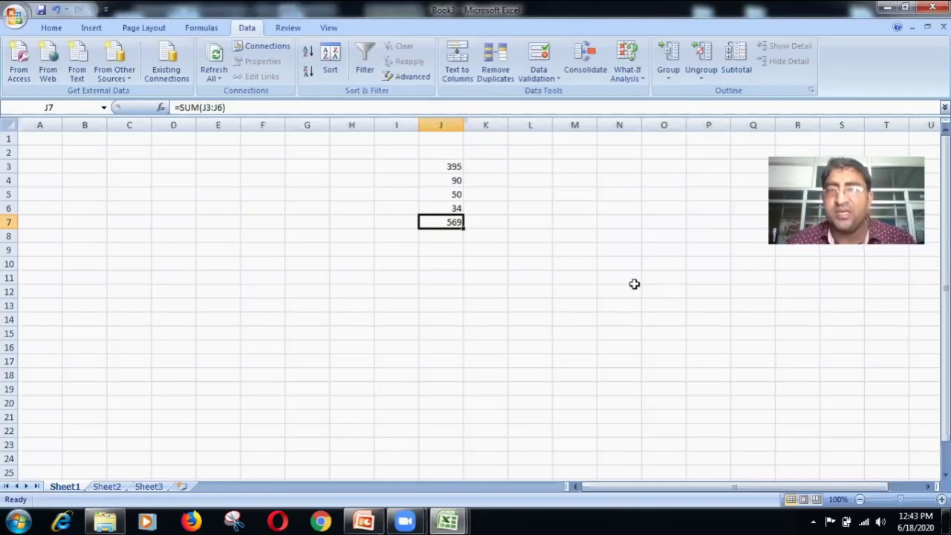
# Run Goal Seek again with J7 targeting 200 by changing cell J3, and accept the solution
pyautogui.click(628, 74)
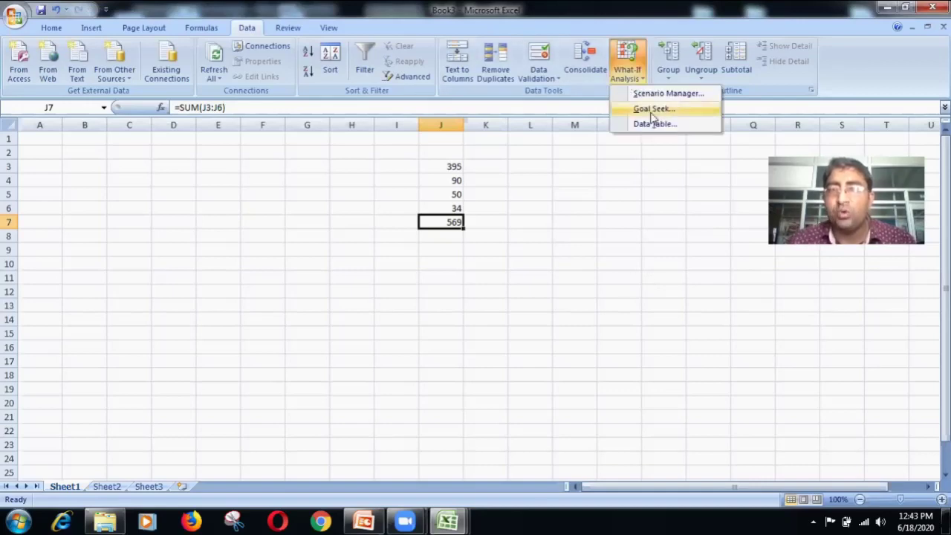
pyautogui.click(654, 110)
pyautogui.click(655, 238)
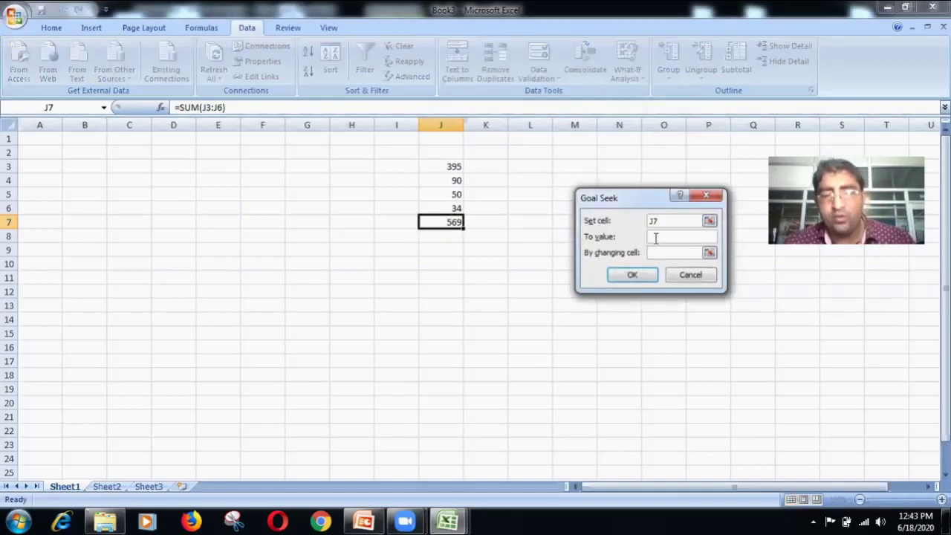
pyautogui.write('3')
pyautogui.press('BackSpace')
pyautogui.write('2')
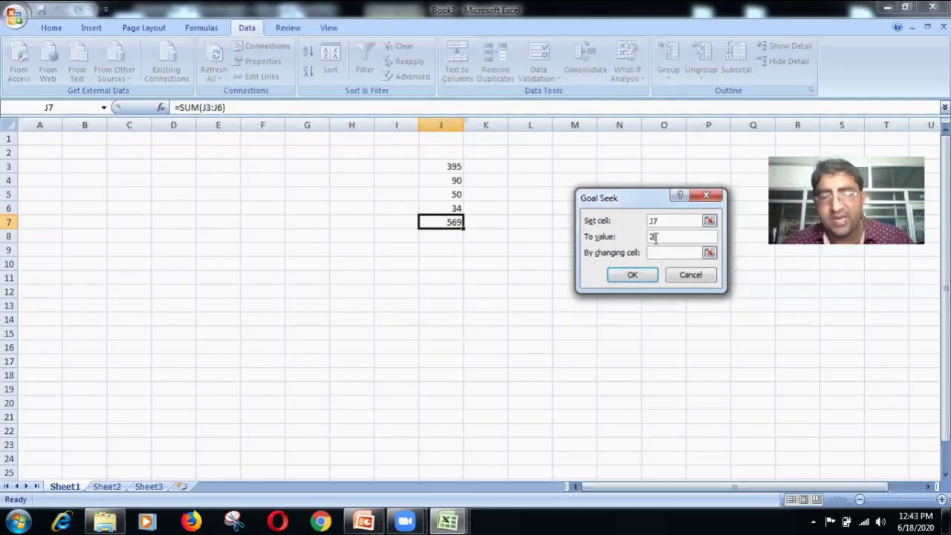
pyautogui.write('00')
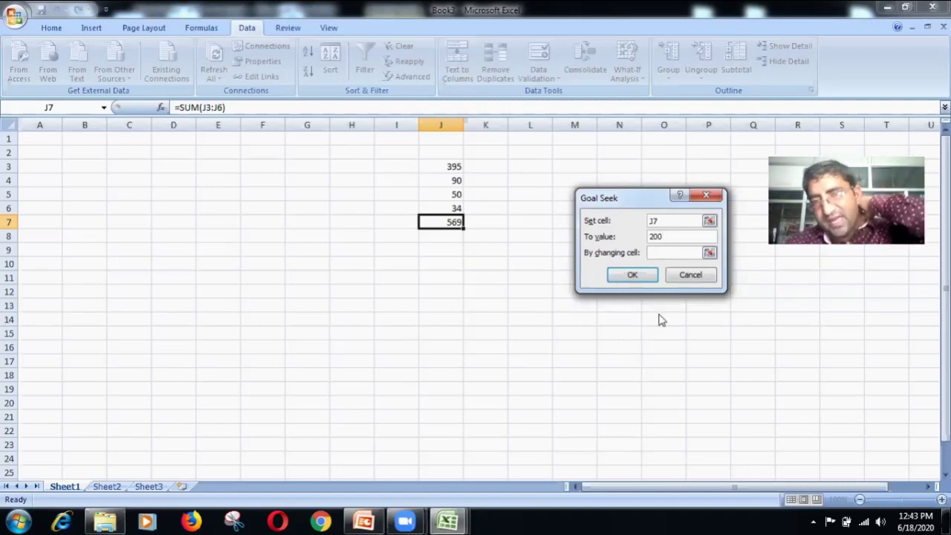
pyautogui.click(662, 256)
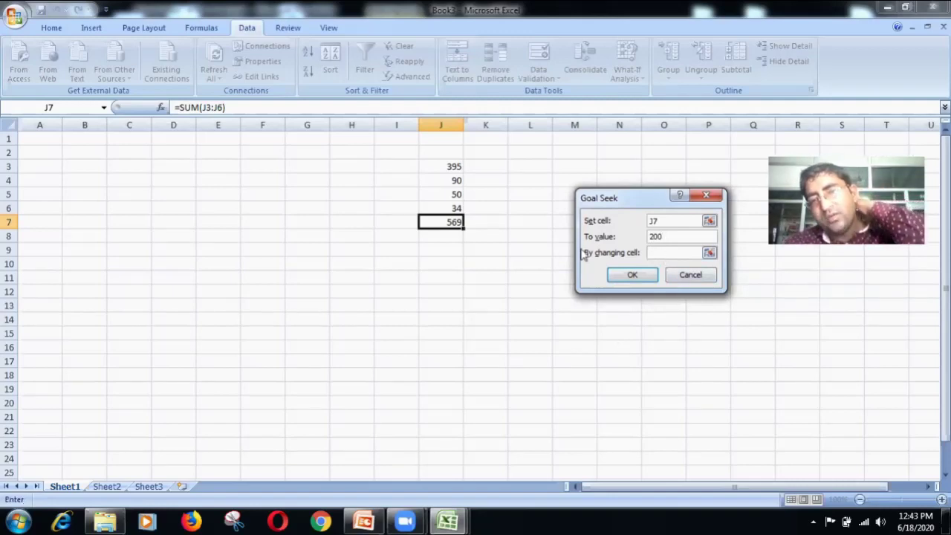
pyautogui.click(437, 170)
pyautogui.click(610, 276)
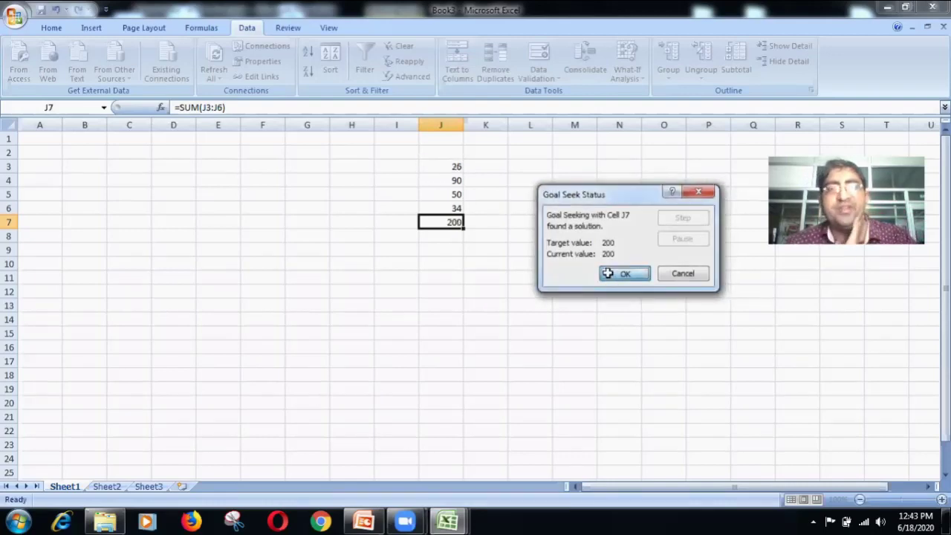
pyautogui.click(609, 273)
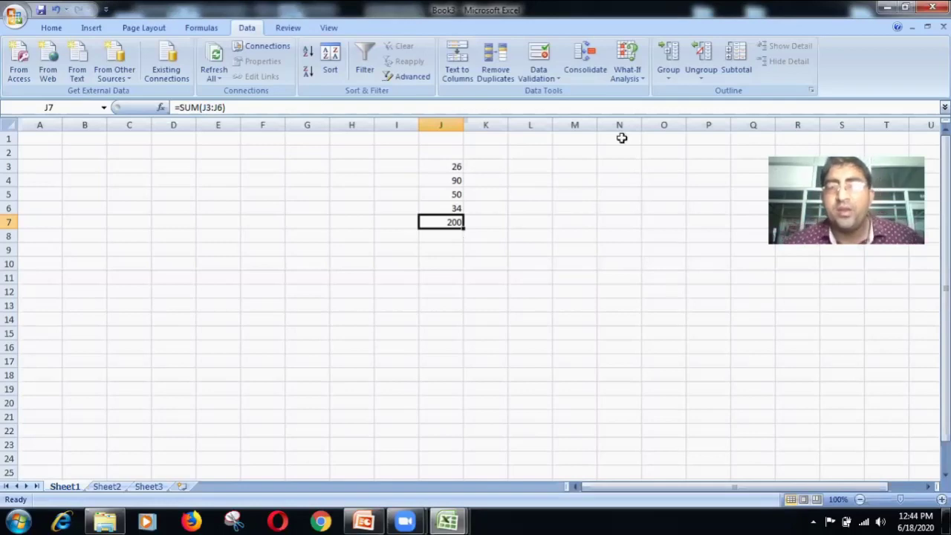
# Clear the Goal Seek example data from the range I2:K8
pyautogui.click(629, 74)
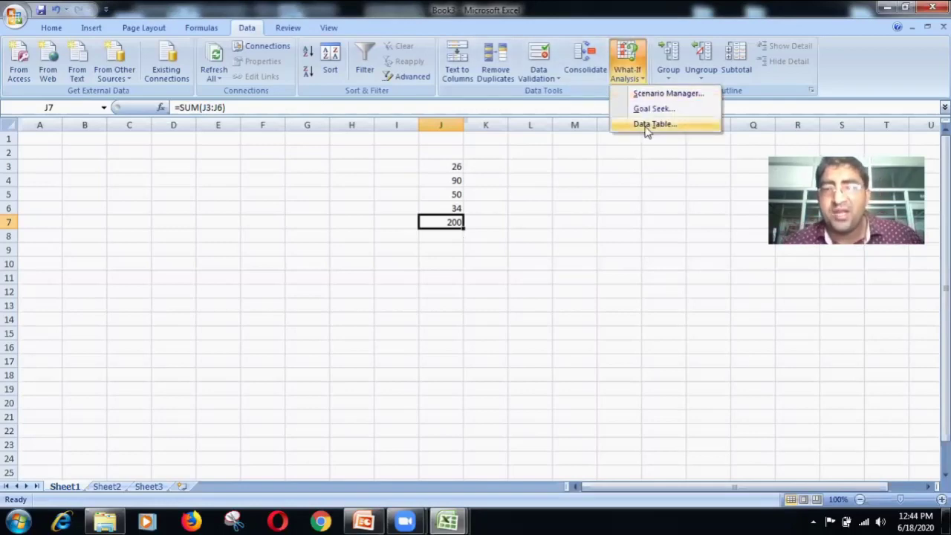
pyautogui.press('Escape')
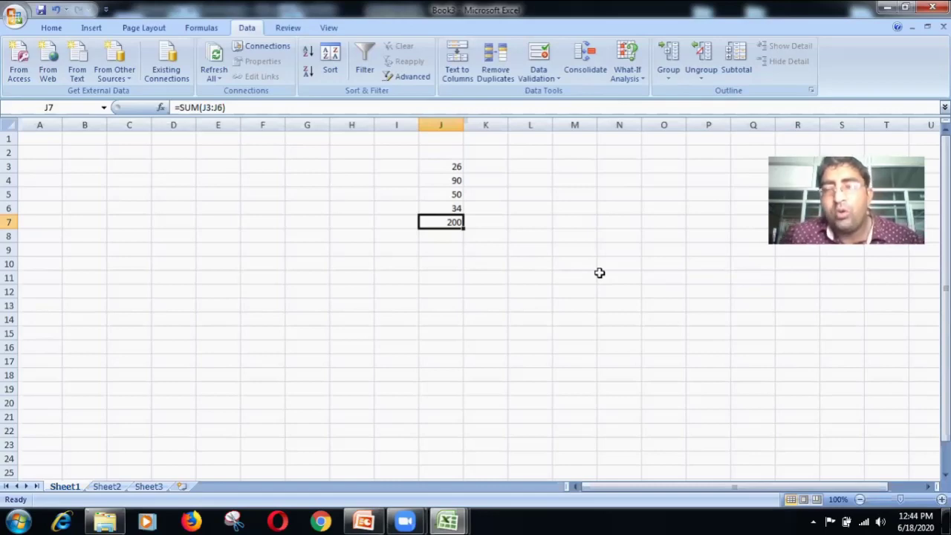
pyautogui.moveTo(408, 155); pyautogui.dragTo(476, 230)
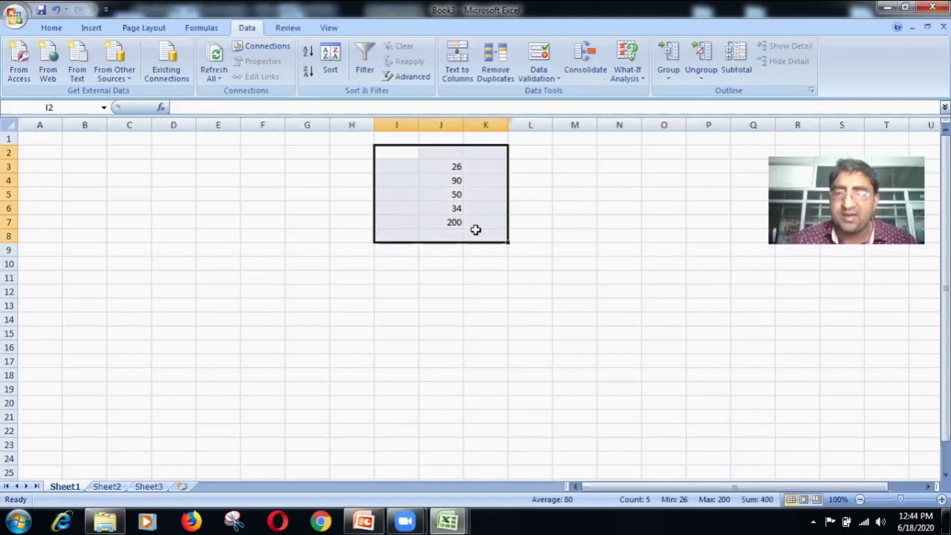
pyautogui.press('Delete')
# Enter 1 and 2 in B1 and C1 and fill the series across row 1 to 10 in K1
pyautogui.click(39, 140)
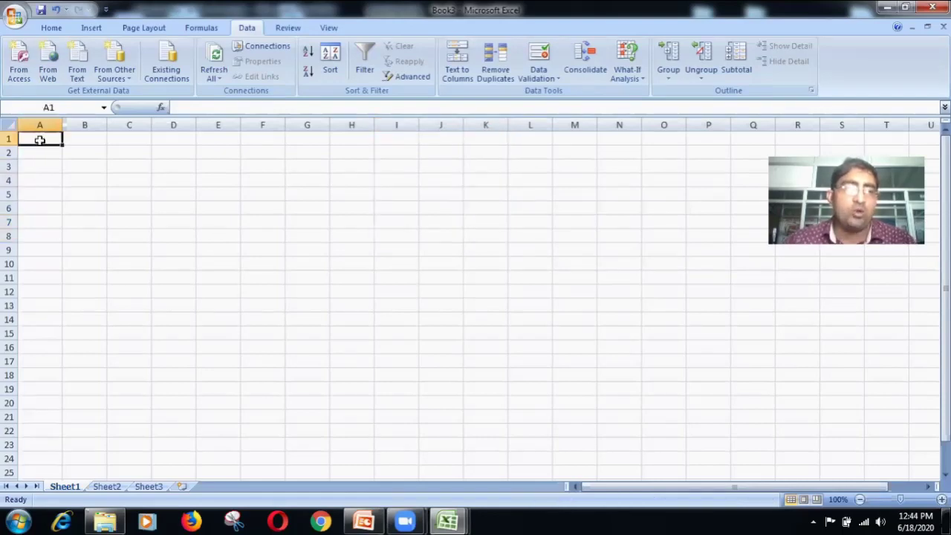
pyautogui.click(81, 140)
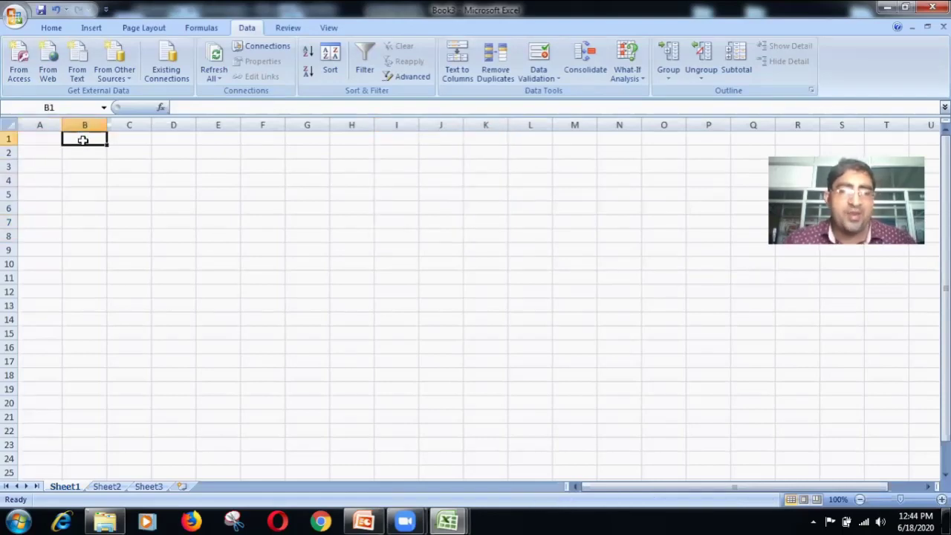
pyautogui.write('1')
pyautogui.click(123, 140)
pyautogui.write('2')
pyautogui.click(148, 176)
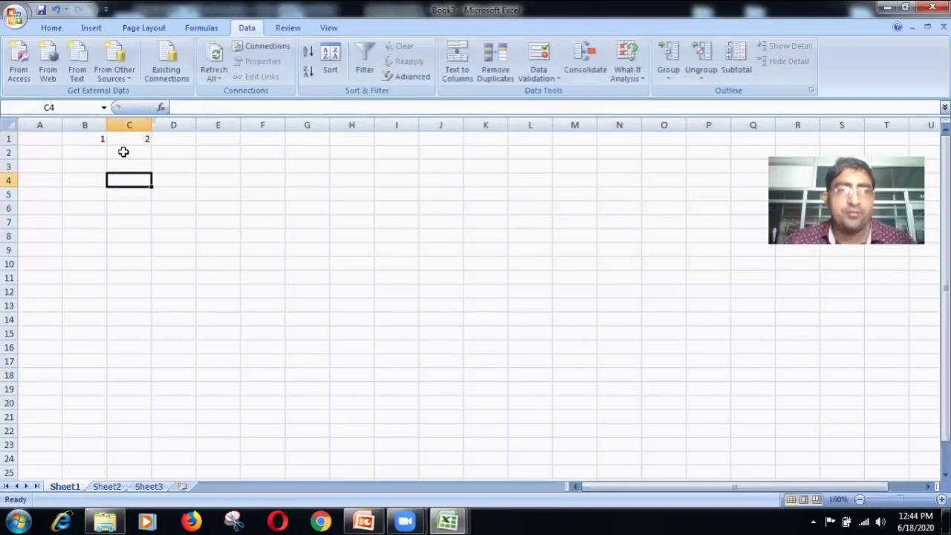
pyautogui.click(108, 142)
pyautogui.moveTo(96, 141); pyautogui.dragTo(502, 139)
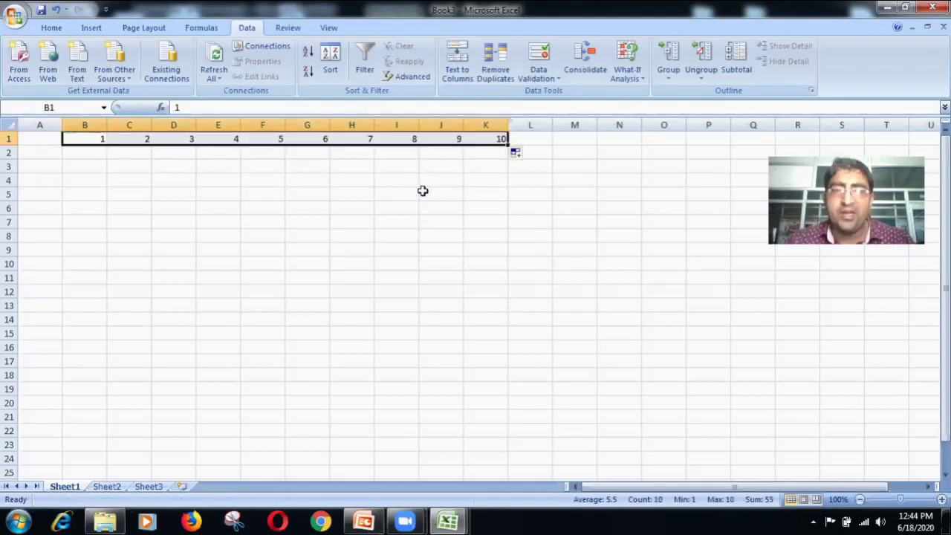
# Enter 1 and 2 in A2 and A3 and fill the series down column A to 10 in A11
pyautogui.click(49, 149)
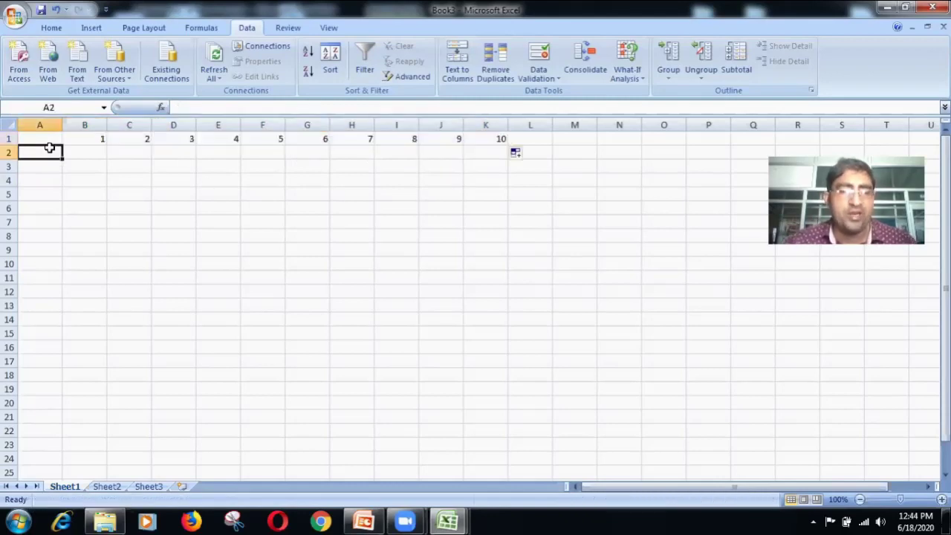
pyautogui.write('1')
pyautogui.click(38, 165)
pyautogui.write('2')
pyautogui.click(57, 195)
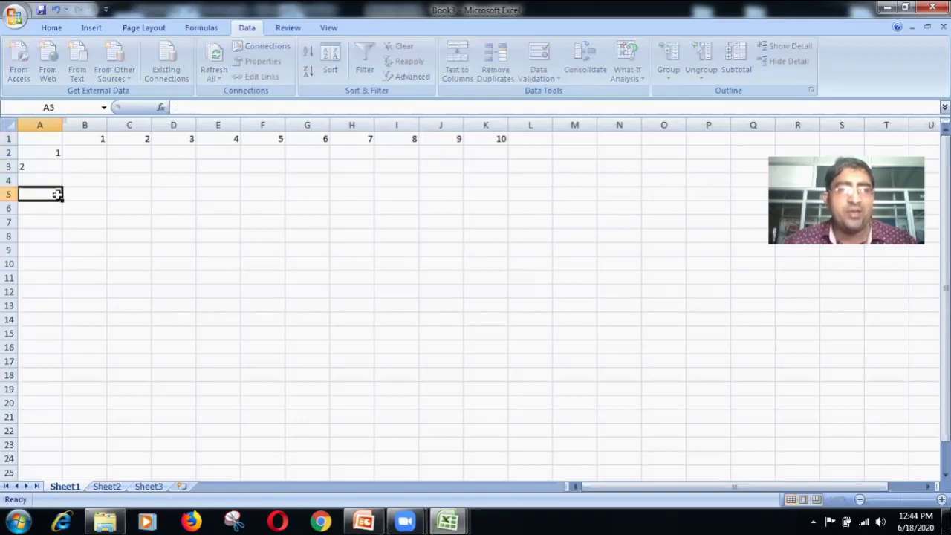
pyautogui.moveTo(34, 155); pyautogui.dragTo(61, 284)
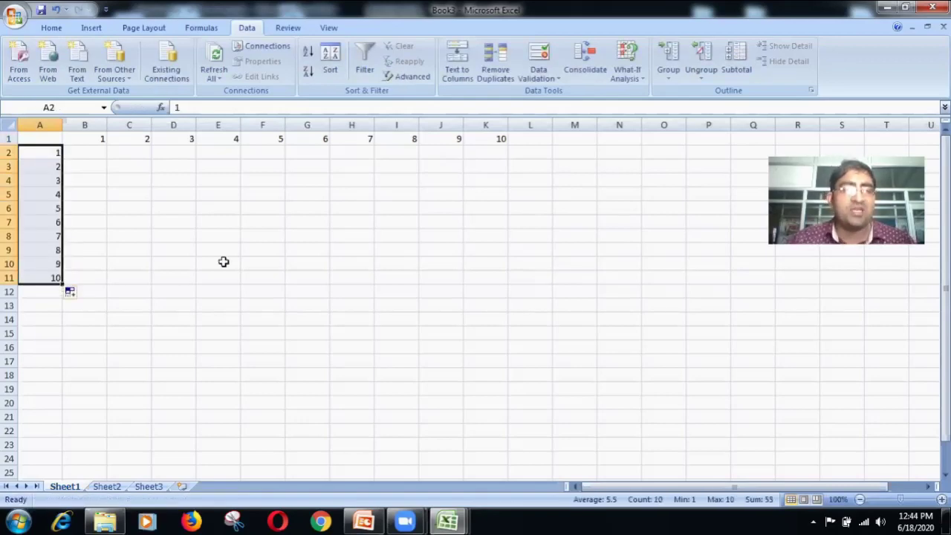
pyautogui.click(176, 235)
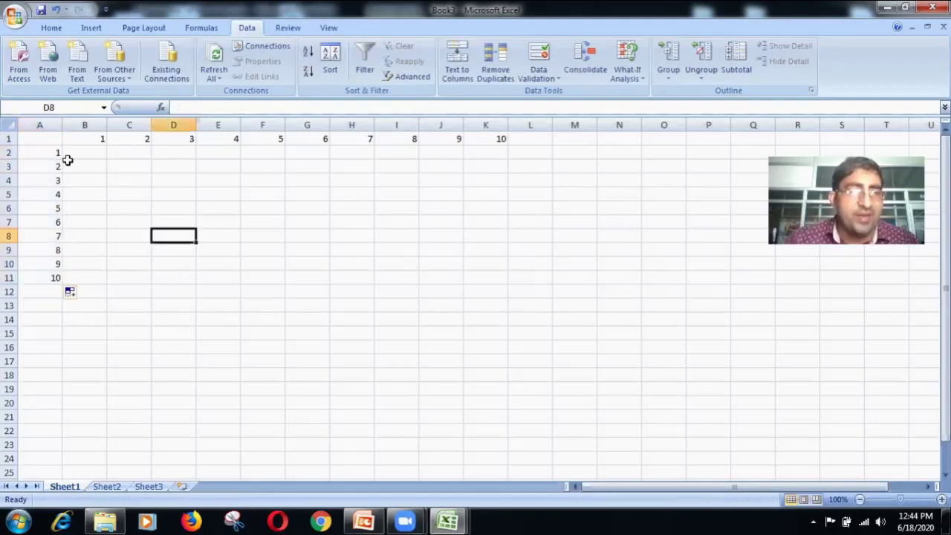
# Enter the input values 5 in cell J16 and 9 in cell L14, outside the A1:K11 grid
pyautogui.moveTo(47, 142); pyautogui.dragTo(481, 274)
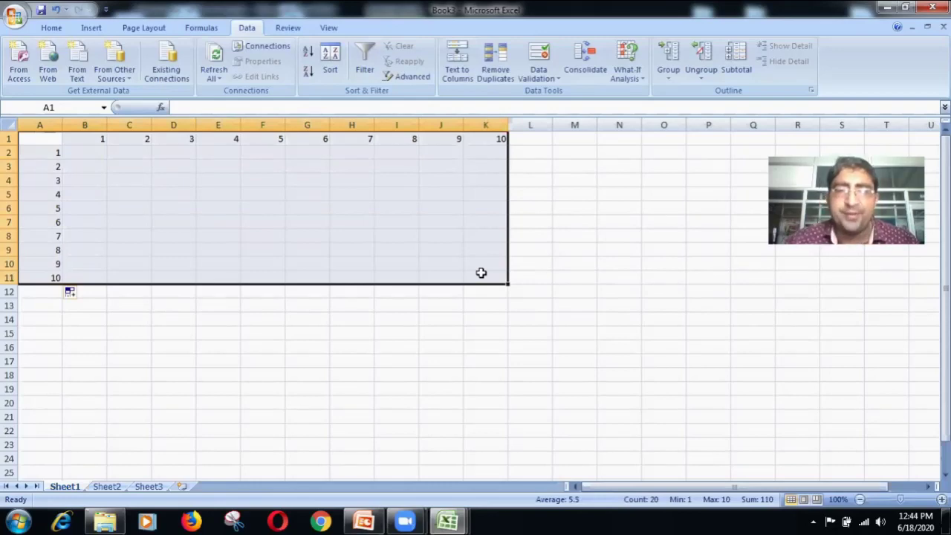
pyautogui.click(368, 384)
pyautogui.click(430, 342)
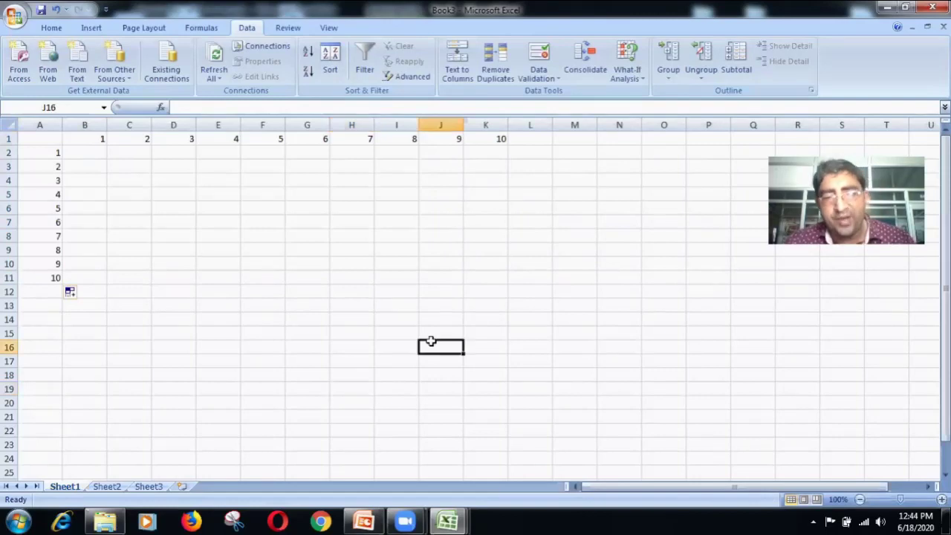
pyautogui.write('5')
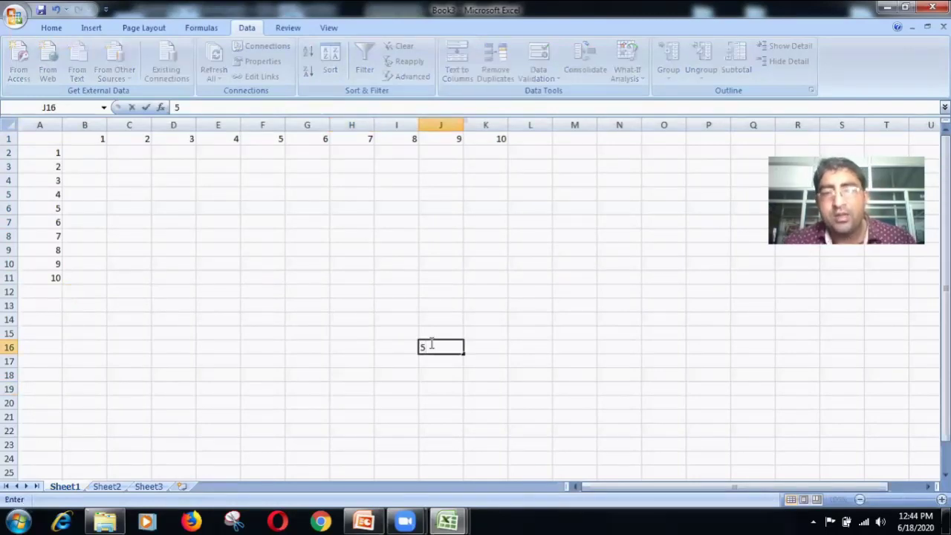
pyautogui.click(534, 327)
pyautogui.write('9')
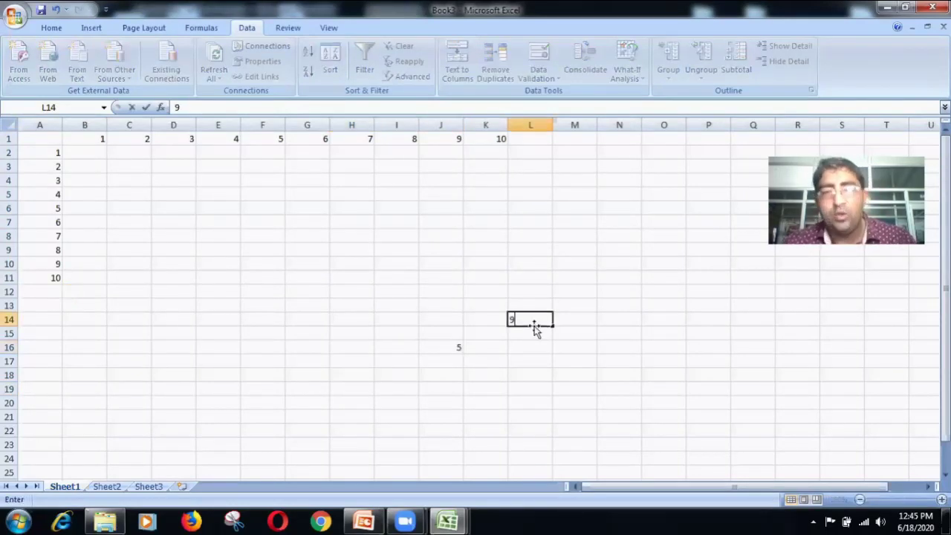
pyautogui.click(441, 346)
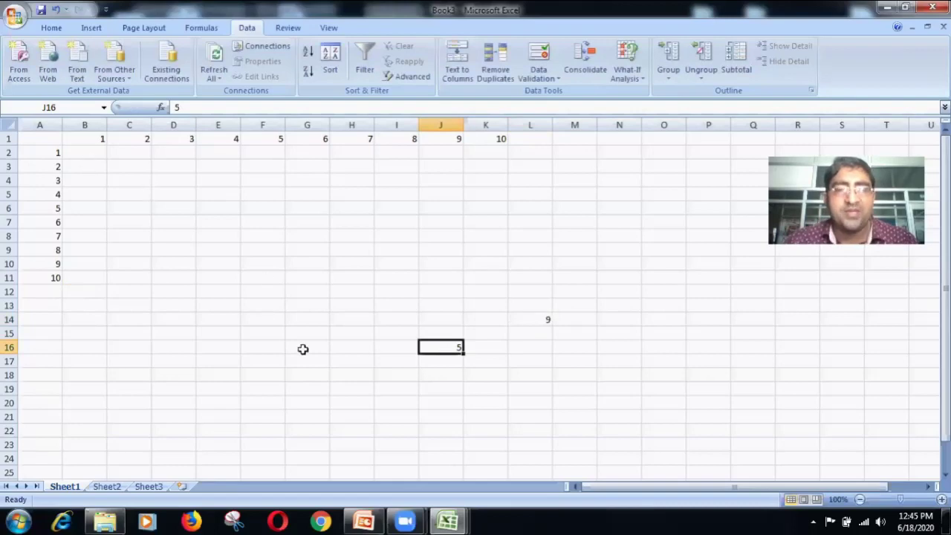
# Enter the formula =J16*L14 in cell A1, at the corner of the 1–10 grid
pyautogui.click(49, 136)
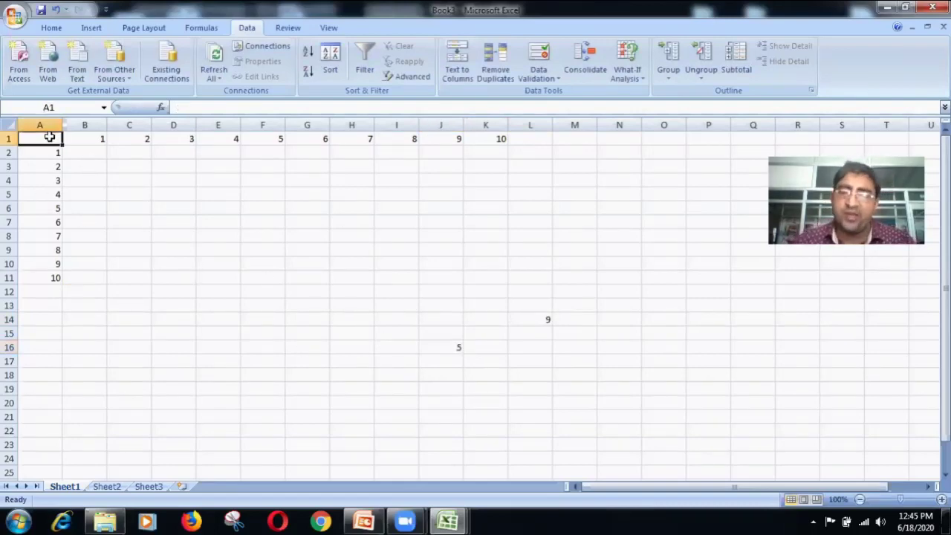
pyautogui.write('=')
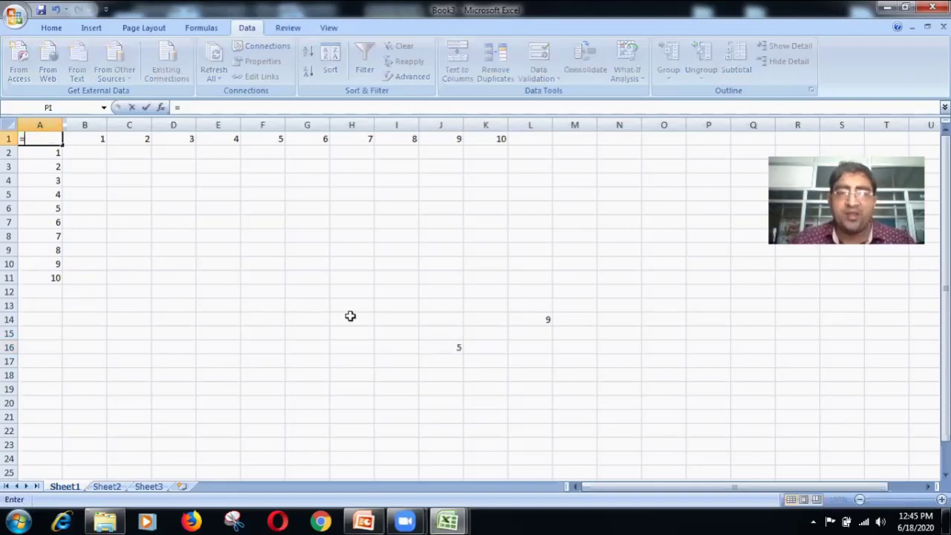
pyautogui.click(458, 347)
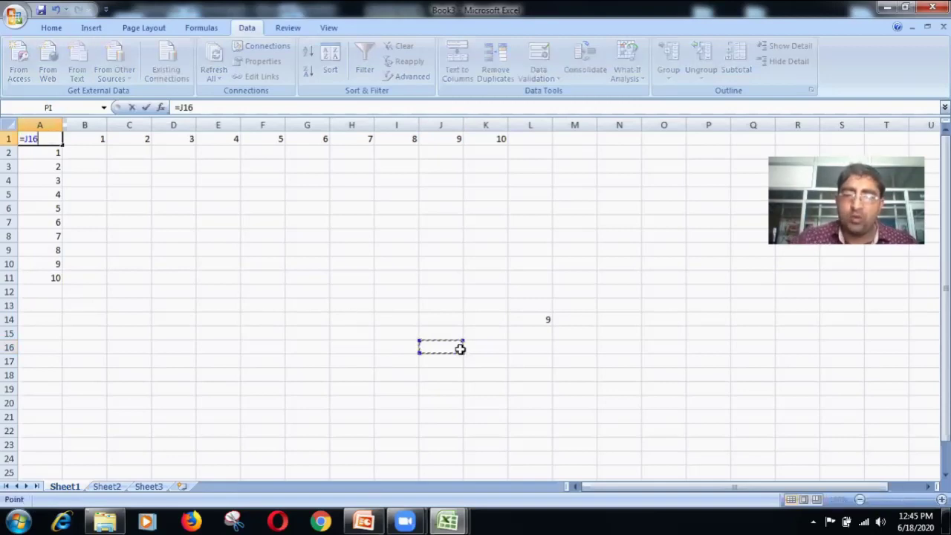
pyautogui.write('*')
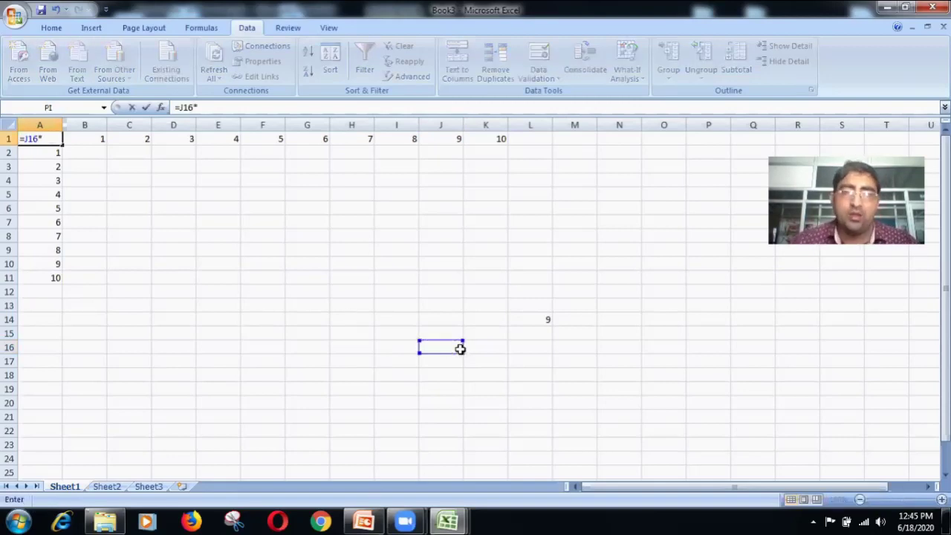
pyautogui.click(530, 319)
pyautogui.press('Return')
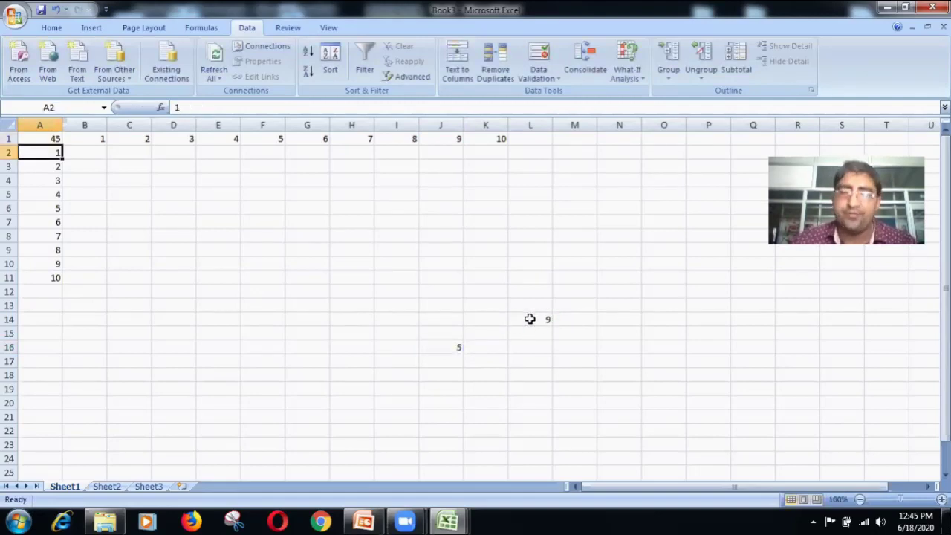
# Create a What-If data table over A1:K11 with row input cell L14 and column input cell J16
pyautogui.moveTo(45, 139); pyautogui.dragTo(481, 276)
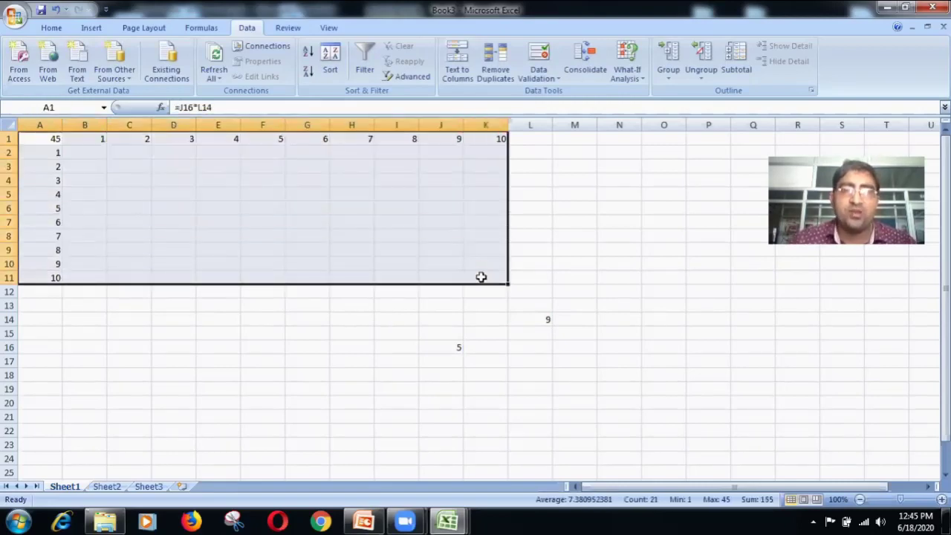
pyautogui.click(628, 68)
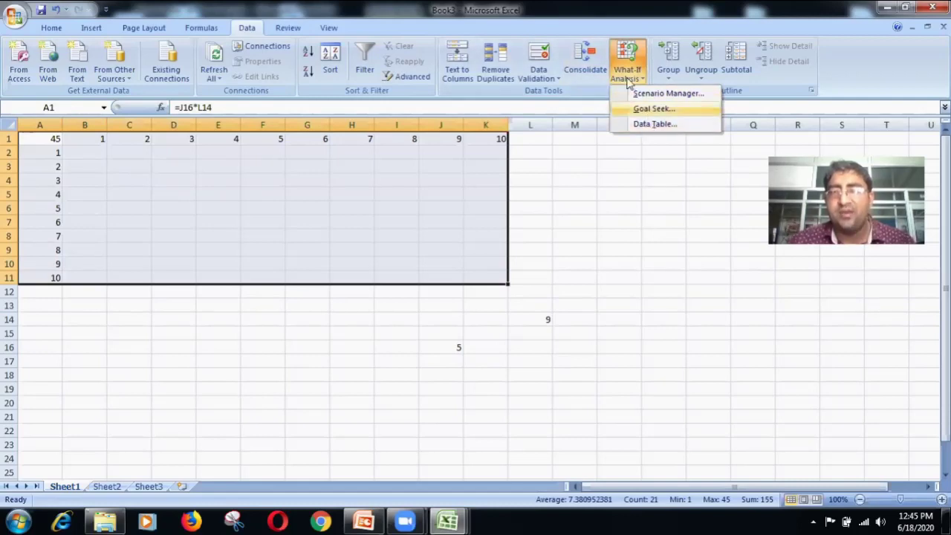
pyautogui.click(646, 125)
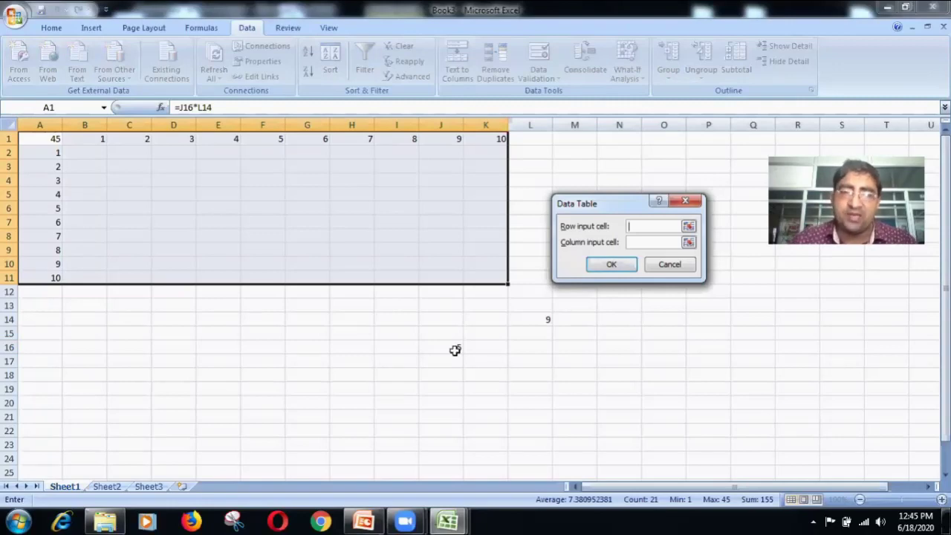
pyautogui.click(543, 321)
pyautogui.click(628, 244)
pyautogui.click(447, 343)
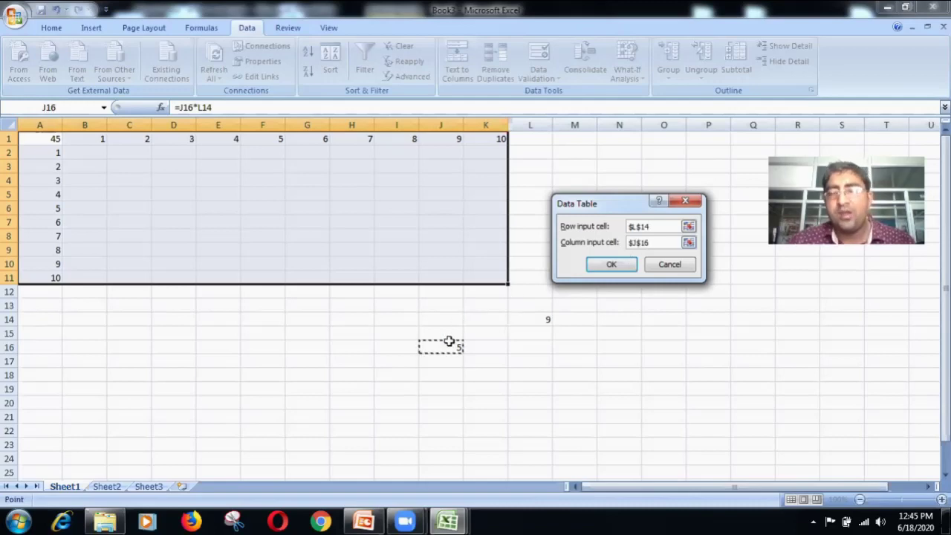
pyautogui.click(604, 266)
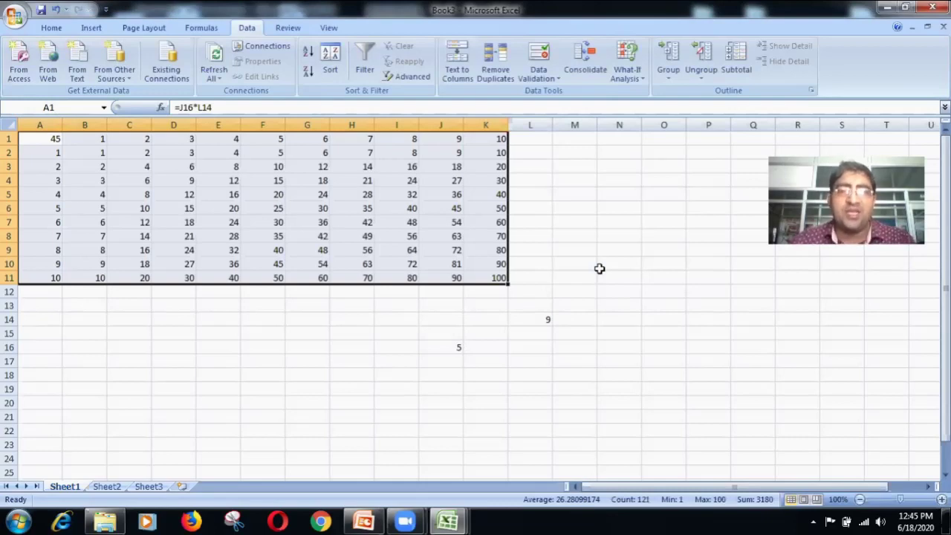
# Set the row header values of the data table to 45 in E1 and 23 in D1
pyautogui.click(232, 139)
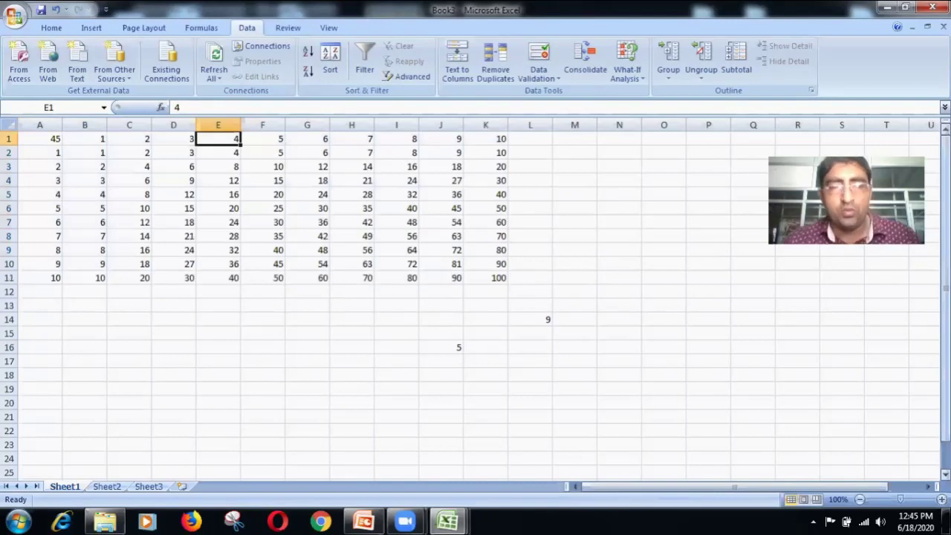
pyautogui.write('45')
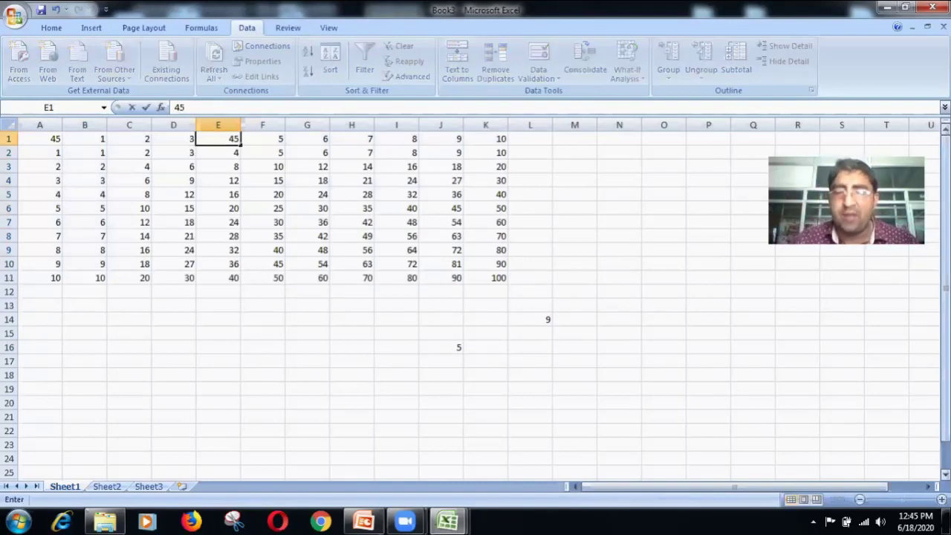
pyautogui.press('Return')
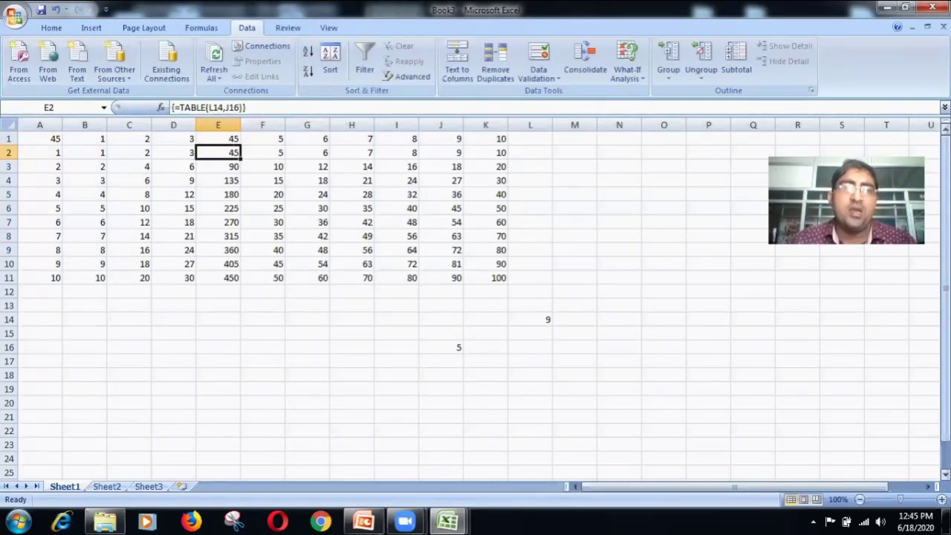
pyautogui.click(190, 136)
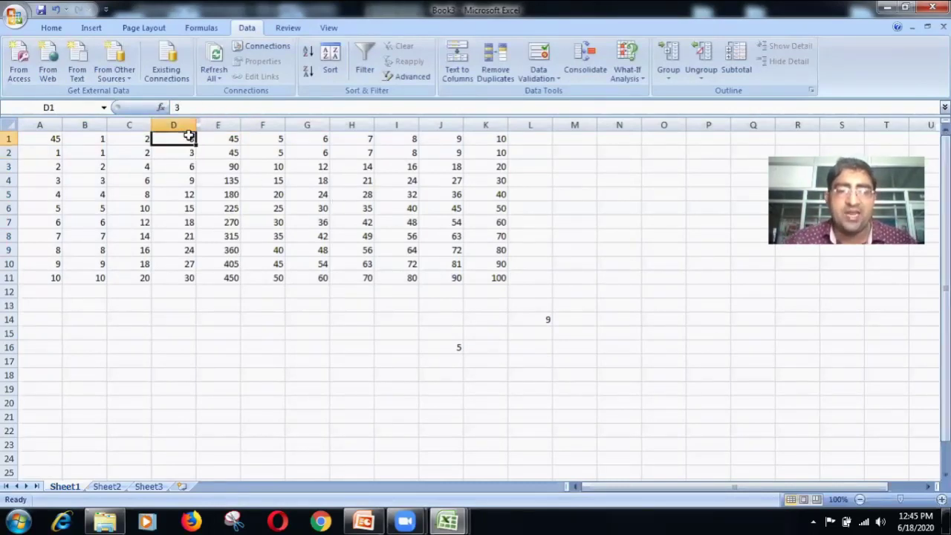
pyautogui.write('23')
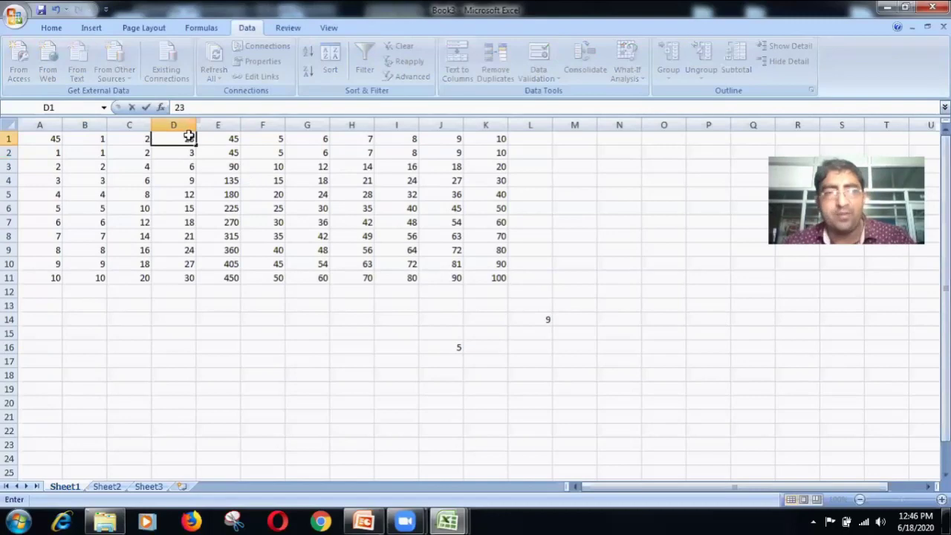
pyautogui.press('Return')
# Set the data table's header cell E1 to 60 and then to 50000
pyautogui.click(222, 139)
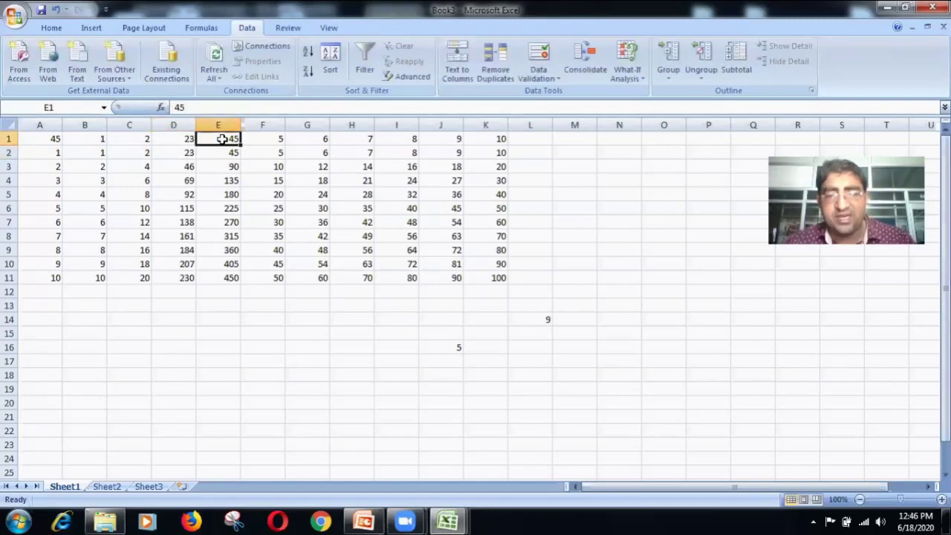
pyautogui.write('60')
pyautogui.press('Return')
pyautogui.click(222, 139)
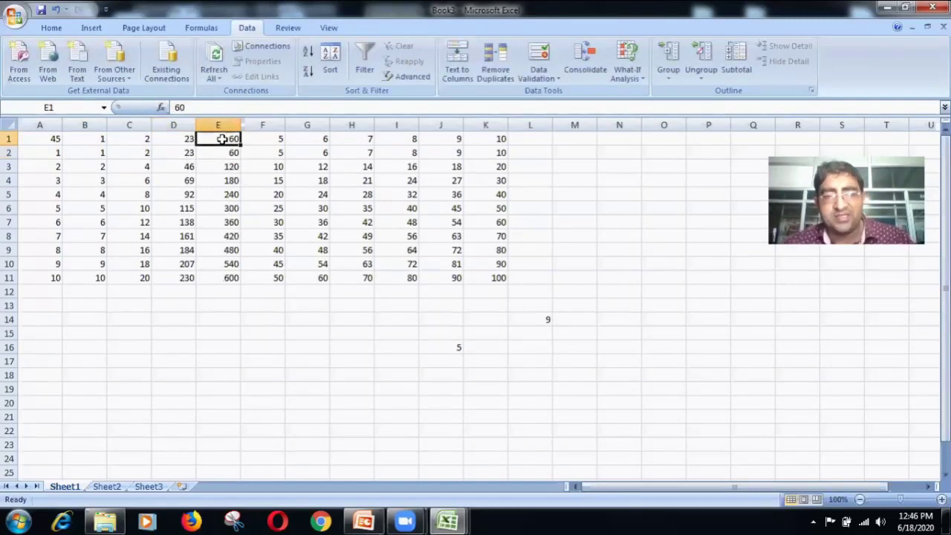
pyautogui.write('50000')
pyautogui.press('Return')
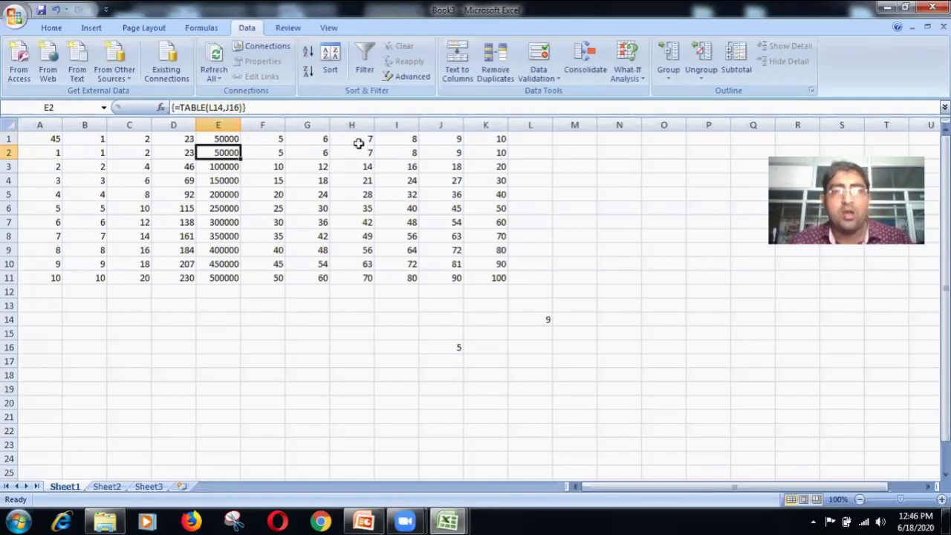
# Try to delete the single result in cell H7 of the data table, and cancel the edit
pyautogui.click(370, 218)
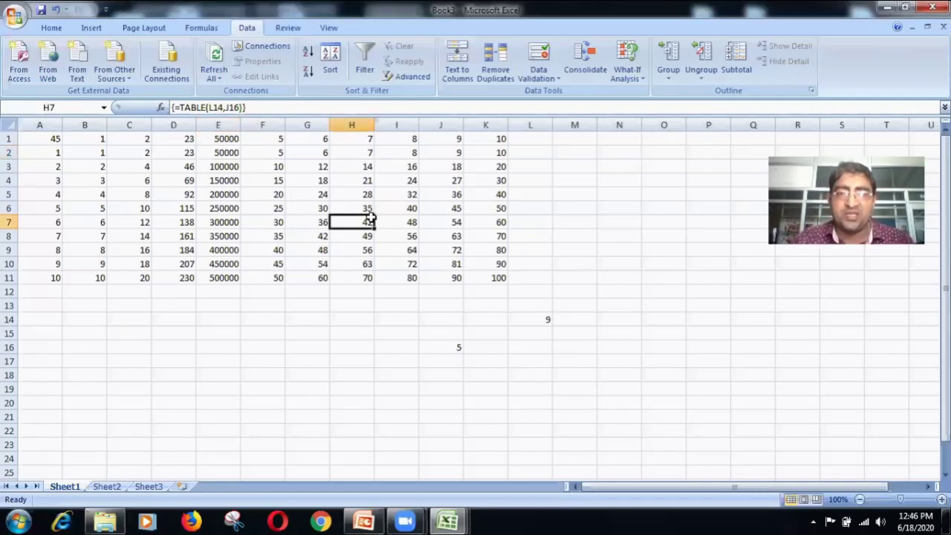
pyautogui.press('BackSpace')
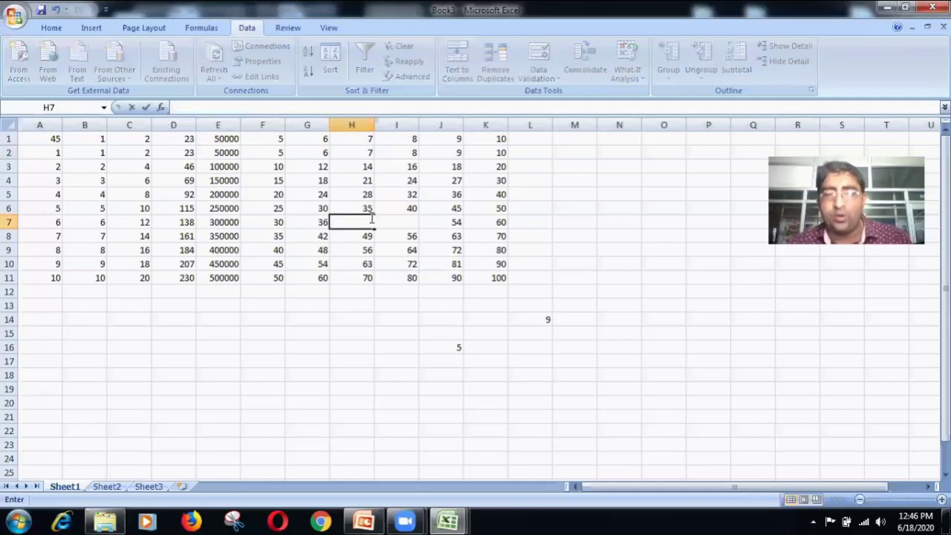
pyautogui.click(255, 220)
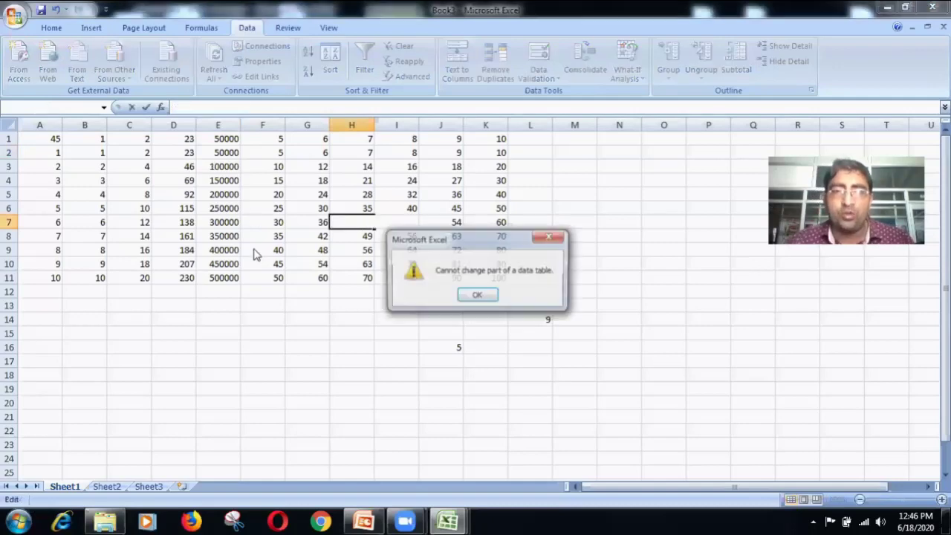
pyautogui.click(476, 297)
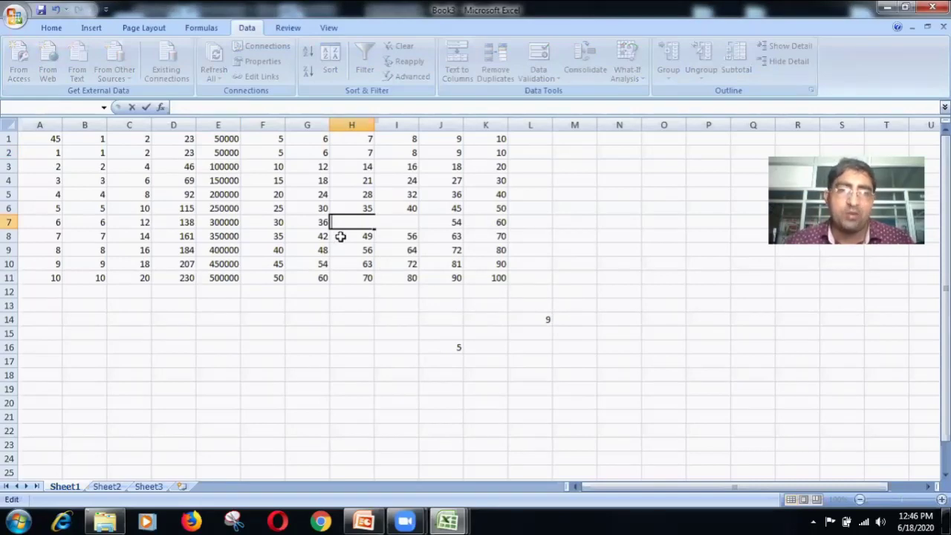
pyautogui.press('Escape')
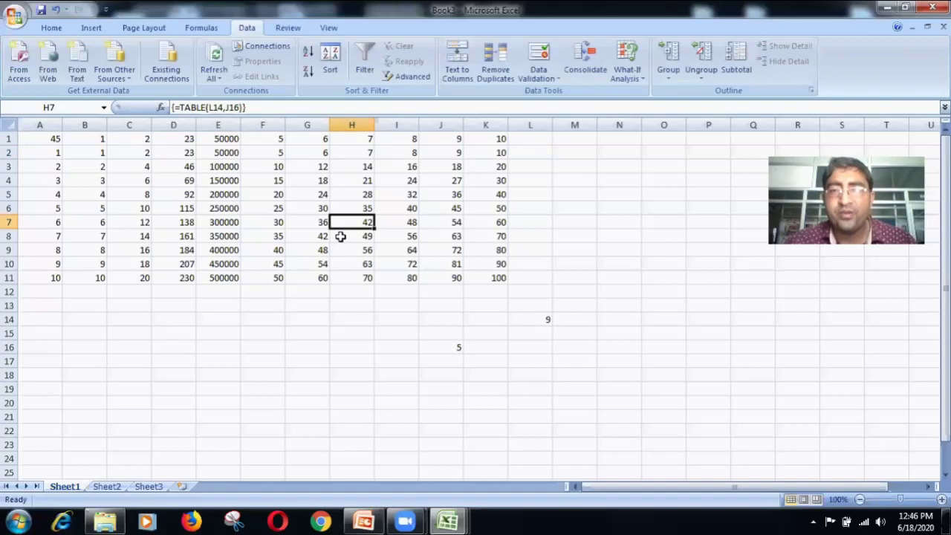
pyautogui.click(397, 333)
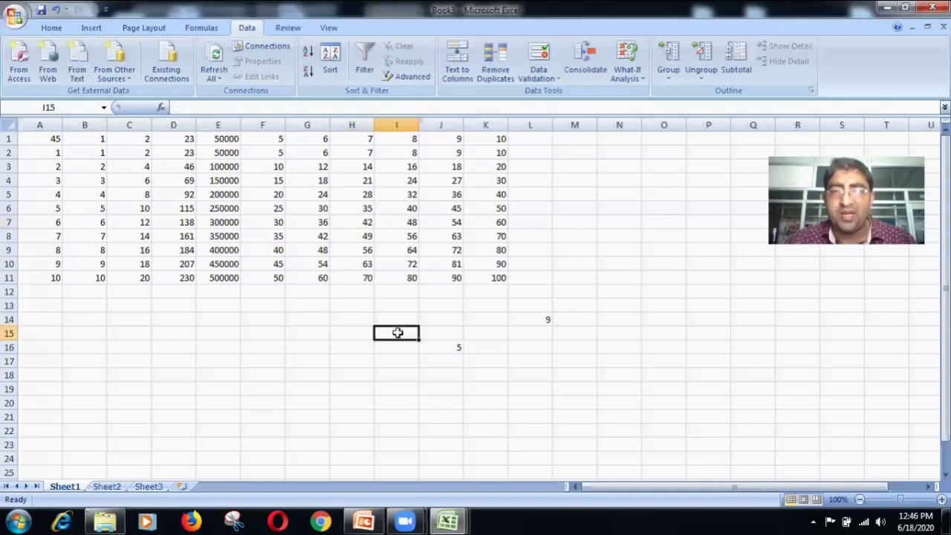
# Create a new blank workbook and enter the heading NAME in cell D3
pyautogui.click(496, 377)
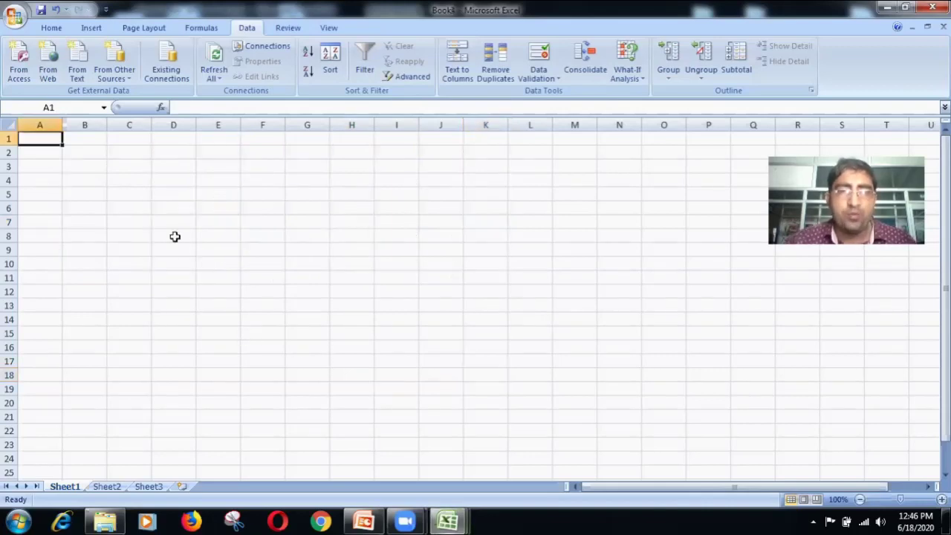
pyautogui.click(166, 165)
pyautogui.write('NAMW')
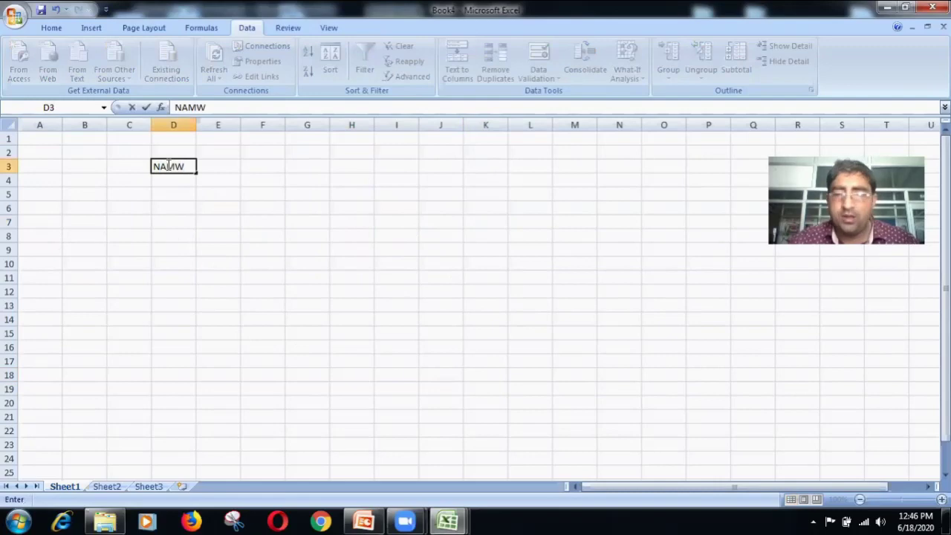
pyautogui.press('BackSpace')
pyautogui.write('E')
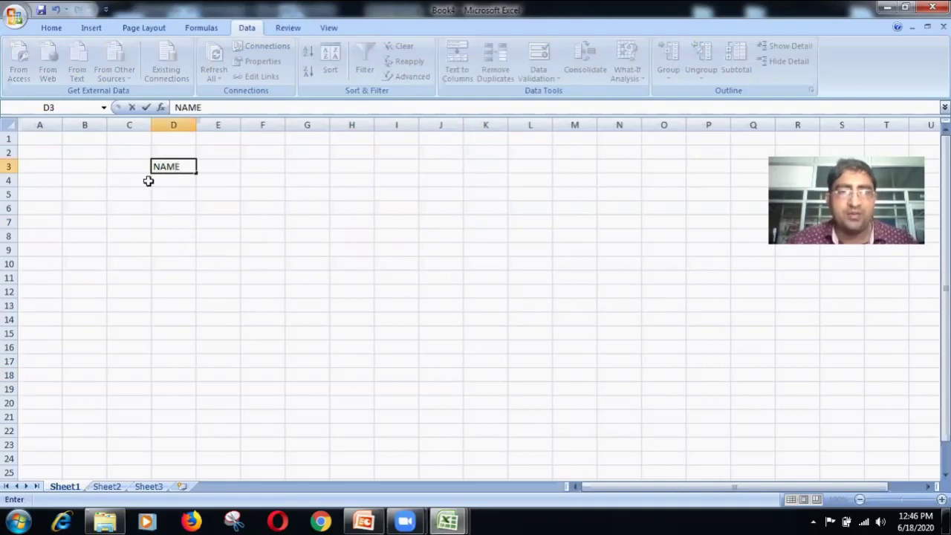
pyautogui.press('Tab')
# Enter the first student's name in D4 and fill the list of names down to D11
pyautogui.click(177, 178)
pyautogui.write('LOKESH')
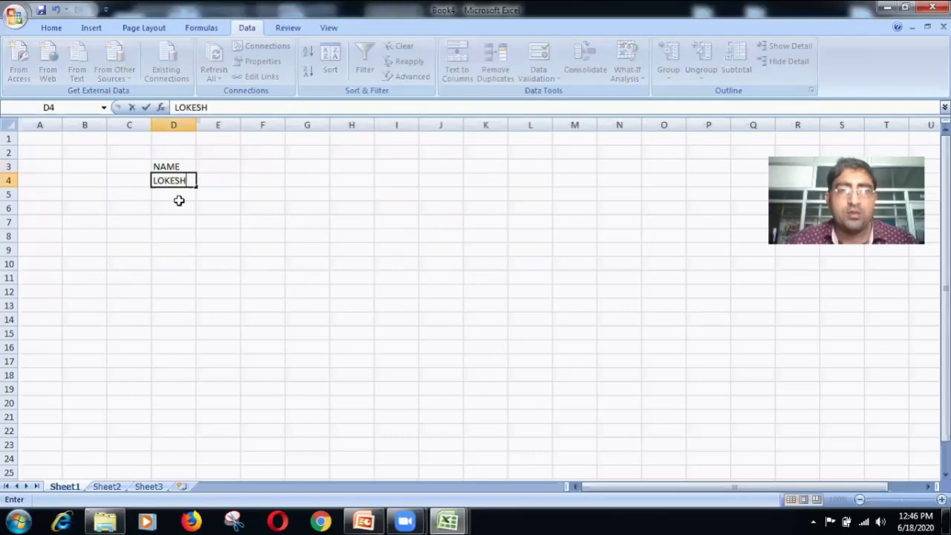
pyautogui.moveTo(196, 187); pyautogui.dragTo(198, 282)
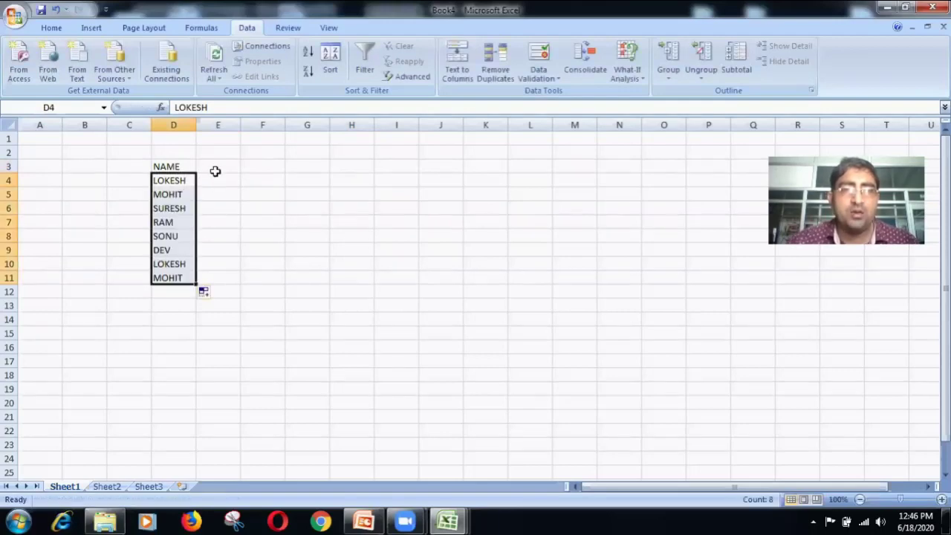
# Enter the heading ROLLNO in E3 and 2 in E4, and fill it as a series down to E11
pyautogui.click(206, 165)
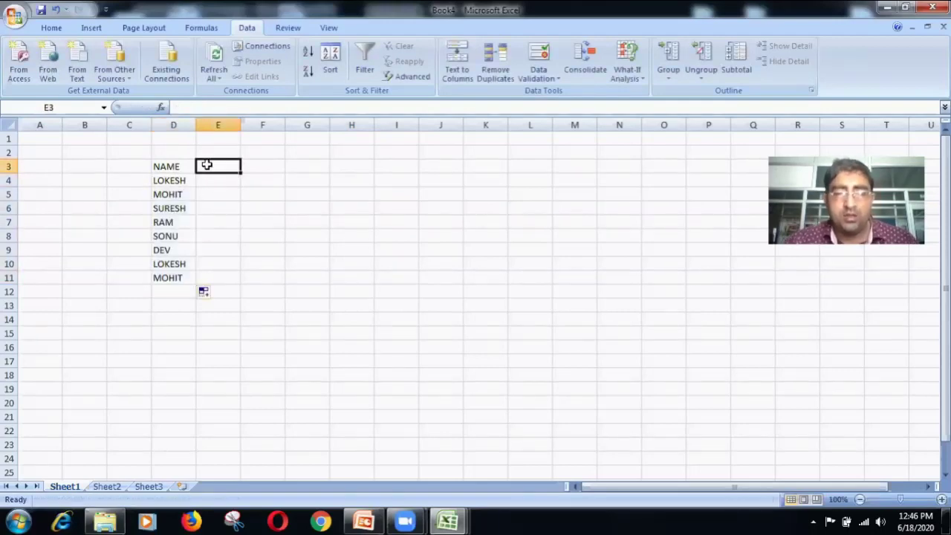
pyautogui.write('ROLLNO')
pyautogui.press('Return')
pyautogui.write('2')
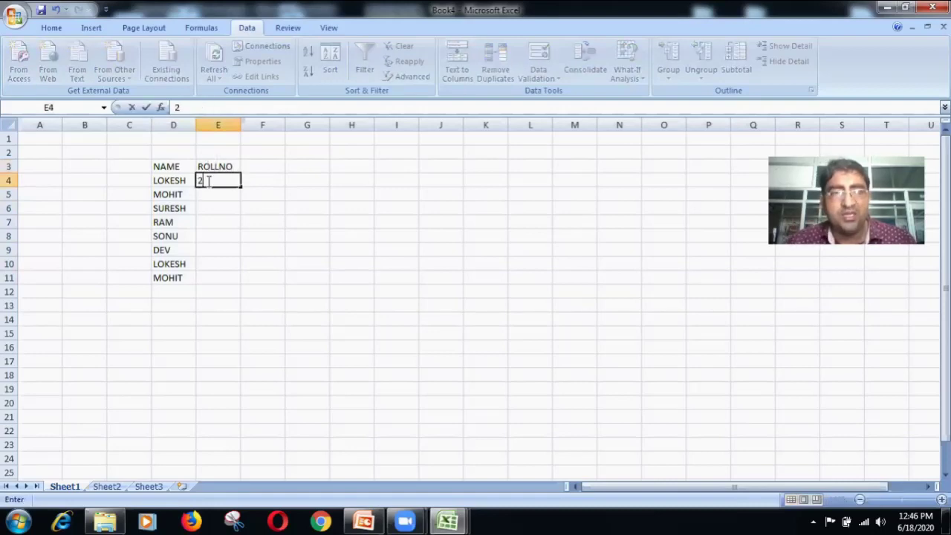
pyautogui.moveTo(236, 186); pyautogui.dragTo(254, 297)
pyautogui.click(254, 295)
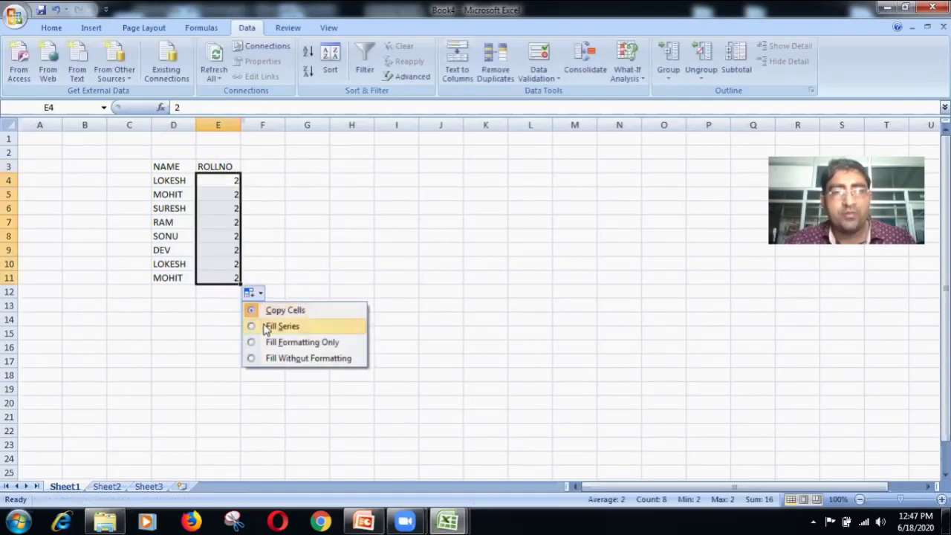
pyautogui.click(260, 322)
# Enter the heading HINDI in F3 and the mark 34 in F4, and fill it down to F11
pyautogui.click(256, 170)
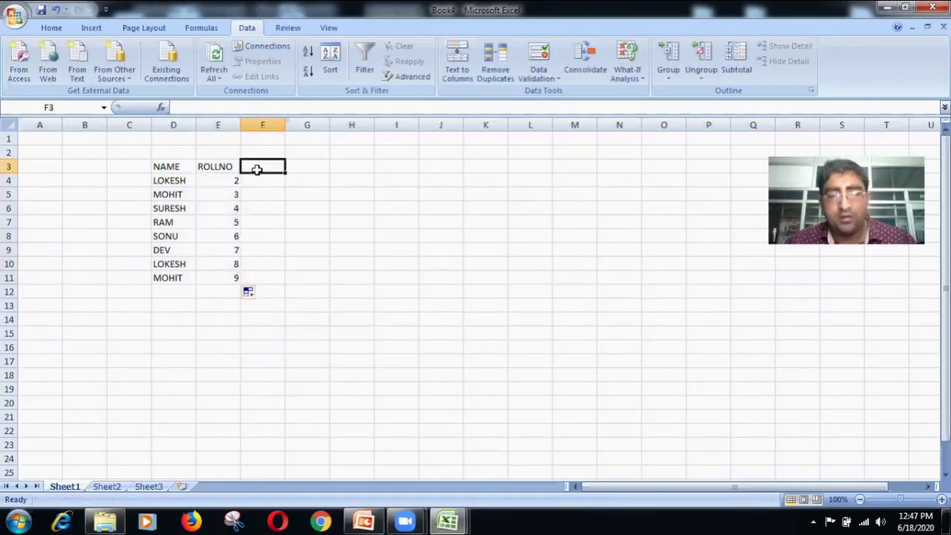
pyautogui.write('HINDI')
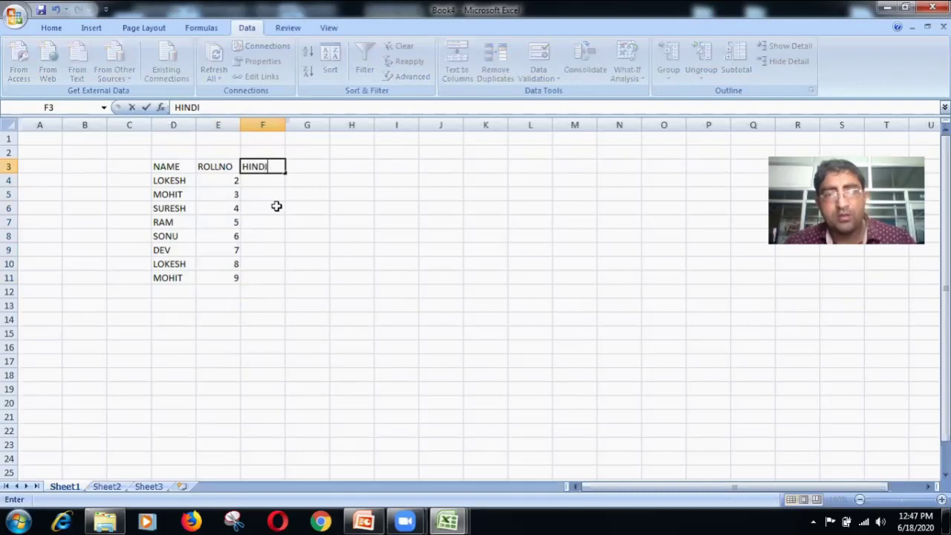
pyautogui.click(275, 206)
pyautogui.click(257, 182)
pyautogui.write('34')
pyautogui.moveTo(283, 188); pyautogui.dragTo(276, 280)
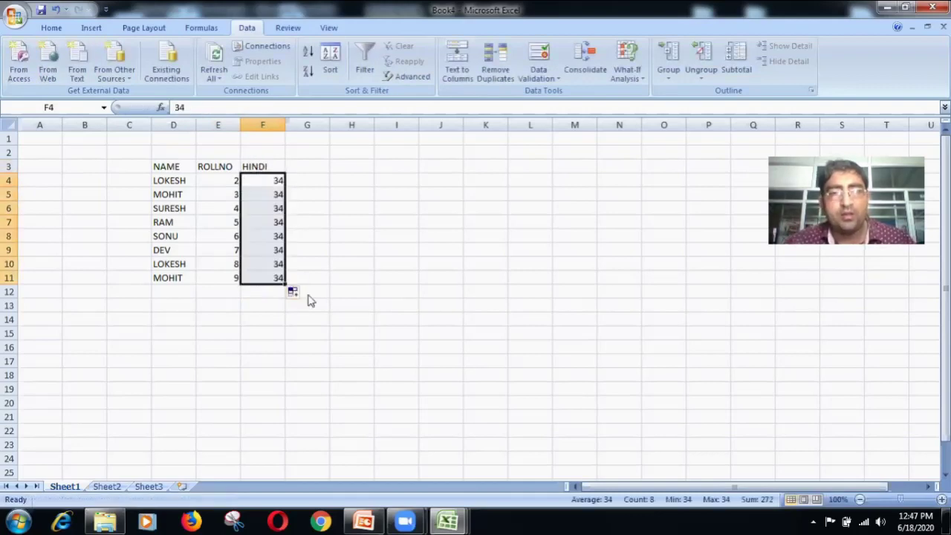
# Turn the filled HINDI marks into a series and enter the heading ENGILSH in G3
pyautogui.click(295, 293)
pyautogui.click(327, 327)
pyautogui.click(304, 168)
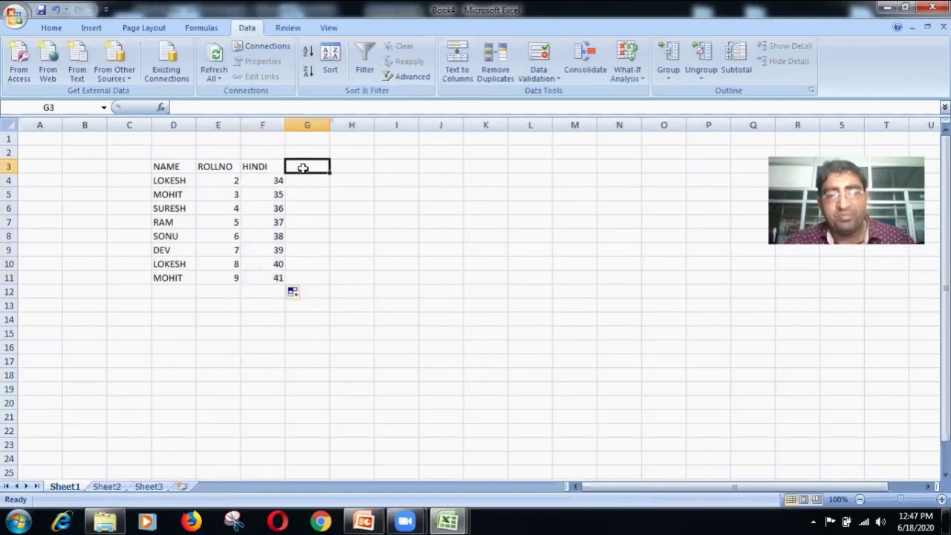
pyautogui.write('ENGI')
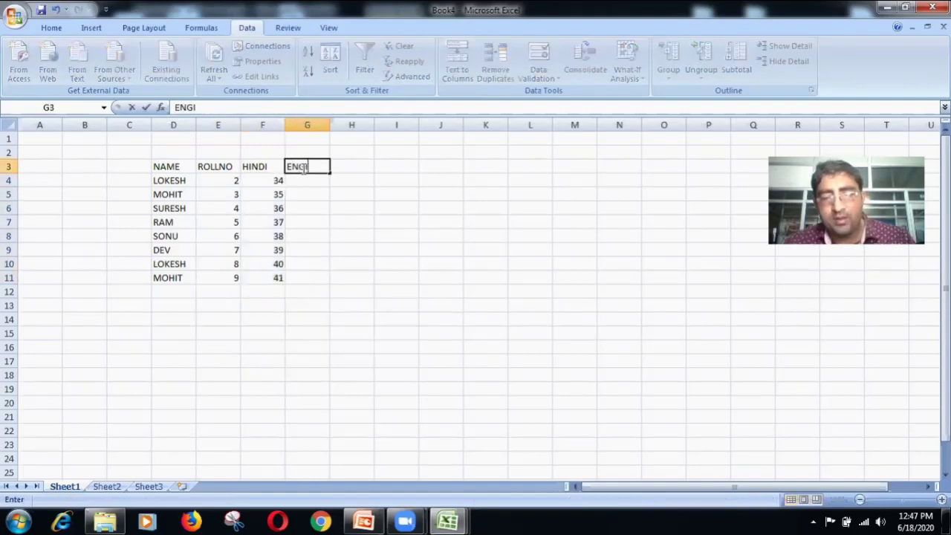
pyautogui.write('LSH')
# Enter the mark 56 in G4 and fill it as a series down to G11
pyautogui.click(321, 184)
pyautogui.write('56')
pyautogui.moveTo(330, 186); pyautogui.dragTo(326, 284)
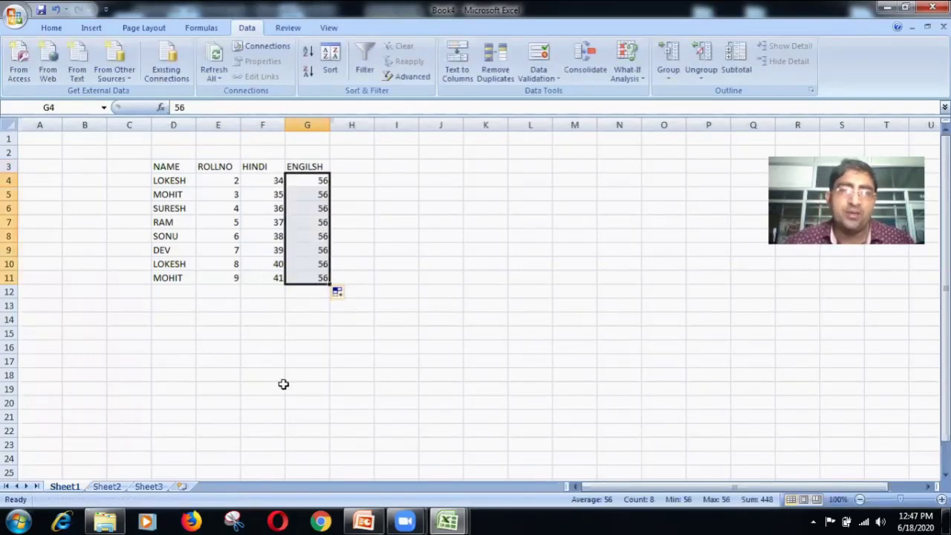
pyautogui.click(337, 292)
pyautogui.click(347, 325)
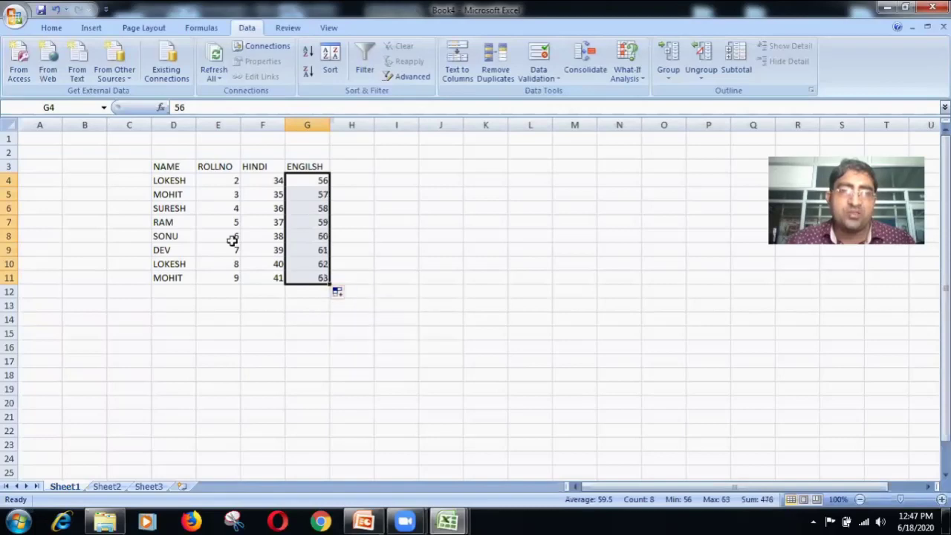
# Group the marks table D3:G11 by rows
pyautogui.moveTo(157, 167); pyautogui.dragTo(315, 276)
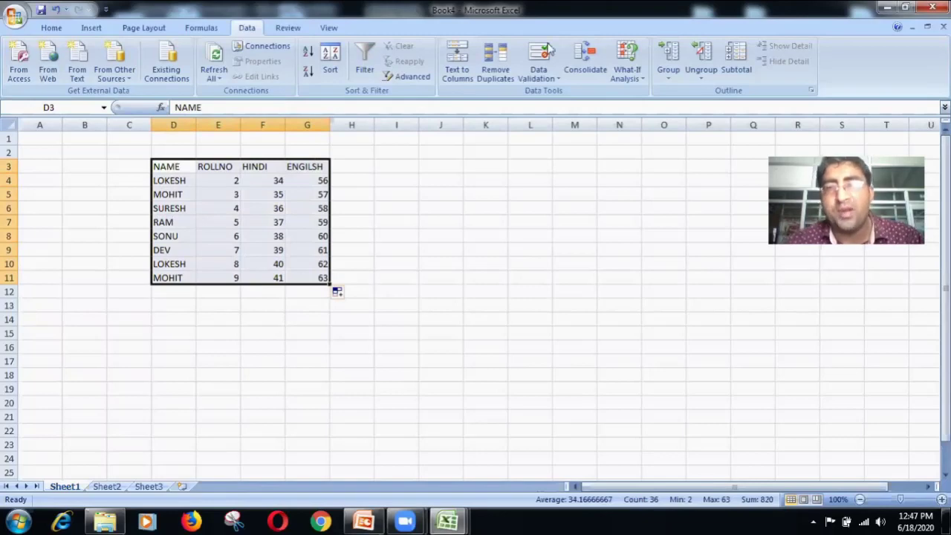
pyautogui.click(669, 88)
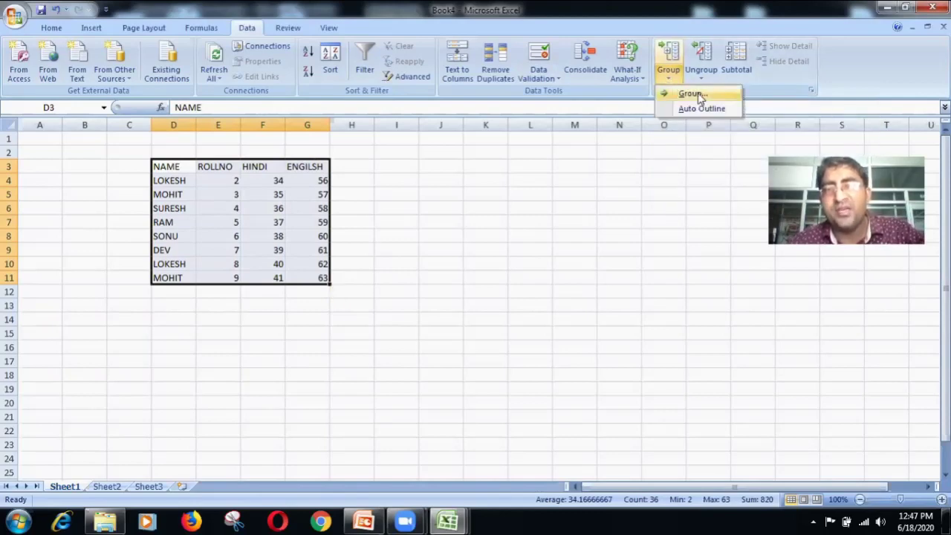
pyautogui.click(700, 98)
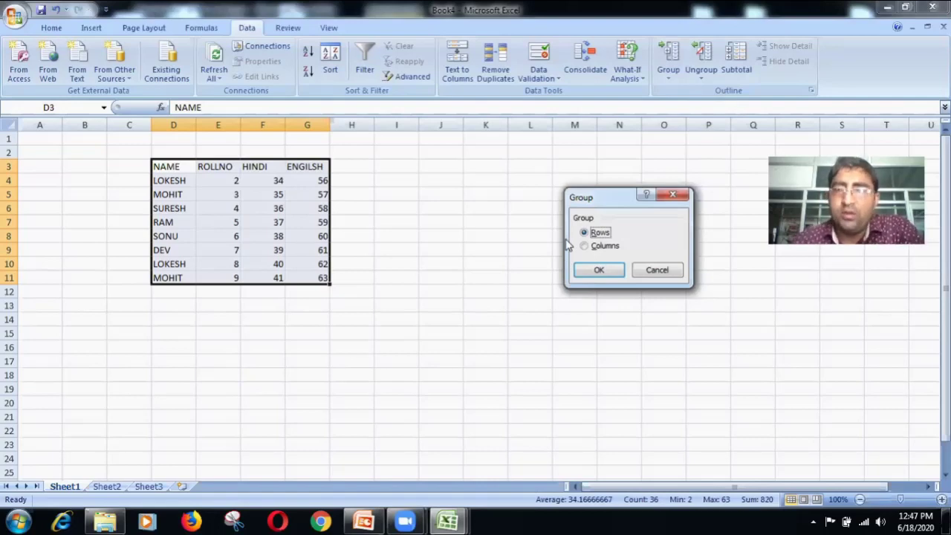
pyautogui.click(605, 249)
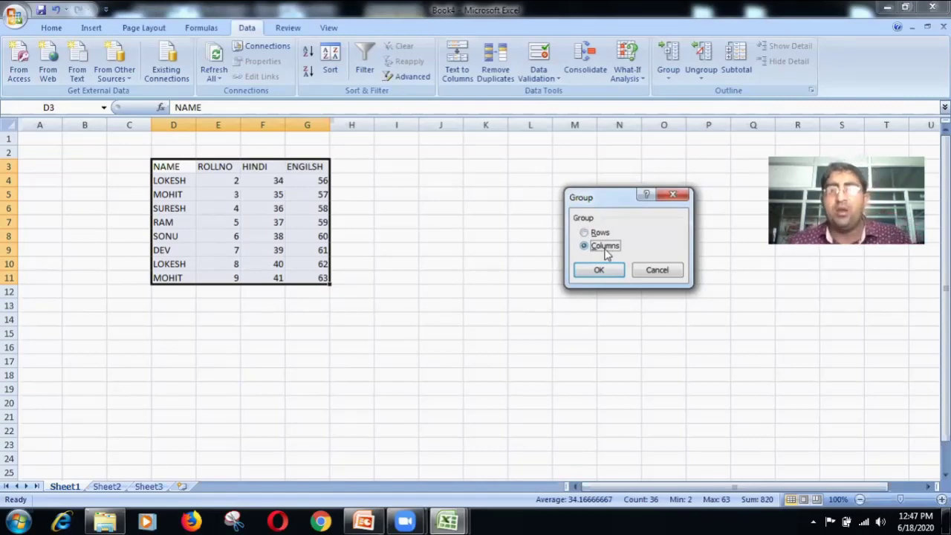
pyautogui.click(604, 233)
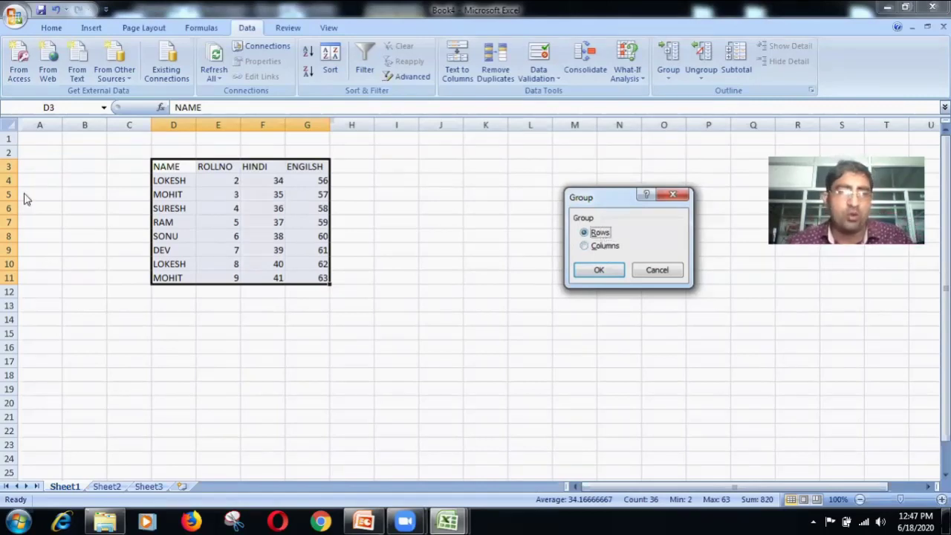
pyautogui.click(599, 269)
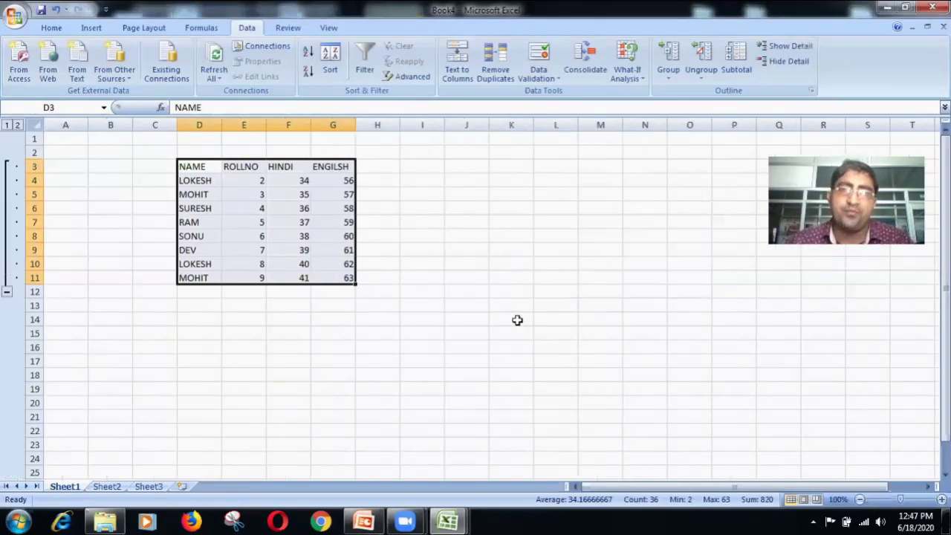
# Collapse and expand the grouped table rows, and clear the outline
pyautogui.click(7, 294)
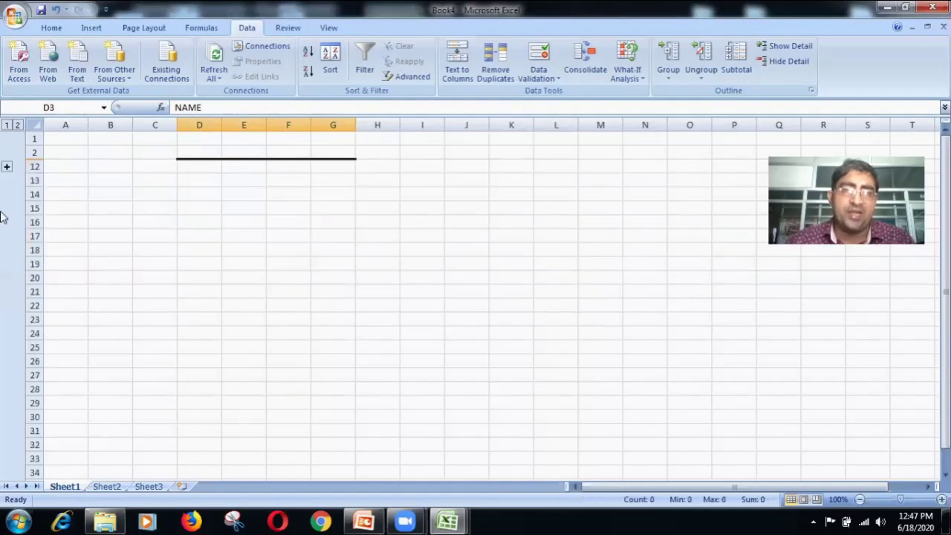
pyautogui.click(7, 169)
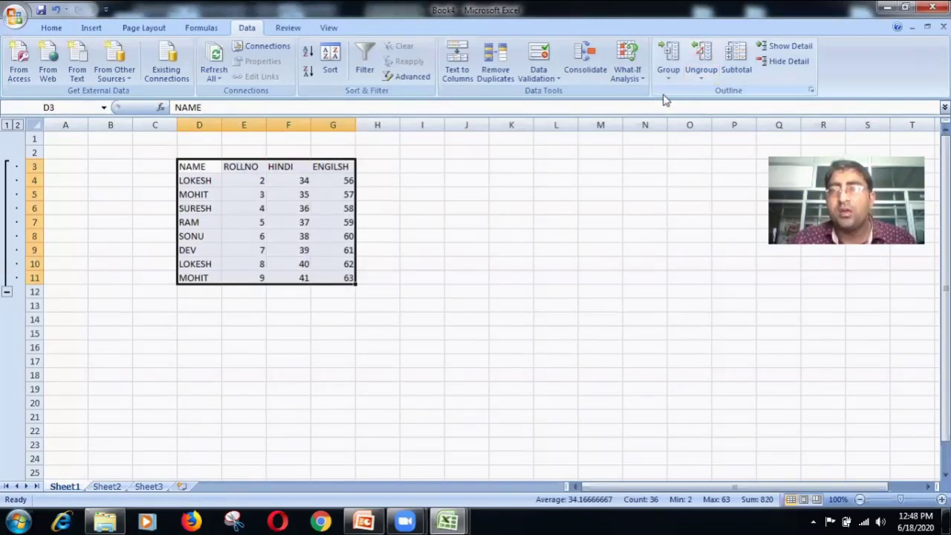
pyautogui.click(692, 80)
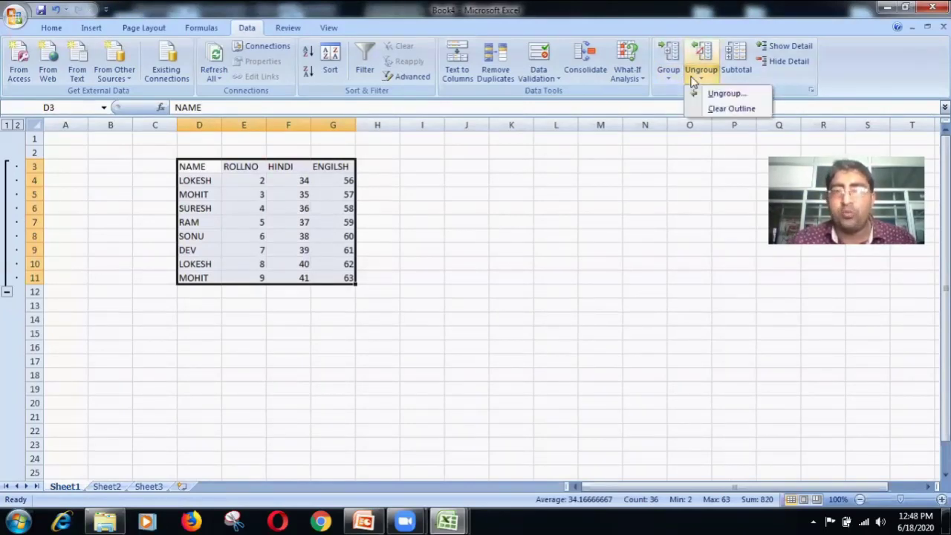
pyautogui.click(732, 108)
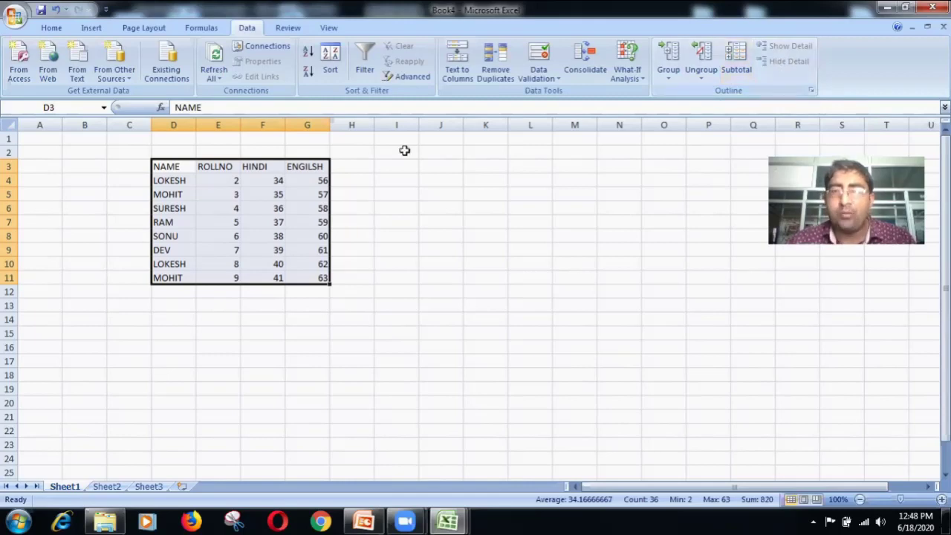
# Group rows 3 to 11 of the marks table again, using the Rows option
pyautogui.click(663, 77)
pyautogui.click(689, 95)
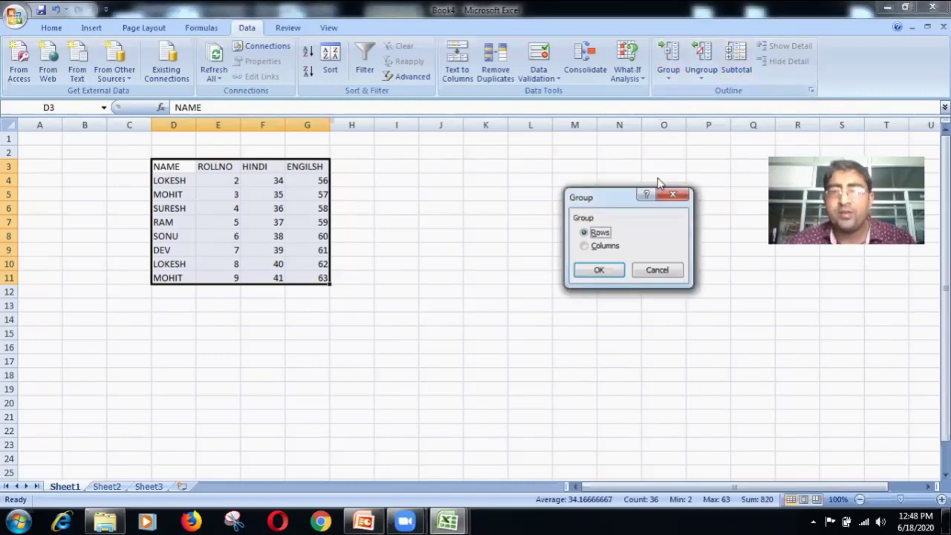
pyautogui.click(606, 272)
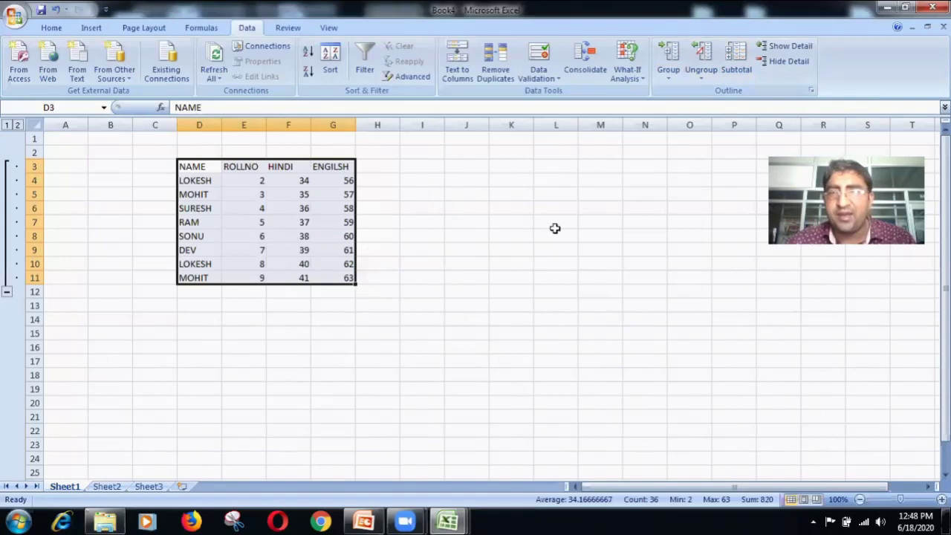
# Hide and redisplay the grouped rows twice, using Hide Detail and Show Detail
pyautogui.click(777, 63)
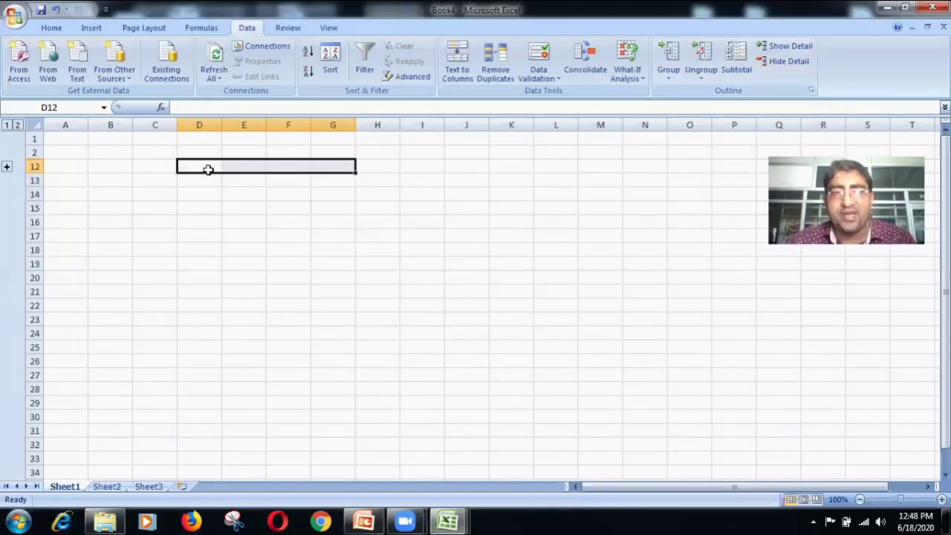
pyautogui.click(6, 168)
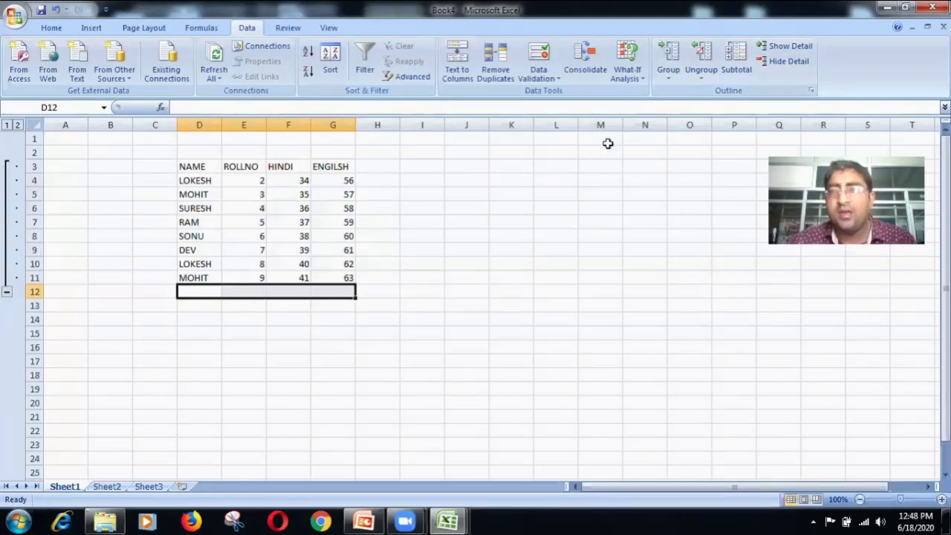
pyautogui.click(773, 61)
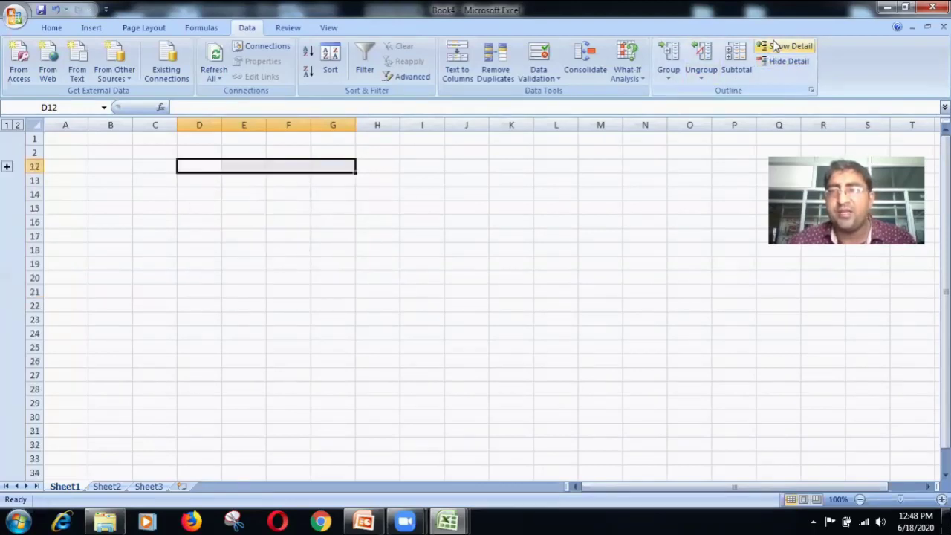
pyautogui.click(774, 46)
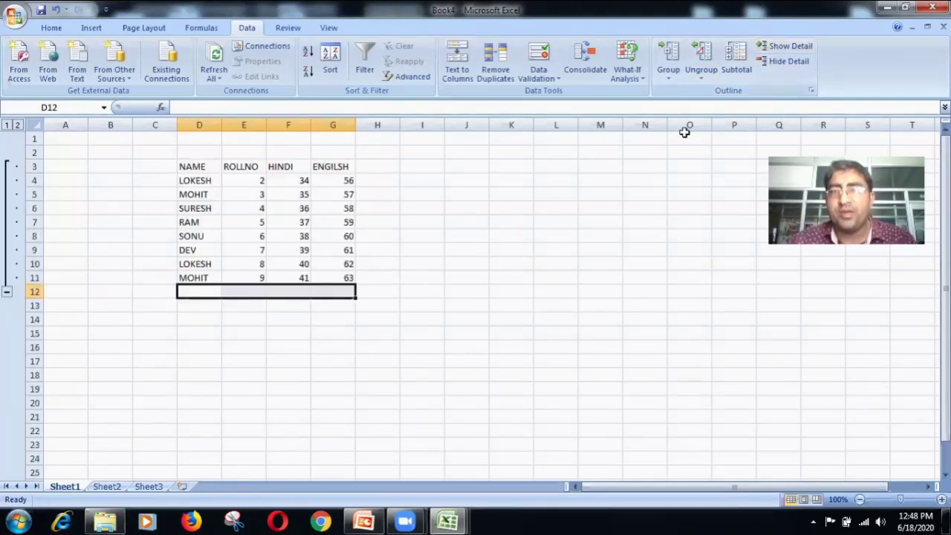
pyautogui.click(698, 77)
pyautogui.click(537, 274)
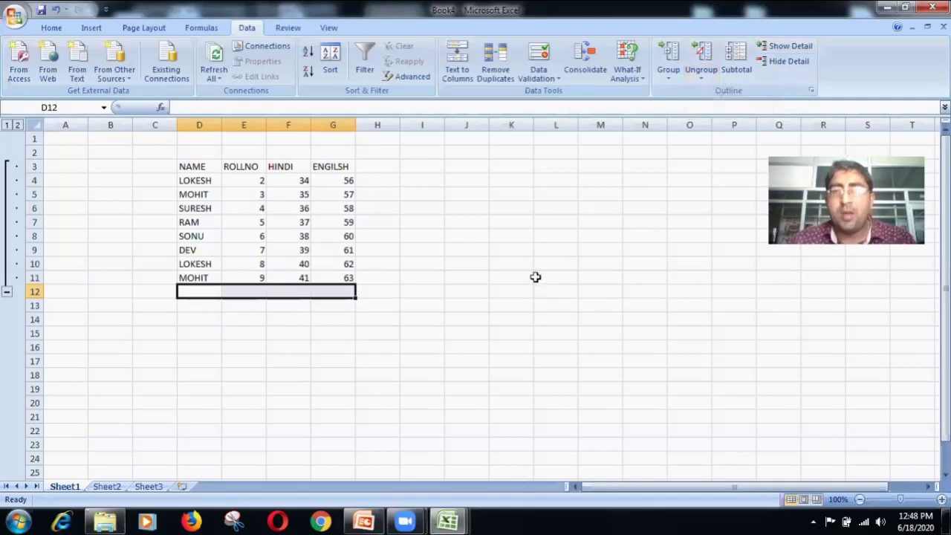
pyautogui.click(550, 276)
# AutoSum the ROLLNO, HINDI and ENGILSH columns into row 12 and check the resulting sum formulas
pyautogui.moveTo(246, 180); pyautogui.dragTo(355, 294)
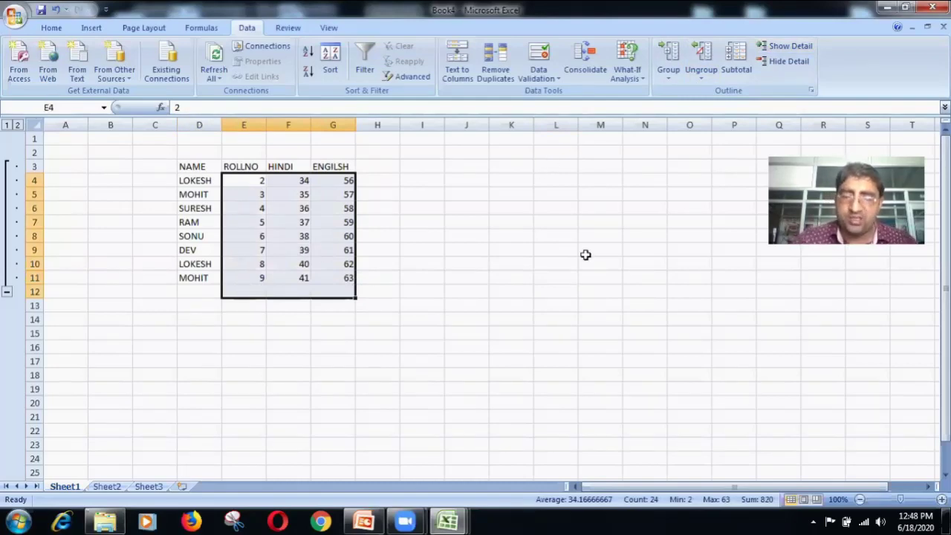
pyautogui.hotkey('alt', '=')
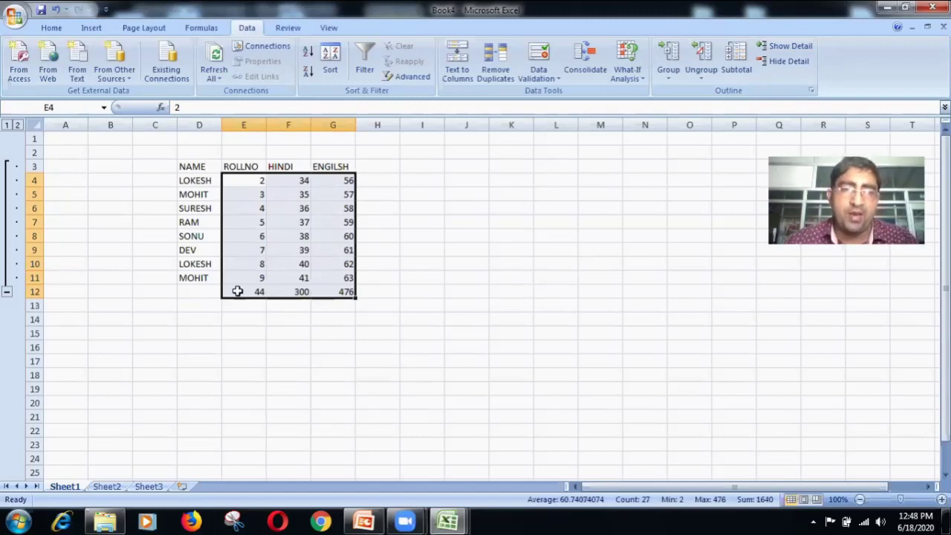
pyautogui.click(262, 291)
pyautogui.click(283, 295)
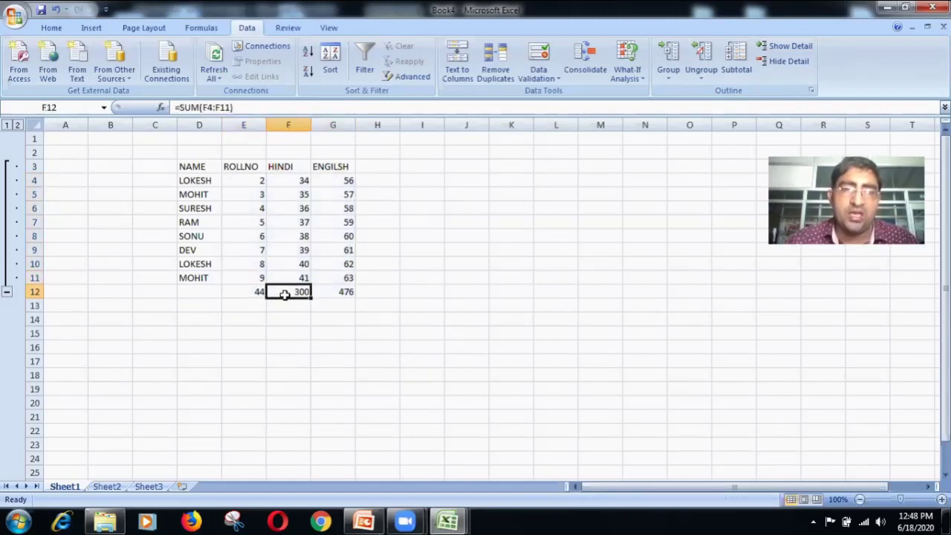
pyautogui.click(331, 180)
pyautogui.click(346, 292)
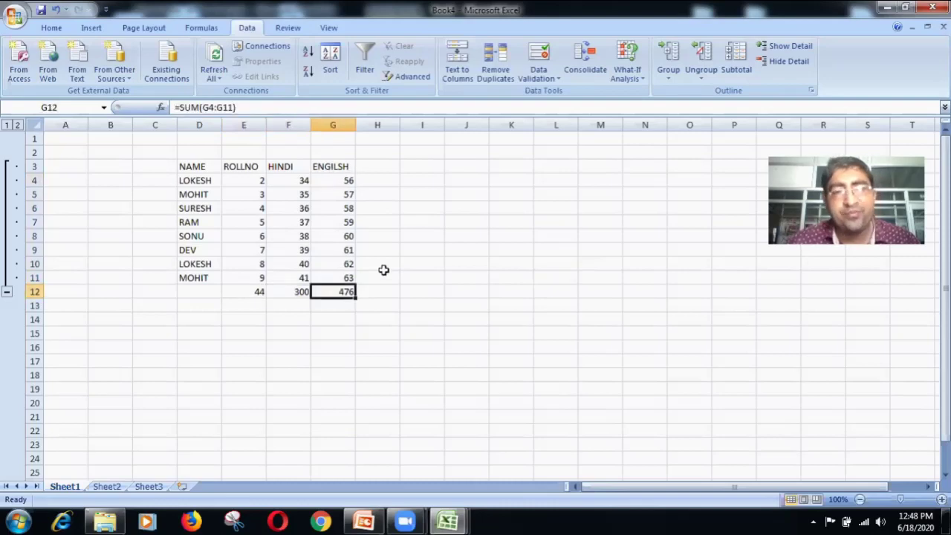
# Delete the column totals in E12:G12
pyautogui.moveTo(251, 291); pyautogui.dragTo(351, 291)
pyautogui.press('Delete')
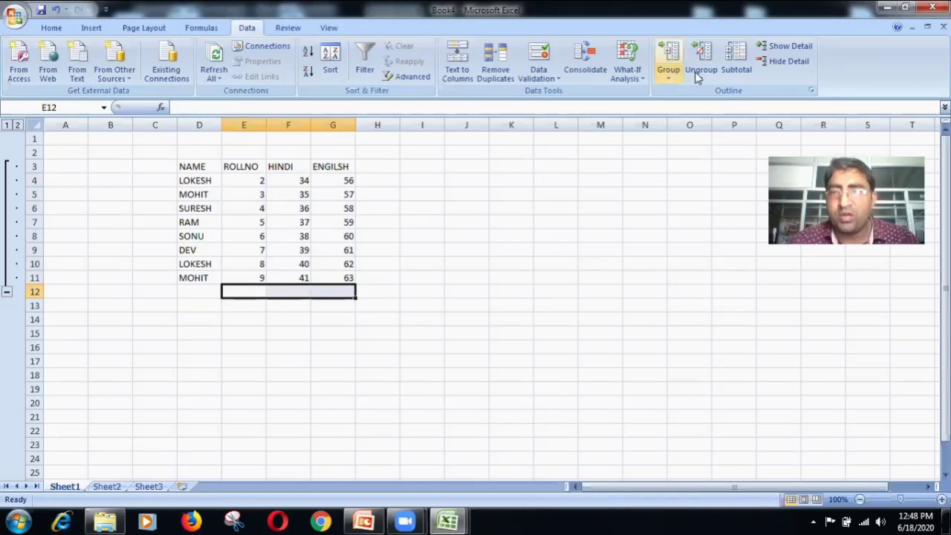
# Add Sum subtotals for ROLLNO, HINDI and ENGILSH at each change in NAME in D3:G11, and autofit column D
pyautogui.moveTo(183, 171); pyautogui.dragTo(319, 279)
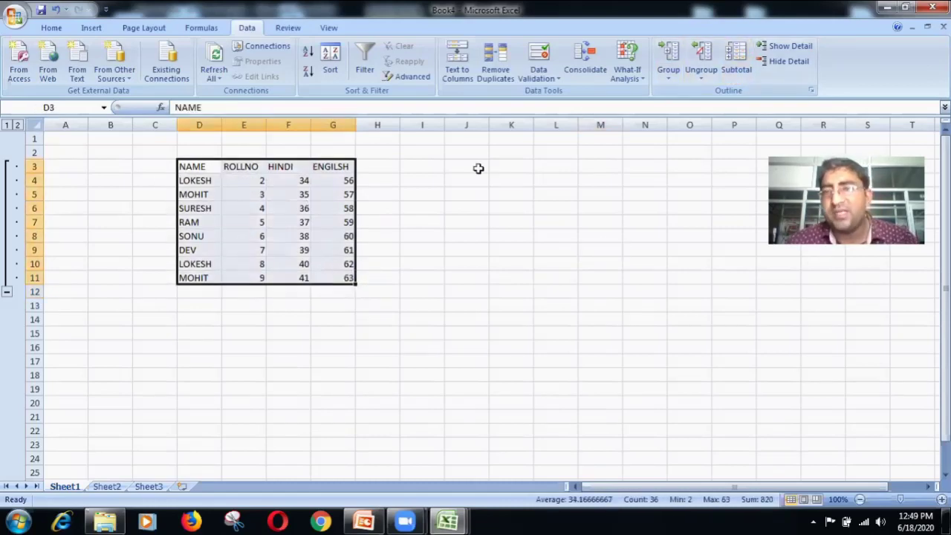
pyautogui.click(733, 68)
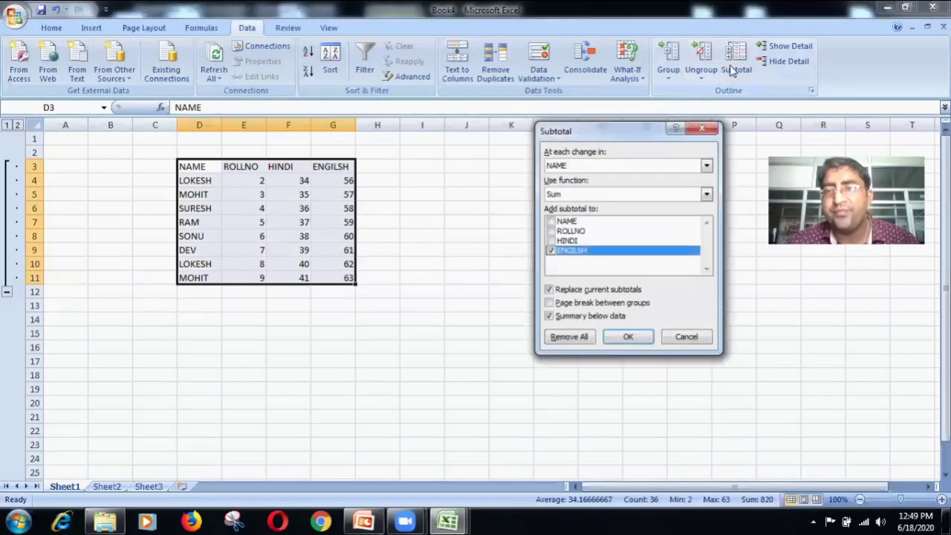
pyautogui.click(577, 242)
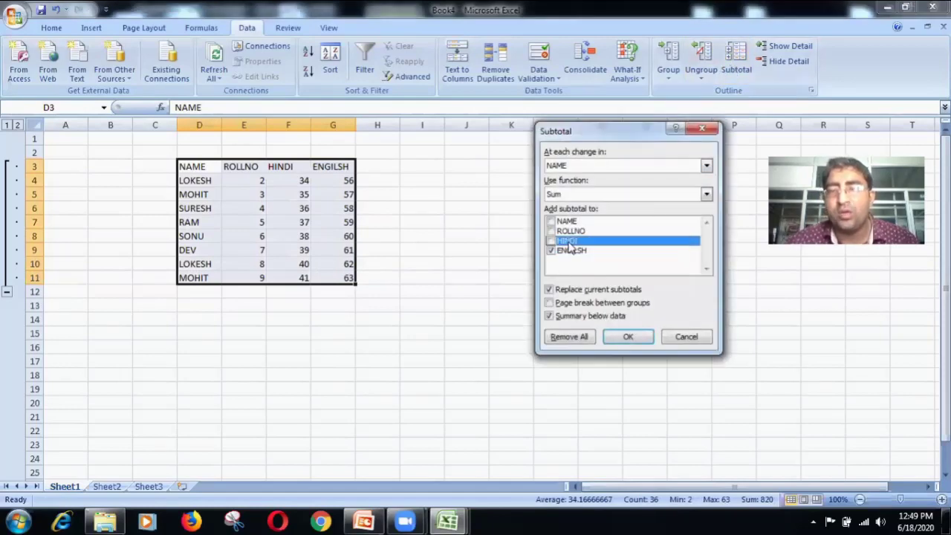
pyautogui.click(551, 232)
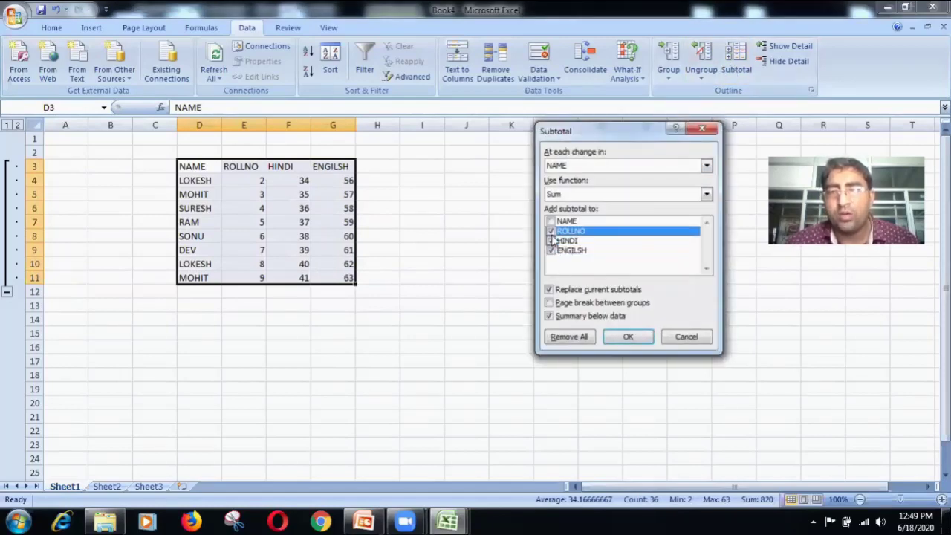
pyautogui.click(628, 337)
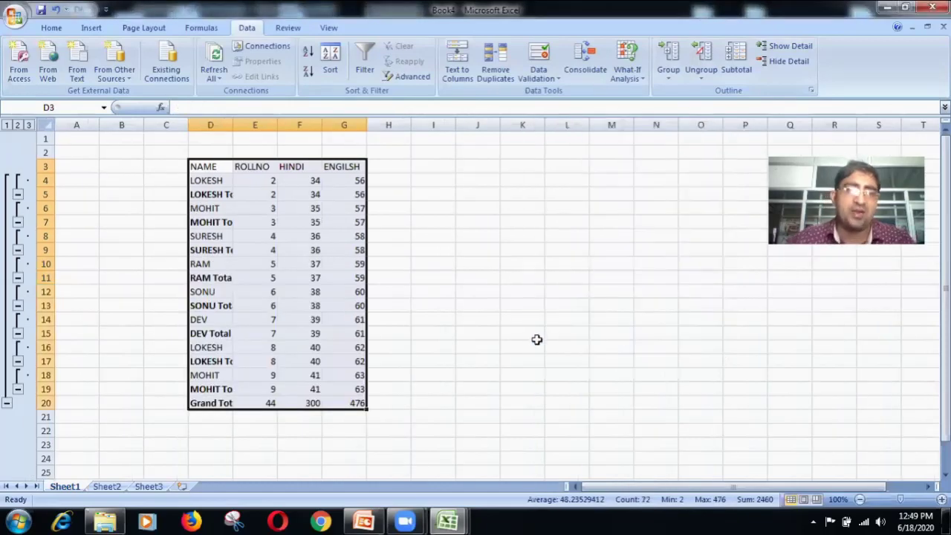
pyautogui.doubleClick(232, 125)
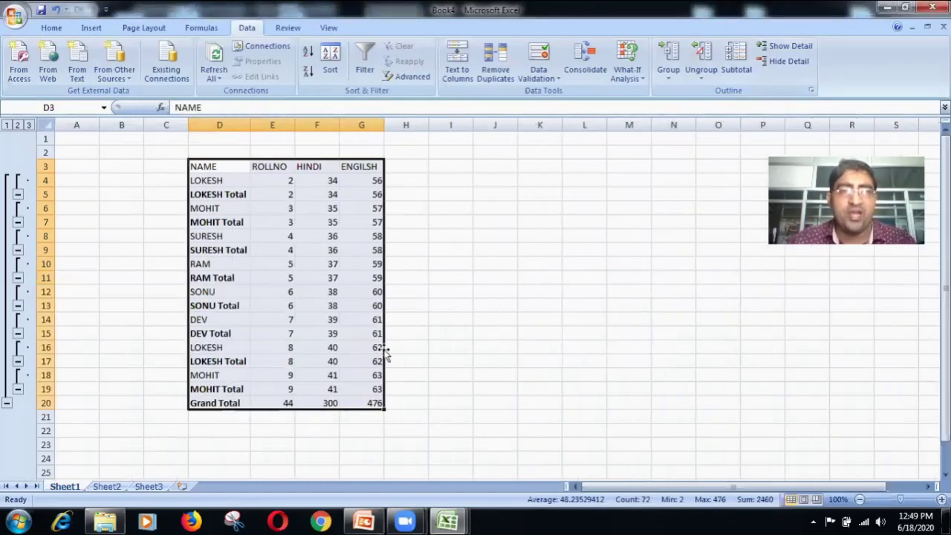
# Examine the ROLLNO subtotals for the first two students and the ROLLNO and HINDI grand total formulas
pyautogui.click(273, 187)
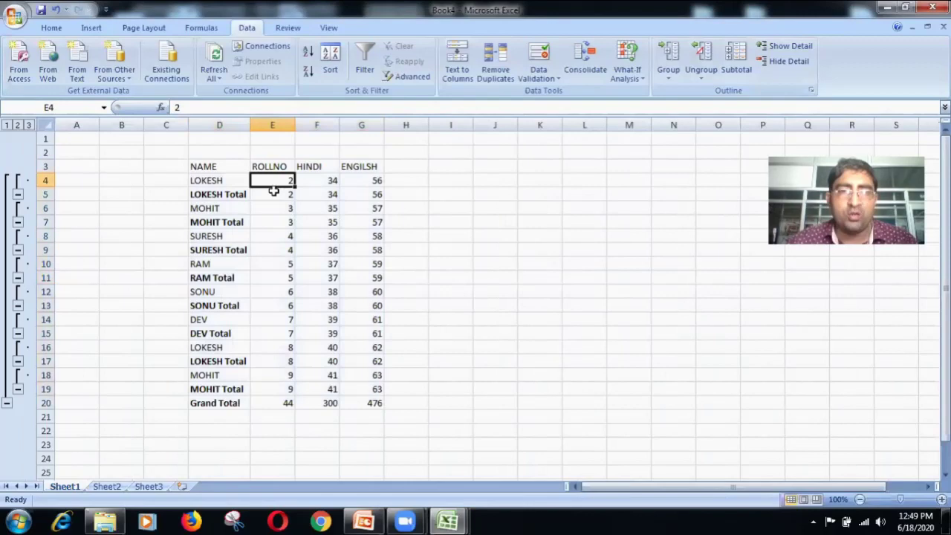
pyautogui.click(272, 194)
pyautogui.click(268, 207)
pyautogui.click(269, 225)
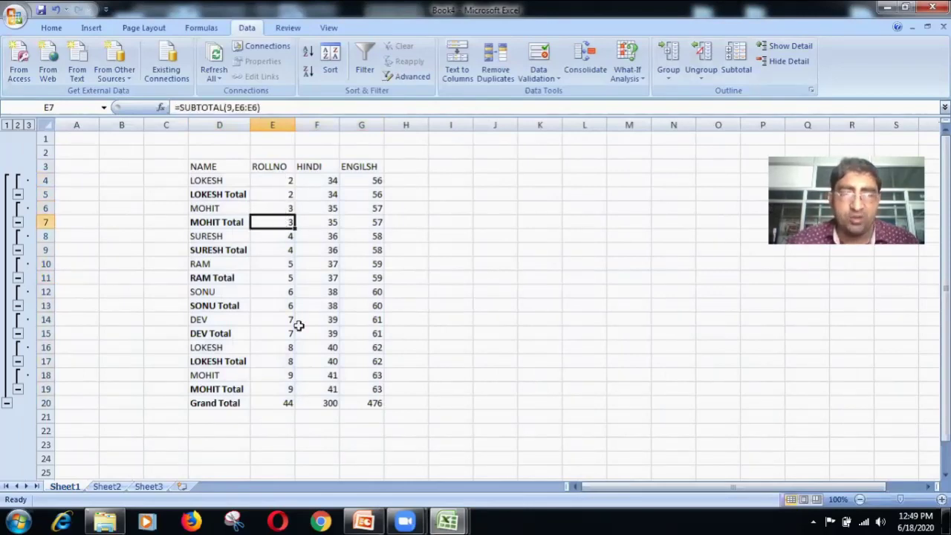
pyautogui.click(288, 404)
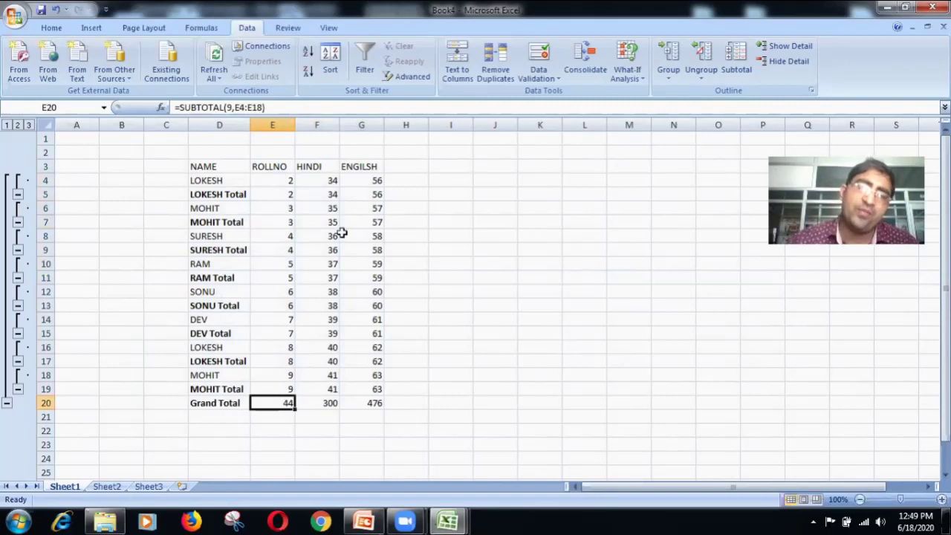
pyautogui.click(318, 402)
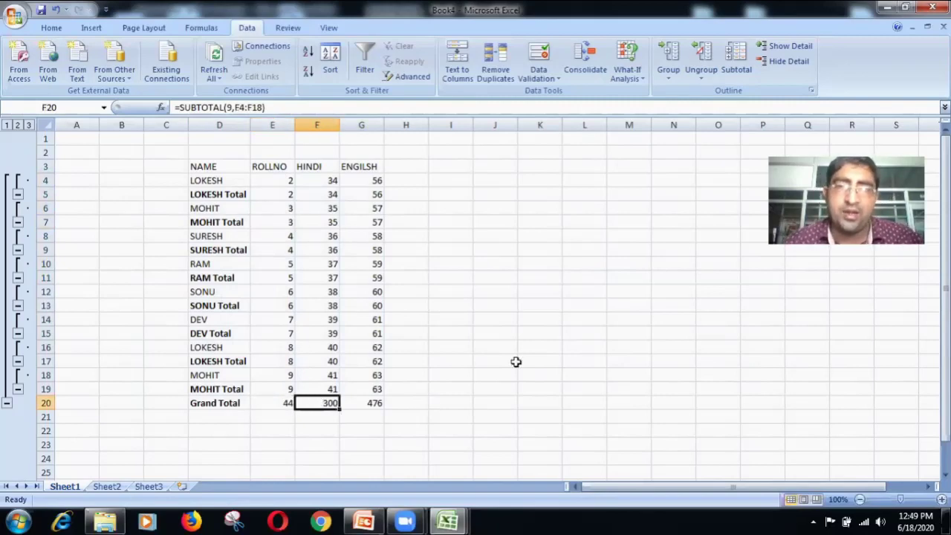
# Remove all subtotals from the marks table
pyautogui.moveTo(216, 170); pyautogui.dragTo(335, 223)
pyautogui.moveTo(361, 296); pyautogui.dragTo(385, 401)
pyautogui.click(735, 69)
pyautogui.click(568, 336)
pyautogui.click(618, 320)
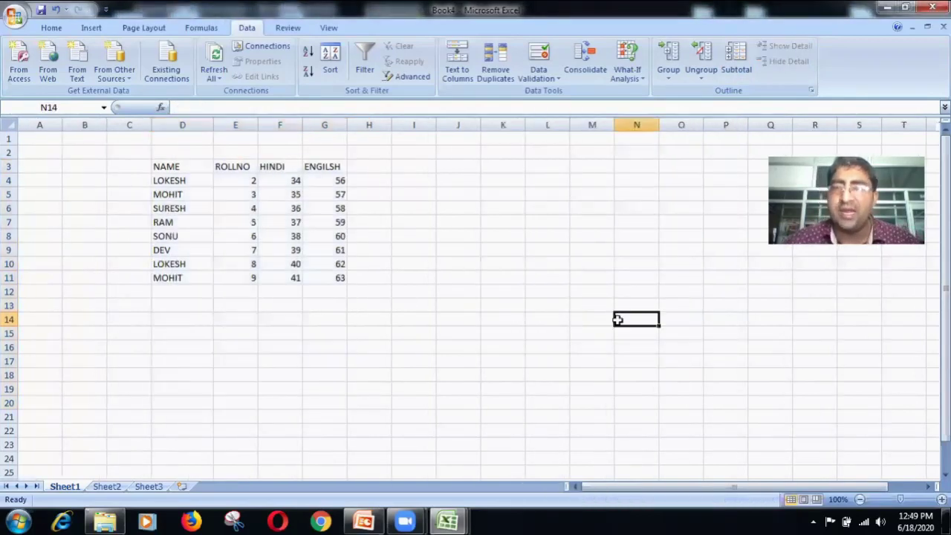